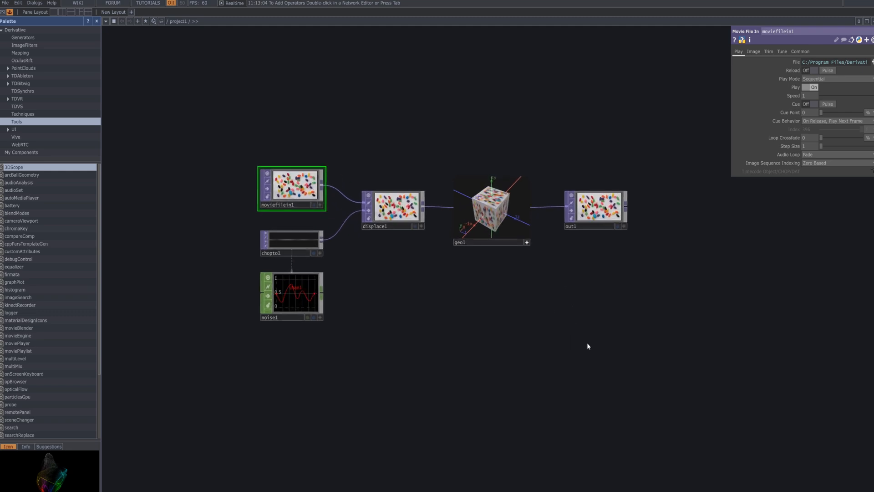
- Delete all the default operators from the project network and add a Ramp TOP
{"action": "left_click_drag", "start_coordinate": [617, 385], "coordinate": [259, 138]}
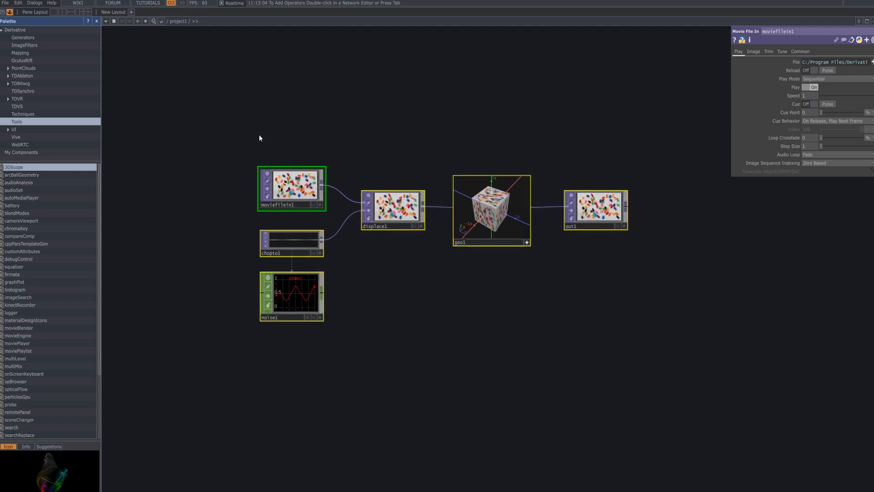
{"action": "key", "text": "Delete"}
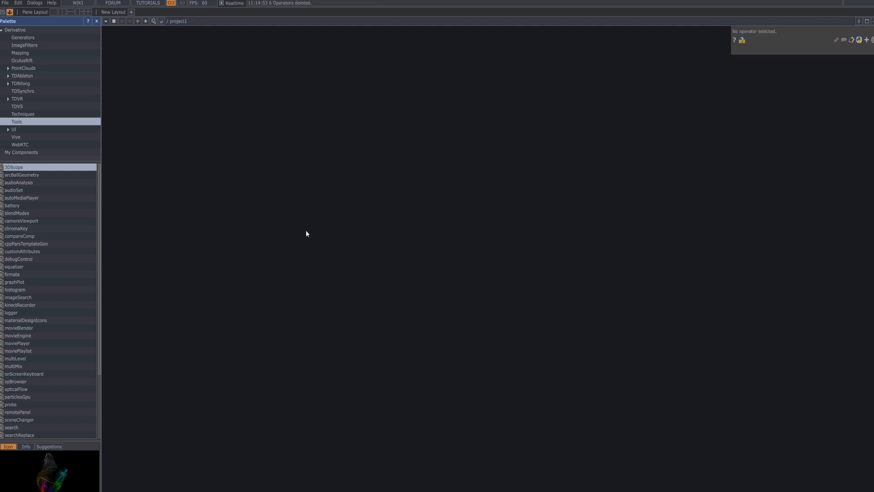
{"action": "key", "text": "Tab"}
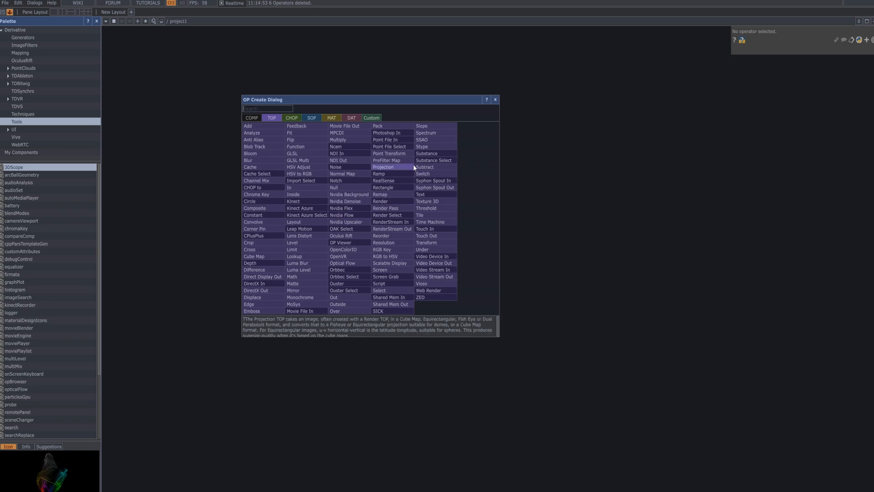
{"action": "type", "text": "ra"}
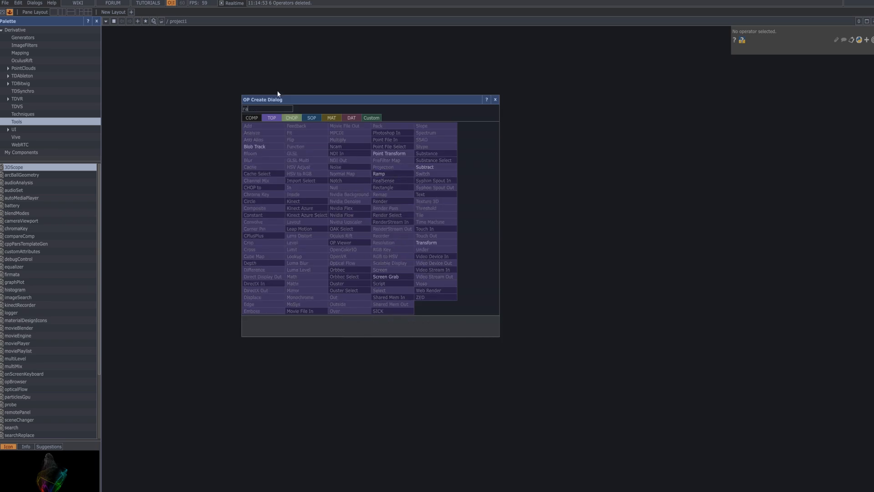
{"action": "left_click", "coordinate": [400, 174]}
{"action": "scroll", "coordinate": [432, 214], "scroll_direction": "up", "scroll_amount": 3}
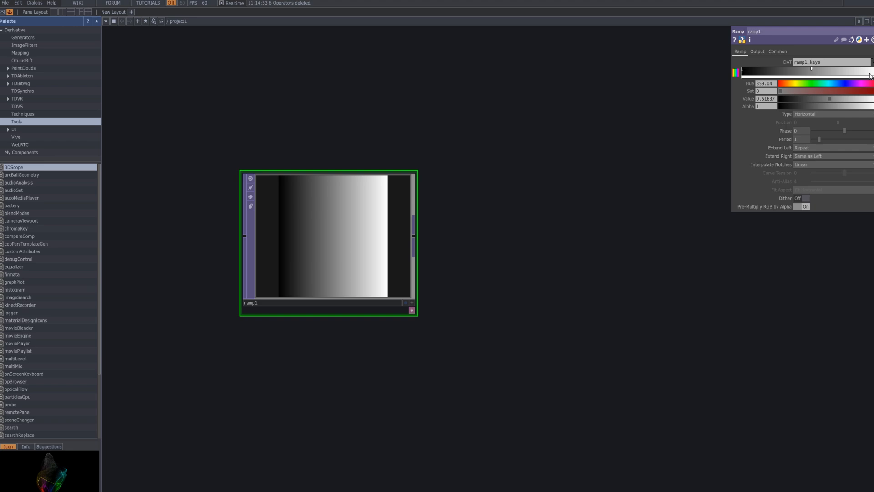
- Give the ramp's outer colour key hue 198, its inner key value 0.129, and set the ramp type to Circular
{"action": "left_click_drag", "start_coordinate": [832, 85], "coordinate": [834, 84]}
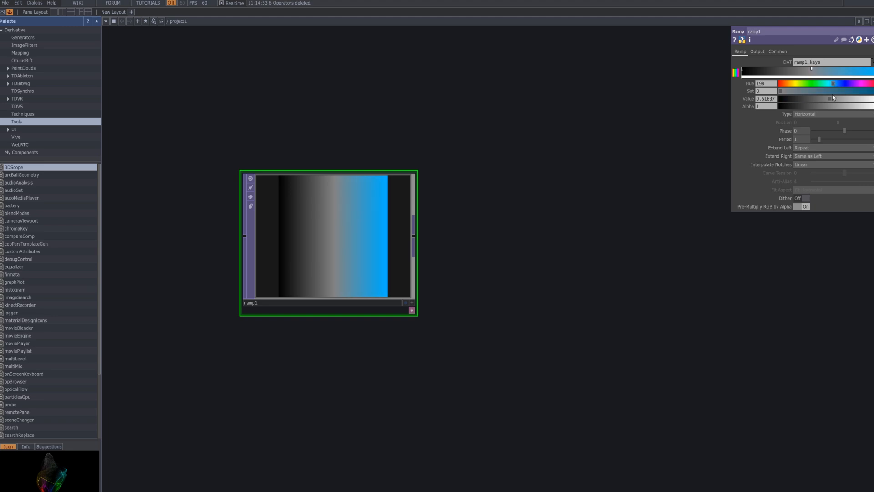
{"action": "mouse_move", "coordinate": [791, 90]}
{"action": "left_mouse_down"}
{"action": "mouse_move", "coordinate": [873, 91]}
{"action": "mouse_move", "coordinate": [807, 99]}
{"action": "mouse_move", "coordinate": [865, 100]}
{"action": "mouse_move", "coordinate": [789, 102]}
{"action": "mouse_move", "coordinate": [796, 105]}
{"action": "left_mouse_up"}
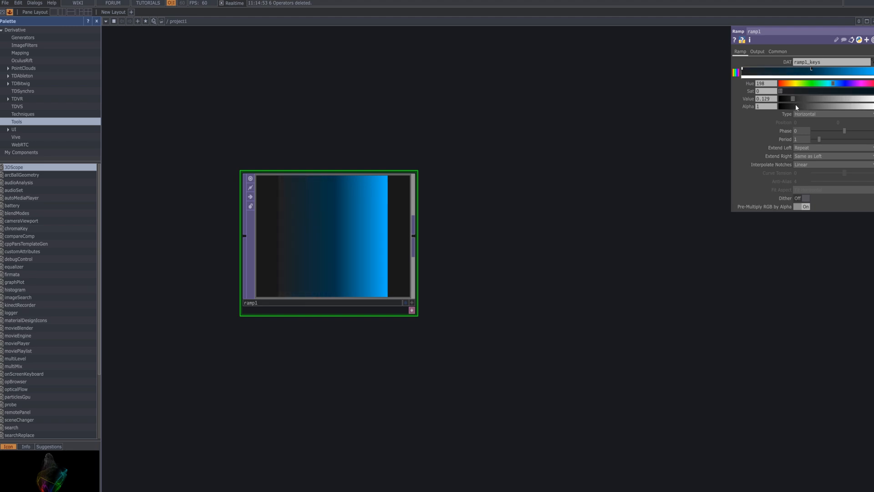
{"action": "left_click", "coordinate": [820, 114]}
{"action": "left_click", "coordinate": [807, 144]}
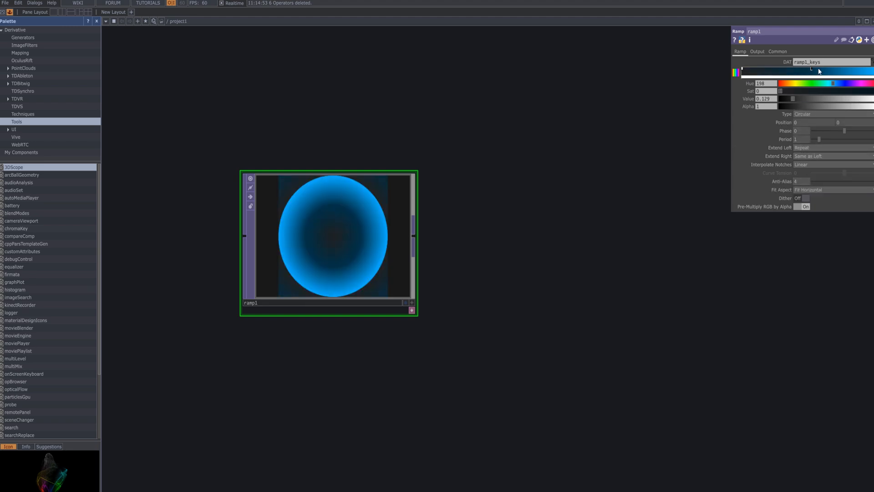
- Recolour the ramp's inner colour key to hue 212, saturation 0.684 and value 0.331
{"action": "left_click_drag", "start_coordinate": [793, 98], "coordinate": [772, 106]}
{"action": "left_click_drag", "start_coordinate": [863, 106], "coordinate": [873, 106]}
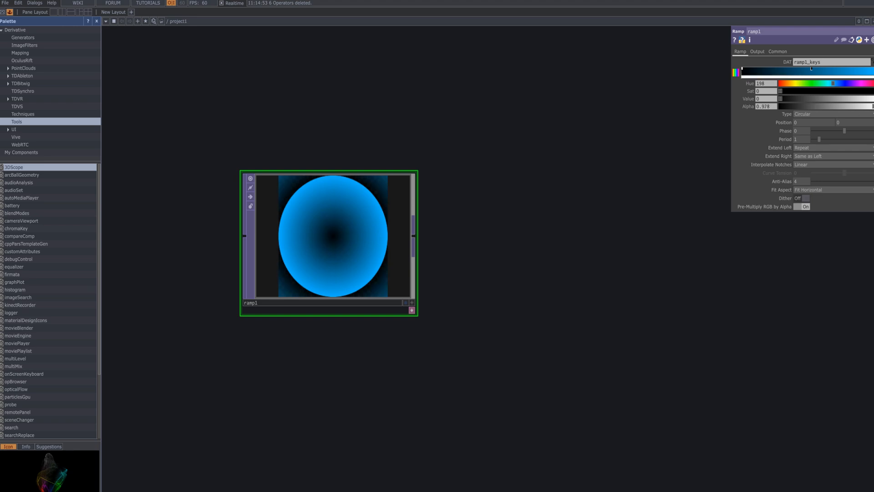
{"action": "left_click_drag", "start_coordinate": [780, 101], "coordinate": [789, 101]}
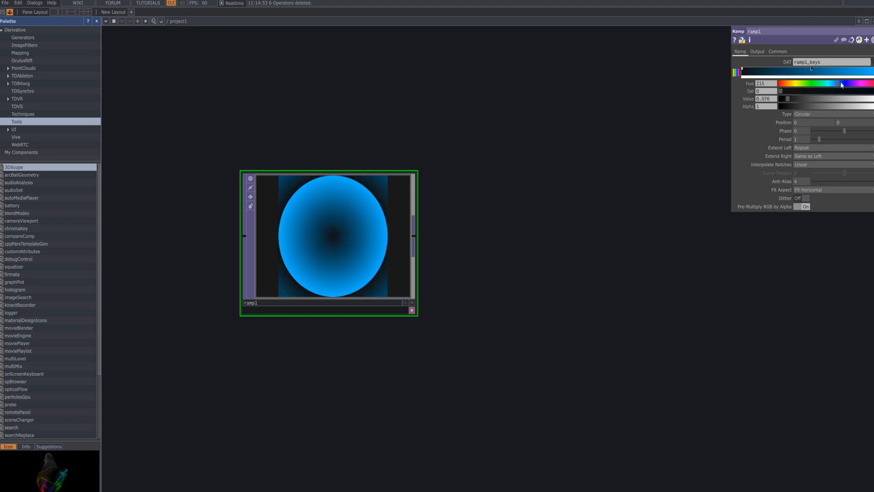
{"action": "left_click_drag", "start_coordinate": [842, 83], "coordinate": [873, 91]}
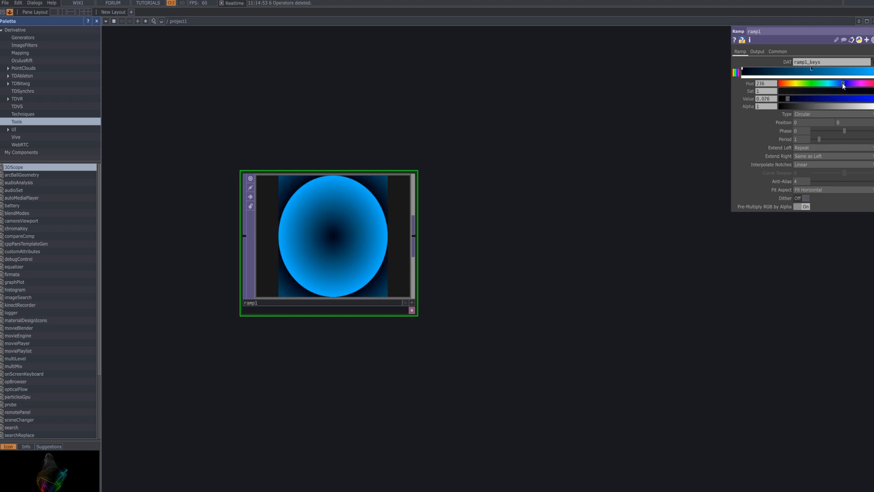
{"action": "left_click_drag", "start_coordinate": [790, 101], "coordinate": [812, 112]}
{"action": "mouse_move", "coordinate": [859, 90]}
{"action": "left_mouse_down"}
{"action": "mouse_move", "coordinate": [825, 95]}
{"action": "mouse_move", "coordinate": [848, 97]}
{"action": "left_mouse_up"}
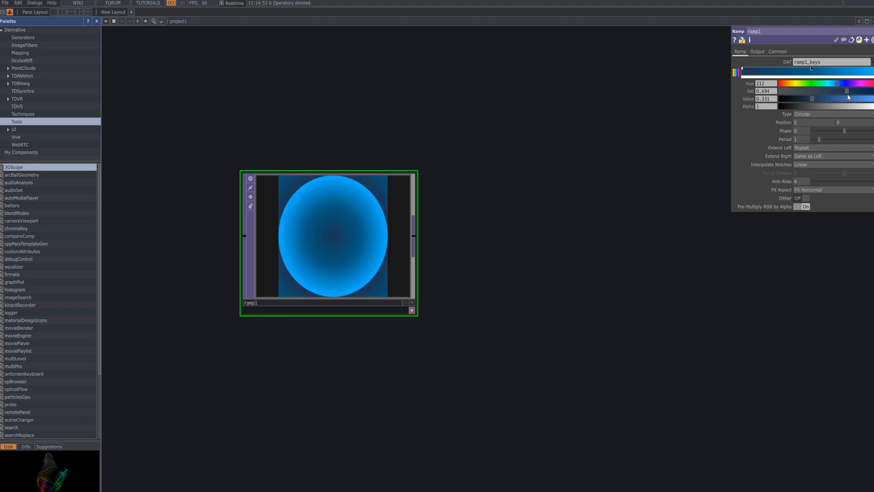
- Desaturate the ramp's inner colour key to saturation 0 and darken it to value 0.151
{"action": "scroll", "coordinate": [403, 245], "scroll_direction": "down", "scroll_amount": 2}
{"action": "scroll", "coordinate": [469, 248], "scroll_direction": "up", "scroll_amount": 4}
{"action": "left_click_drag", "start_coordinate": [468, 247], "coordinate": [638, 197]}
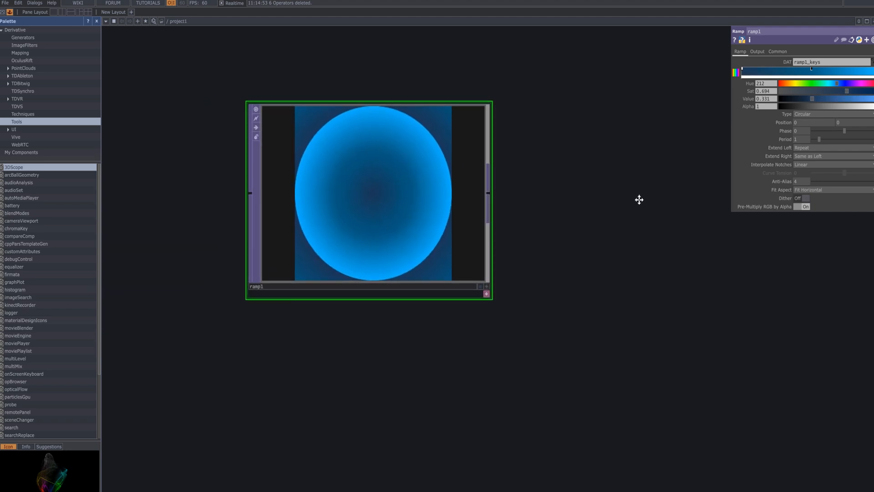
{"action": "mouse_move", "coordinate": [829, 103]}
{"action": "left_mouse_down"}
{"action": "mouse_move", "coordinate": [802, 107]}
{"action": "mouse_move", "coordinate": [816, 110]}
{"action": "left_mouse_up"}
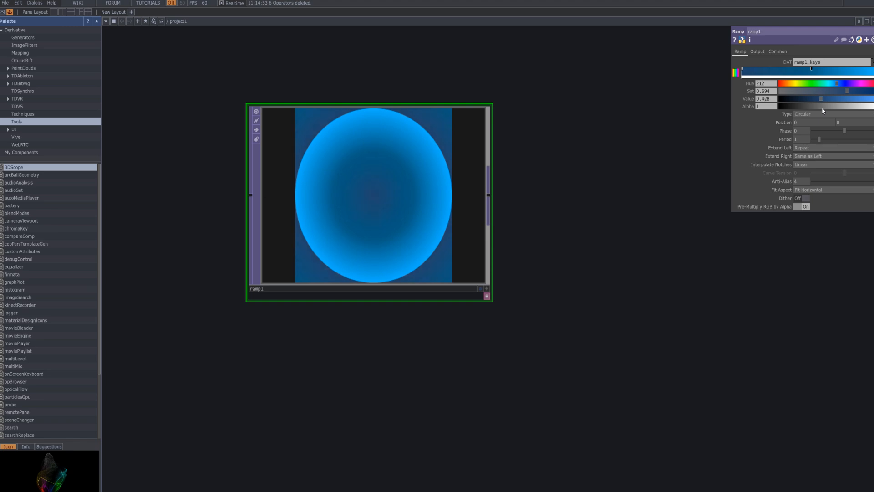
{"action": "left_click_drag", "start_coordinate": [822, 107], "coordinate": [777, 97]}
{"action": "left_click_drag", "start_coordinate": [814, 99], "coordinate": [795, 110]}
{"action": "scroll", "coordinate": [489, 319], "scroll_direction": "down", "scroll_amount": 4}
{"action": "left_click_drag", "start_coordinate": [501, 376], "coordinate": [493, 330]}
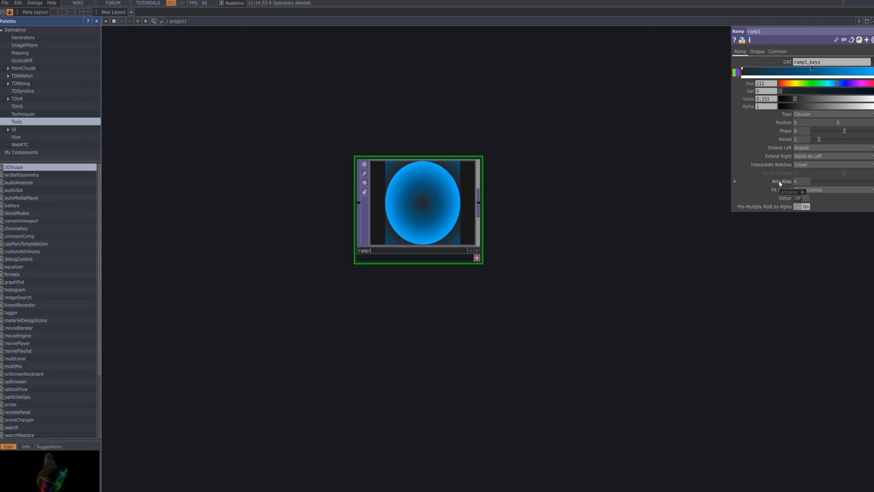
- Animate the ramp's phase with the expression 0.05+me.time.seconds*0.3 and inspect the moving circles up close
{"action": "left_click", "coordinate": [787, 132]}
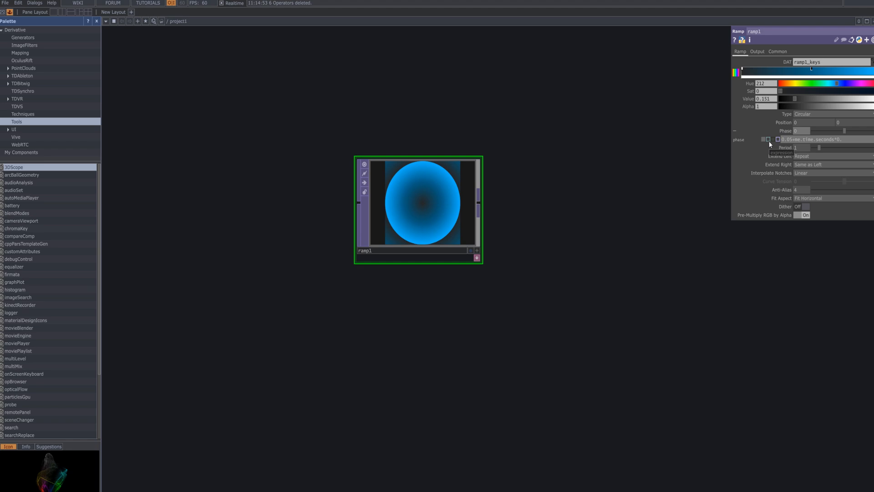
{"action": "left_click", "coordinate": [769, 140]}
{"action": "scroll", "coordinate": [502, 201], "scroll_direction": "up", "scroll_amount": 2}
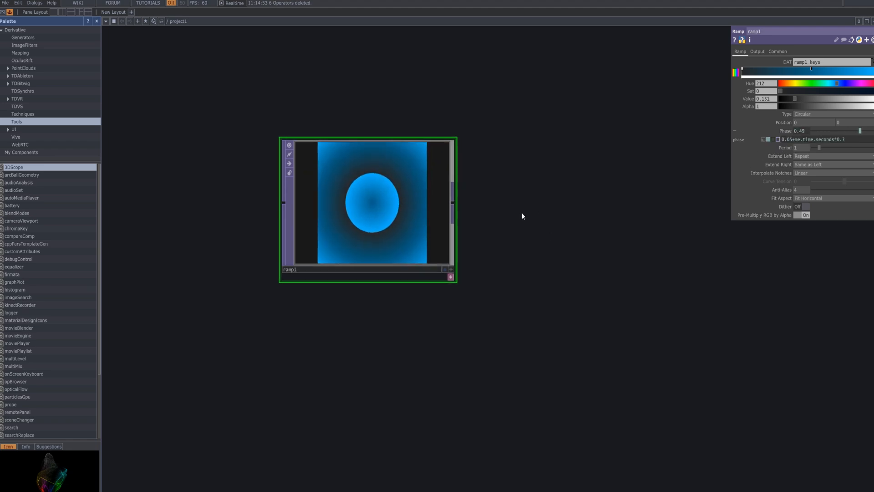
{"action": "scroll", "coordinate": [522, 213], "scroll_direction": "up", "scroll_amount": 2}
{"action": "left_click_drag", "start_coordinate": [506, 213], "coordinate": [634, 266]}
{"action": "scroll", "coordinate": [634, 266], "scroll_direction": "up", "scroll_amount": 4}
{"action": "left_click_drag", "start_coordinate": [582, 271], "coordinate": [717, 286]}
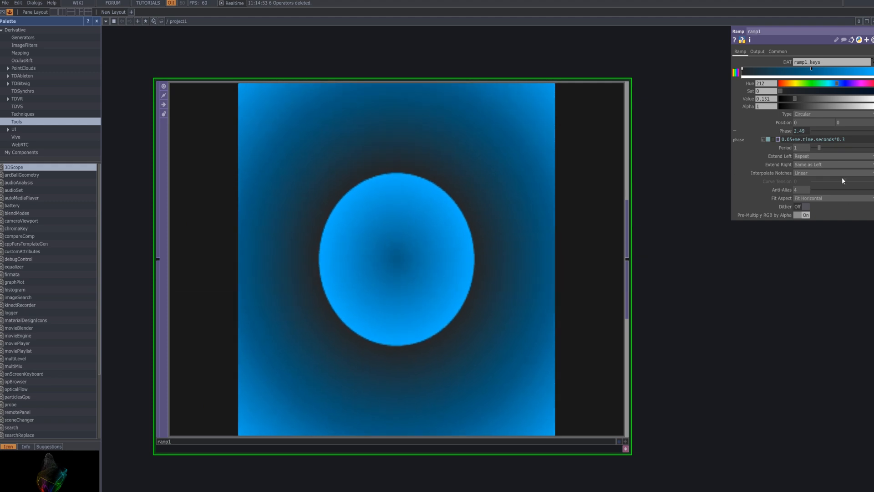
- Set the ramp's output to a custom resolution of 1920 x 1080
{"action": "left_click", "coordinate": [778, 51]}
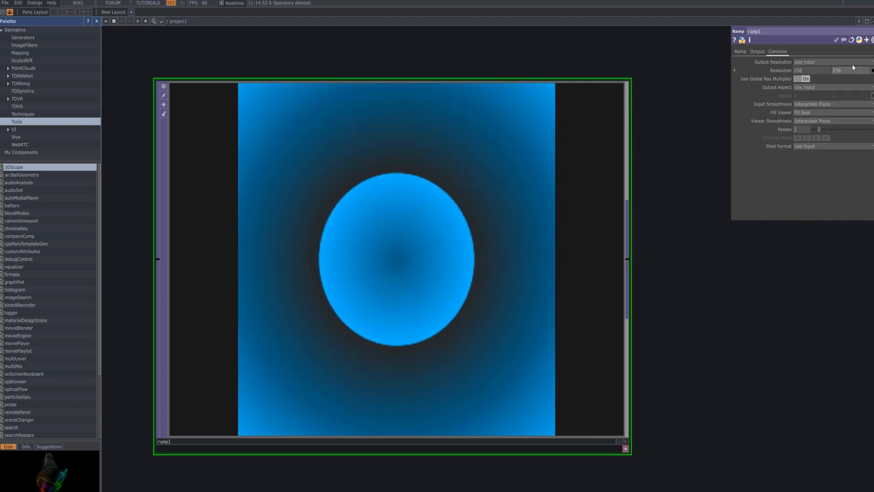
{"action": "left_click", "coordinate": [847, 62]}
{"action": "left_click", "coordinate": [827, 146]}
{"action": "left_click", "coordinate": [872, 70]}
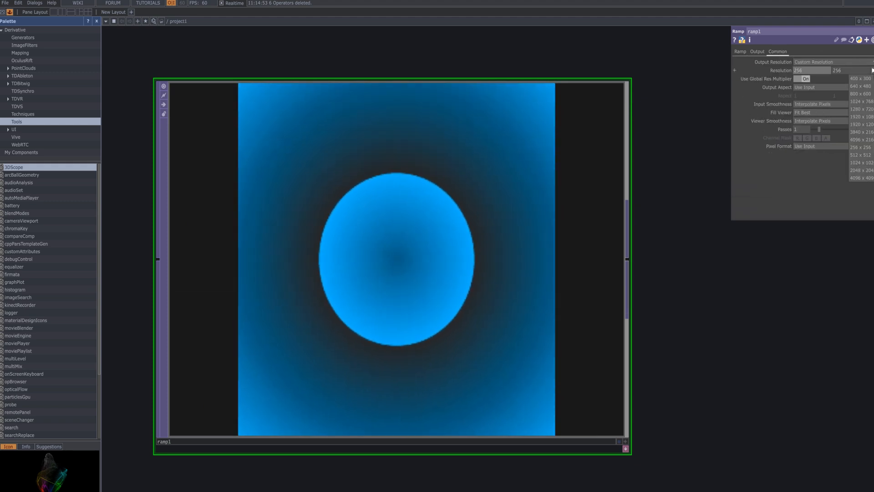
{"action": "left_click", "coordinate": [861, 116]}
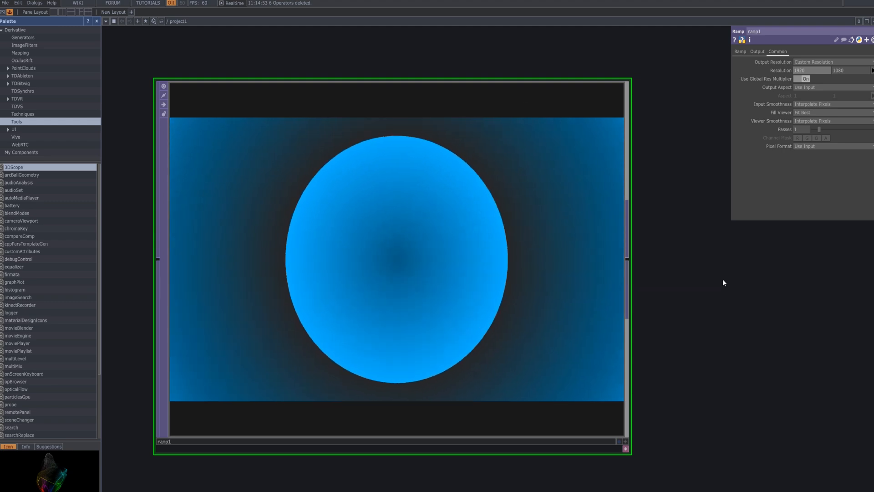
- Duplicate the ramp twice and stack the two copies in a column beneath the original
{"action": "scroll", "coordinate": [722, 278], "scroll_direction": "down", "scroll_amount": 5}
{"action": "left_click_drag", "start_coordinate": [739, 329], "coordinate": [566, 218]}
{"action": "key", "text": "ctrl+v"}
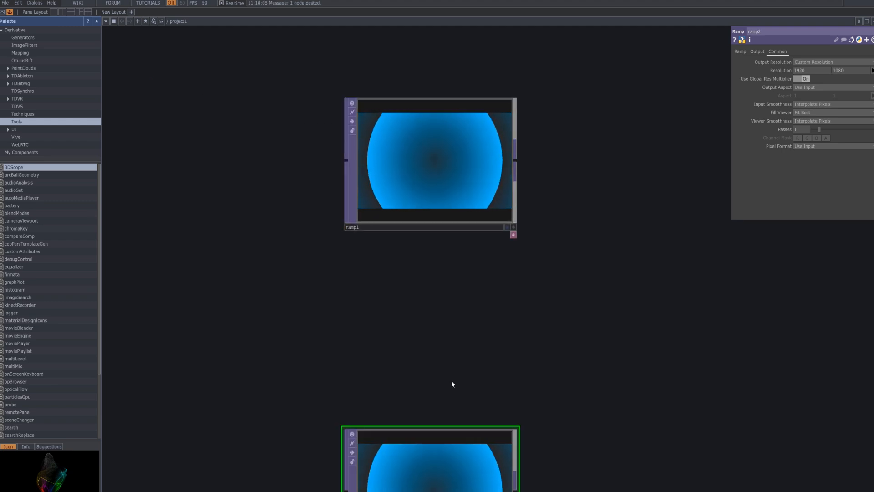
{"action": "left_click_drag", "start_coordinate": [425, 440], "coordinate": [425, 292]}
{"action": "scroll", "coordinate": [634, 255], "scroll_direction": "down", "scroll_amount": 5}
{"action": "left_click_drag", "start_coordinate": [634, 255], "coordinate": [551, 203]}
{"action": "key", "text": "ctrl+v"}
{"action": "left_click_drag", "start_coordinate": [439, 424], "coordinate": [439, 330]}
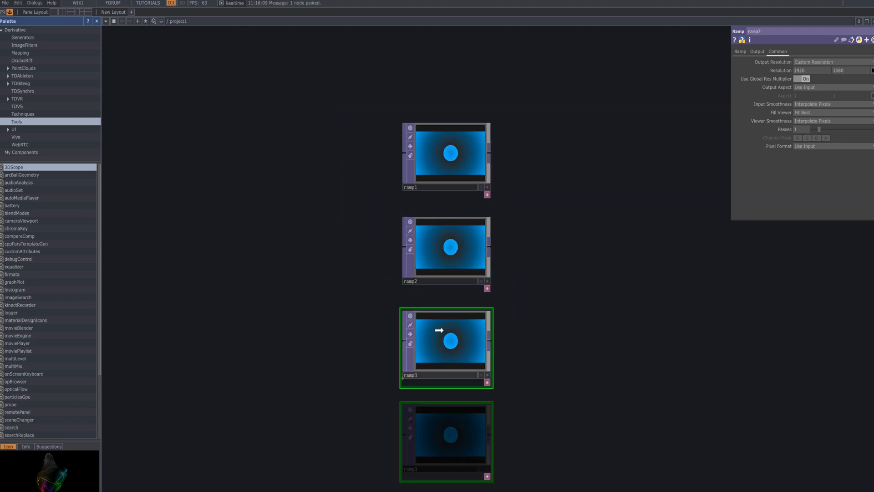
- Set the inner colour key of ramp2 to a light blue with hue 198, saturation 0.554 and value 0.888
{"action": "left_click", "coordinate": [443, 269]}
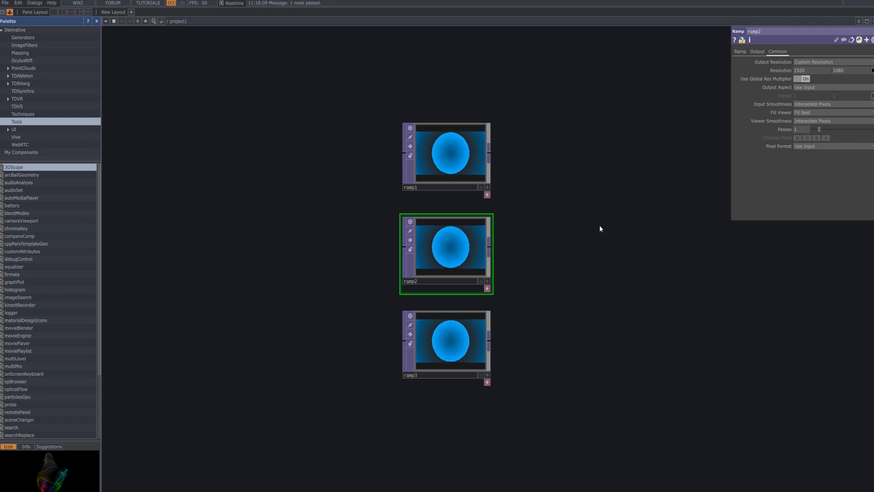
{"action": "left_click", "coordinate": [740, 51]}
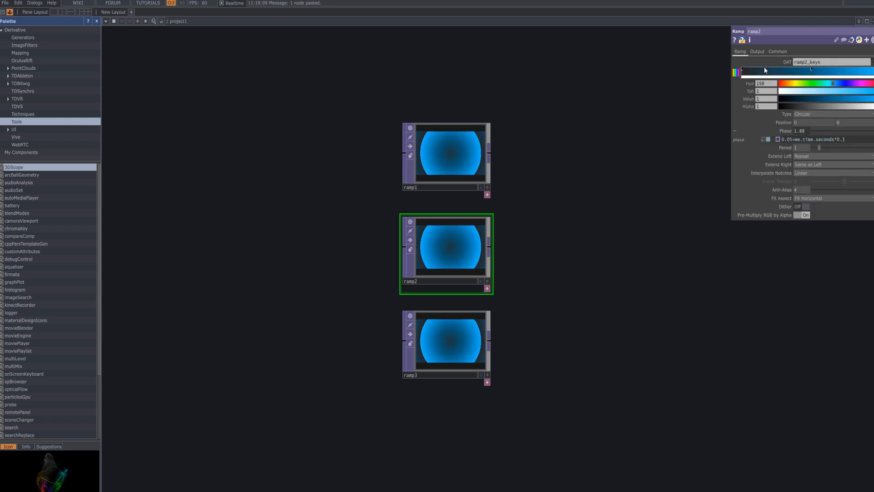
{"action": "left_click", "coordinate": [742, 69]}
{"action": "left_click", "coordinate": [833, 83]}
{"action": "left_click", "coordinate": [833, 92]}
{"action": "left_click", "coordinate": [857, 99]}
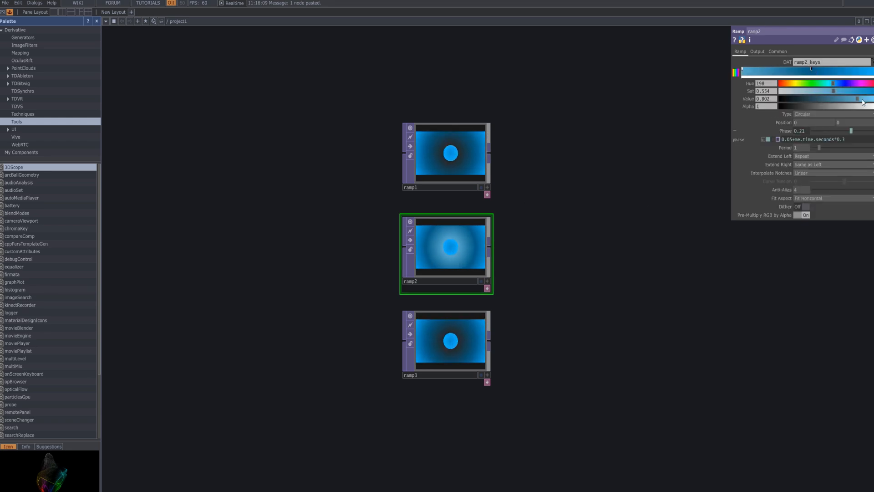
{"action": "left_click", "coordinate": [863, 99]}
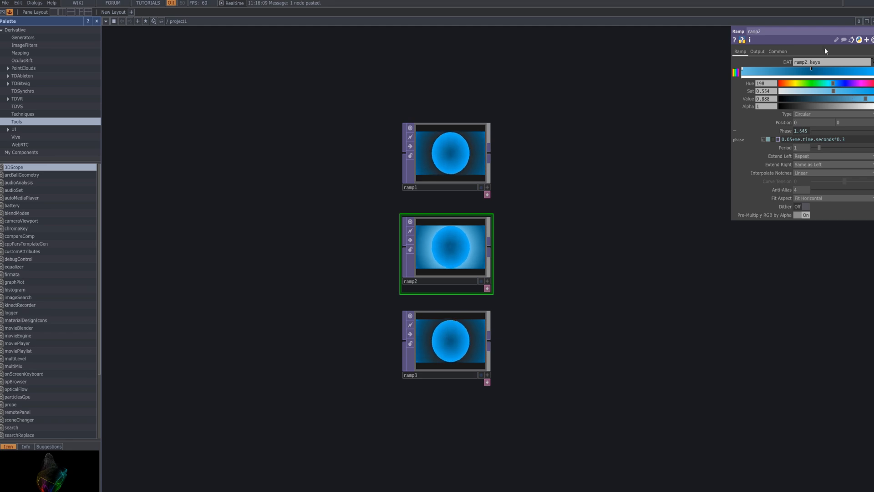
- Set the middle colour key of ramp2 to hue 208 and value 0.543
{"action": "left_click", "coordinate": [811, 69]}
{"action": "left_click", "coordinate": [835, 84]}
{"action": "left_click_drag", "start_coordinate": [833, 99], "coordinate": [859, 99]}
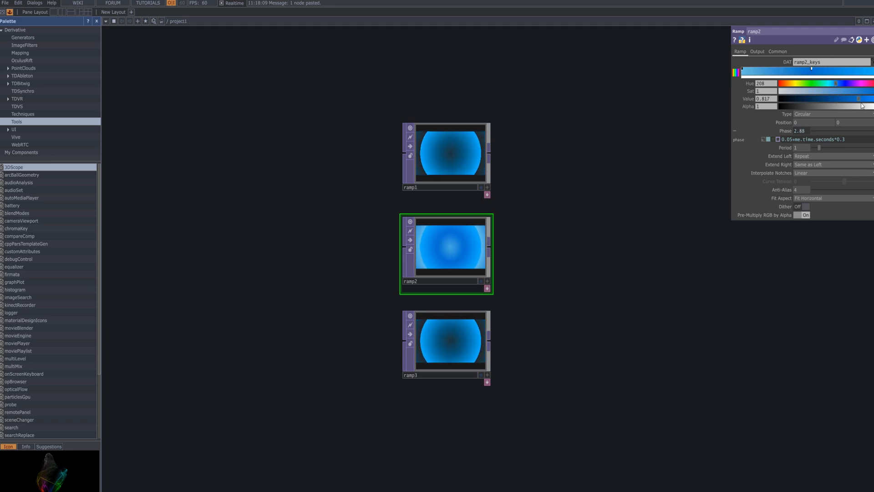
{"action": "left_click", "coordinate": [832, 99]}
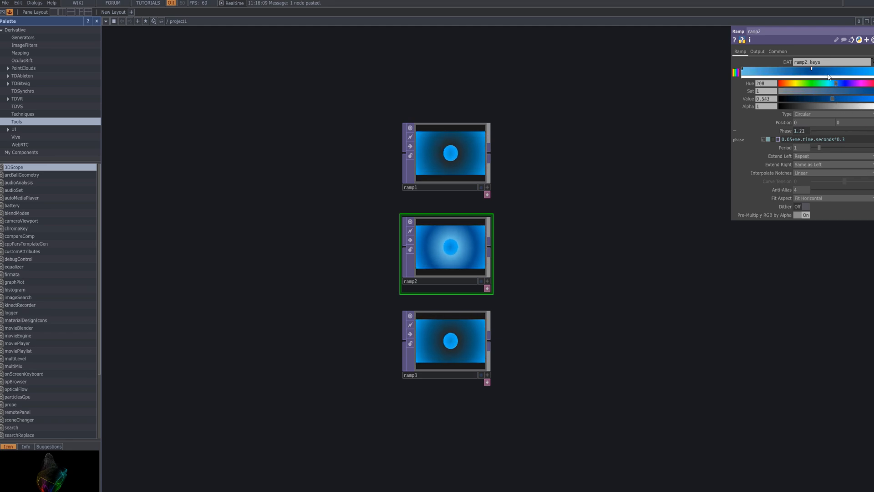
- Try a value of 0.813 on ramp2's outer colour key, then restore it to 1
{"action": "left_click", "coordinate": [873, 69]}
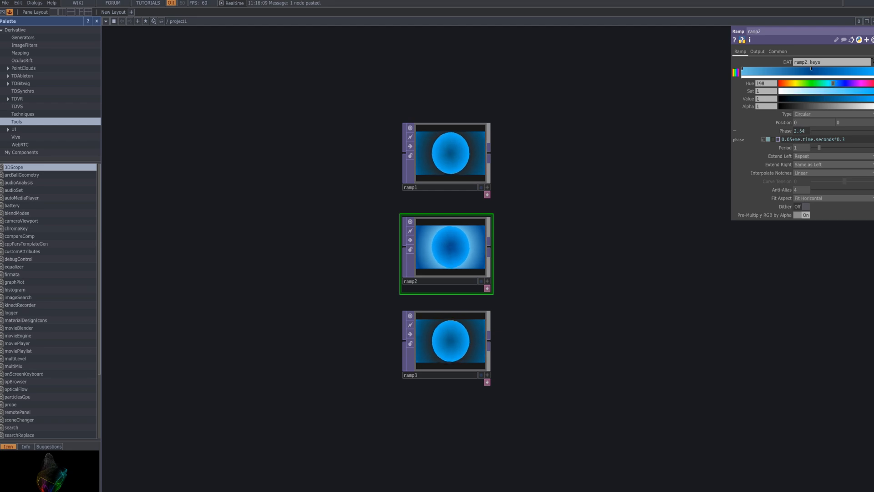
{"action": "left_click", "coordinate": [860, 99]}
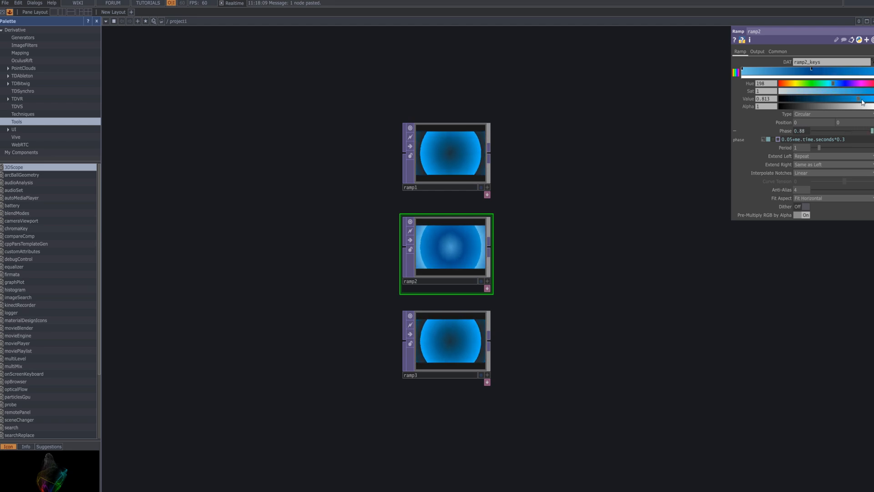
{"action": "left_click_drag", "start_coordinate": [862, 99], "coordinate": [873, 100]}
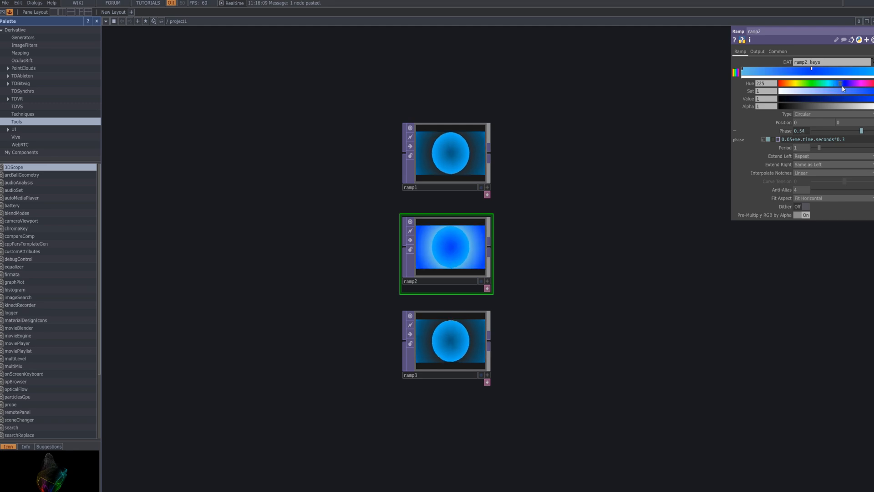
- Set ramp2's middle colour key to hue 214 and value 0.5, shift it slightly towards the outer key, and fine-tune its hue
{"action": "mouse_move", "coordinate": [842, 89]}
{"action": "left_mouse_down"}
{"action": "mouse_move", "coordinate": [829, 101]}
{"action": "mouse_move", "coordinate": [803, 95]}
{"action": "mouse_move", "coordinate": [873, 92]}
{"action": "left_mouse_up"}
{"action": "left_click", "coordinate": [825, 91]}
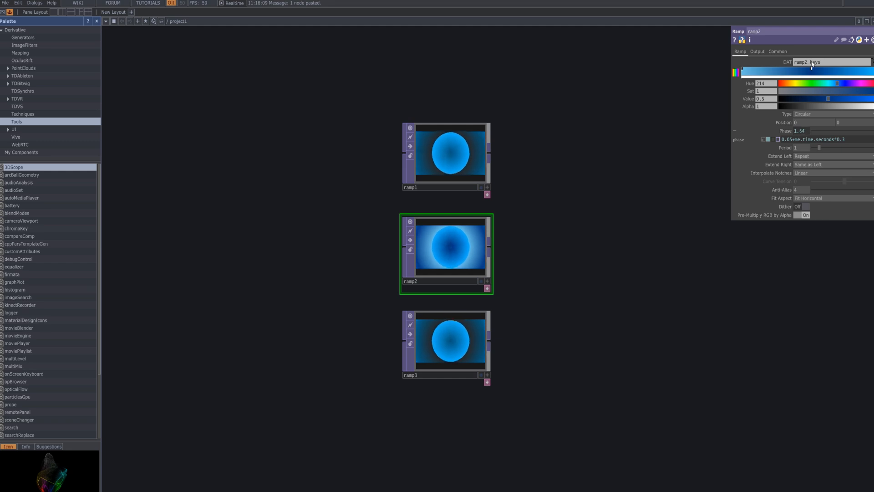
{"action": "left_click_drag", "start_coordinate": [811, 69], "coordinate": [814, 70]}
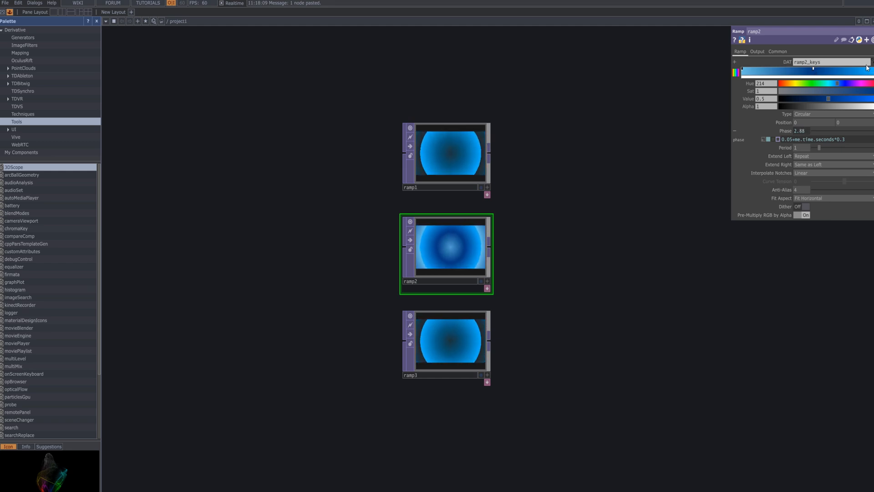
{"action": "mouse_move", "coordinate": [837, 83]}
{"action": "left_mouse_down"}
{"action": "mouse_move", "coordinate": [835, 102]}
{"action": "mouse_move", "coordinate": [813, 89]}
{"action": "mouse_move", "coordinate": [850, 98]}
{"action": "mouse_move", "coordinate": [834, 99]}
{"action": "left_mouse_up"}
{"action": "left_click", "coordinate": [742, 70]}
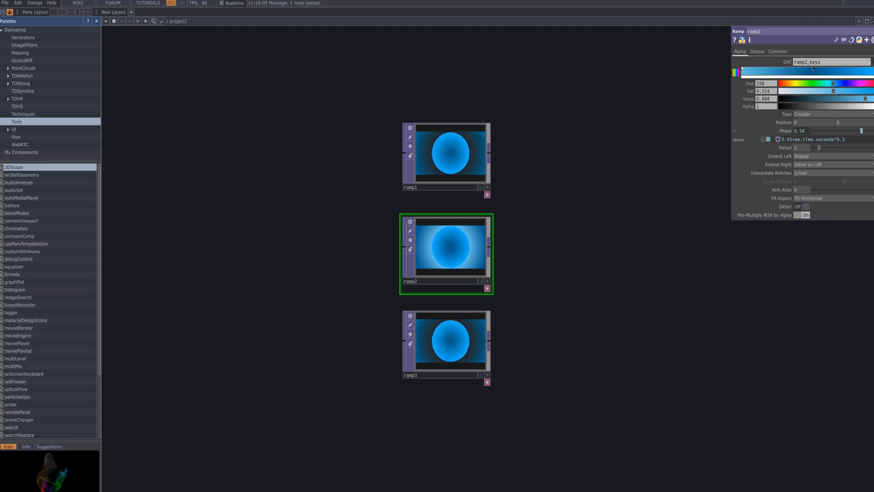
- Set ramp3's middle colour key to near-black with value 0.021 and make its outer key light blue
{"action": "left_click", "coordinate": [457, 323]}
{"action": "left_click", "coordinate": [740, 51]}
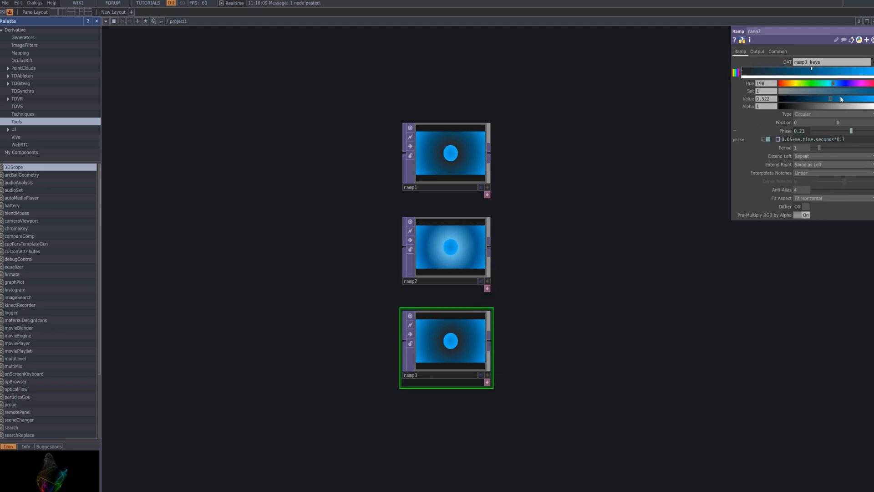
{"action": "key", "text": "ctrl+z"}
{"action": "mouse_move", "coordinate": [830, 99]}
{"action": "left_mouse_down"}
{"action": "mouse_move", "coordinate": [756, 105]}
{"action": "mouse_move", "coordinate": [840, 92]}
{"action": "mouse_move", "coordinate": [798, 92]}
{"action": "mouse_move", "coordinate": [814, 93]}
{"action": "left_mouse_up"}
{"action": "left_click", "coordinate": [873, 69]}
{"action": "left_click_drag", "start_coordinate": [814, 99], "coordinate": [783, 100]}
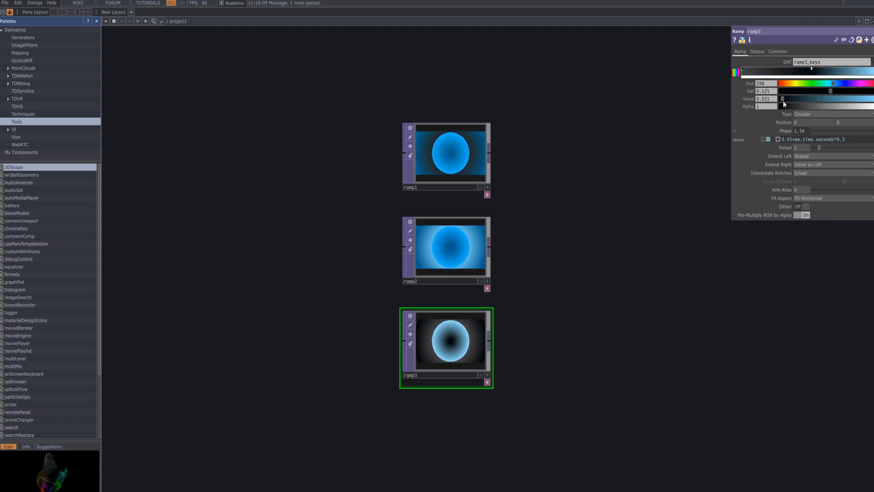
- Set ramp3's inner colour key to grey with saturation 0 and value 0.388, and its outer key's saturation to 0.489
{"action": "left_click", "coordinate": [742, 69]}
{"action": "left_click_drag", "start_coordinate": [810, 98], "coordinate": [818, 100]}
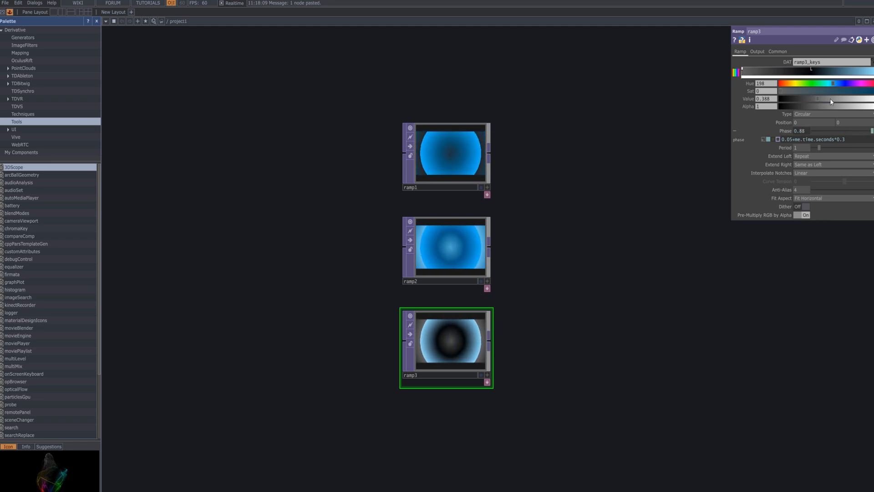
{"action": "left_click", "coordinate": [873, 70]}
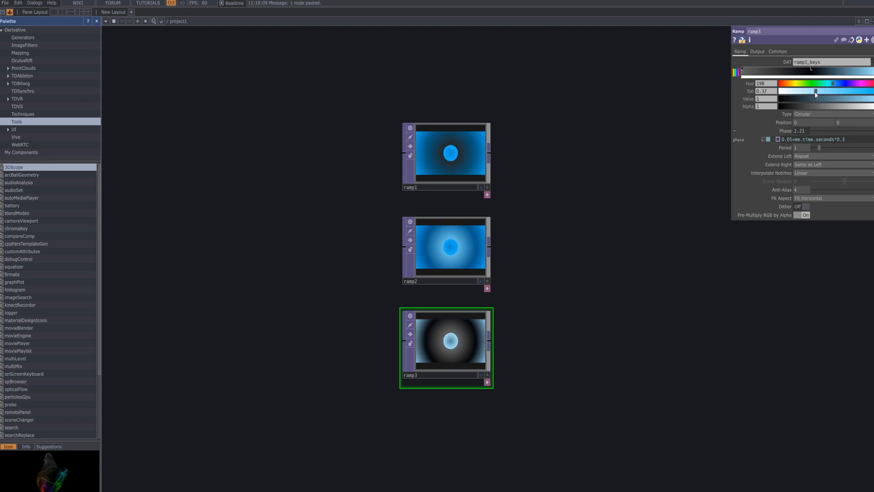
{"action": "left_click_drag", "start_coordinate": [815, 92], "coordinate": [826, 92]}
- Add a Switch TOP to the right of the three ramps
{"action": "scroll", "coordinate": [544, 214], "scroll_direction": "down", "scroll_amount": 2}
{"action": "scroll", "coordinate": [528, 245], "scroll_direction": "up", "scroll_amount": 3}
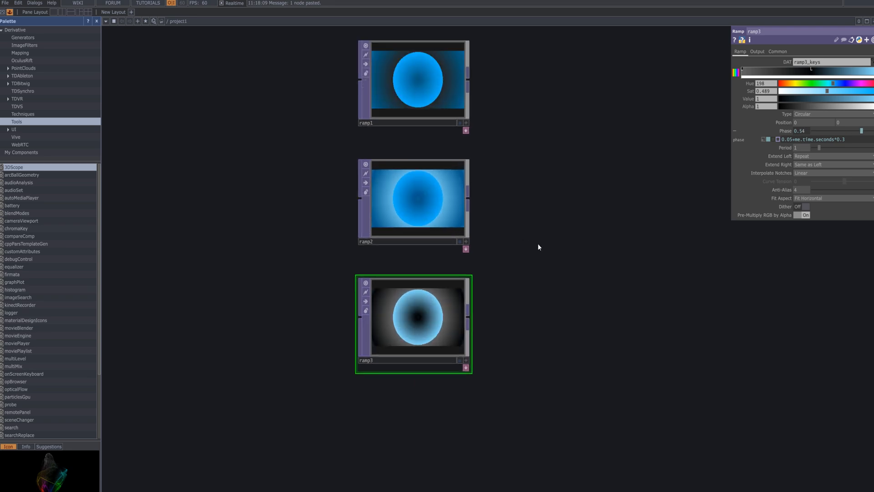
{"action": "left_click_drag", "start_coordinate": [537, 244], "coordinate": [438, 276]}
{"action": "key", "text": "Tab"}
{"action": "type", "text": "s"}
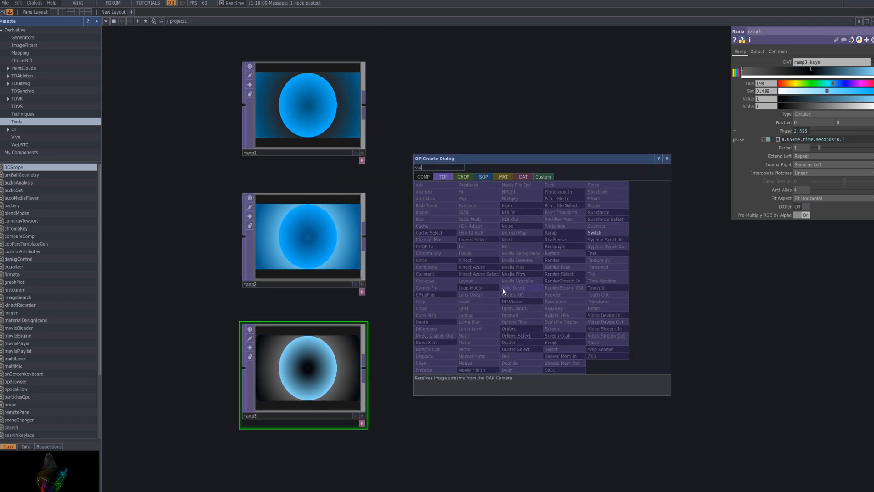
{"action": "key", "text": "Escape"}
{"action": "left_click", "coordinate": [517, 269]}
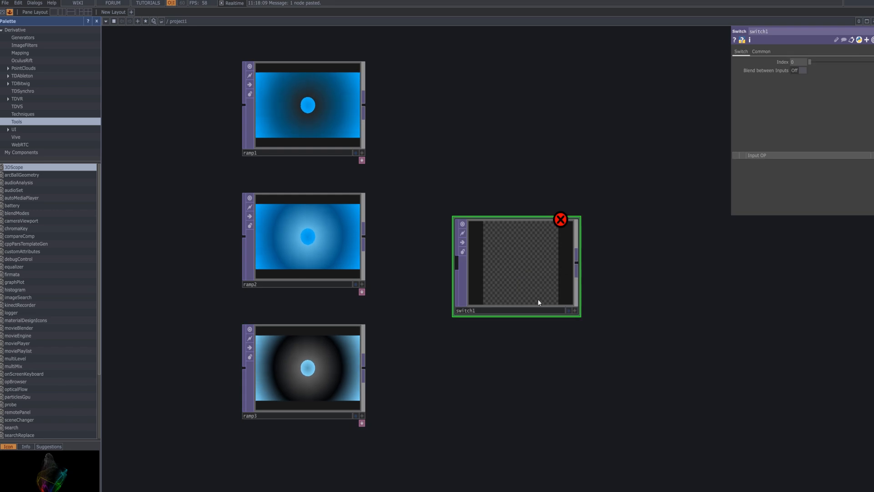
- Wire the outputs of ramp1, ramp2 and ramp3 into switch1 as its three inputs
{"action": "left_click", "coordinate": [365, 107]}
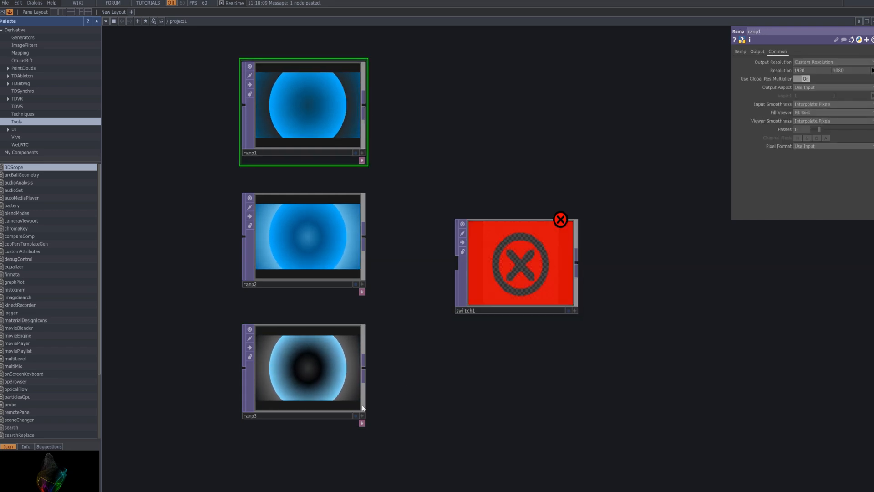
{"action": "right_click_drag", "start_coordinate": [405, 400], "coordinate": [270, 50]}
{"action": "left_click_drag", "start_coordinate": [364, 105], "coordinate": [456, 263]}
{"action": "left_click", "coordinate": [663, 354]}
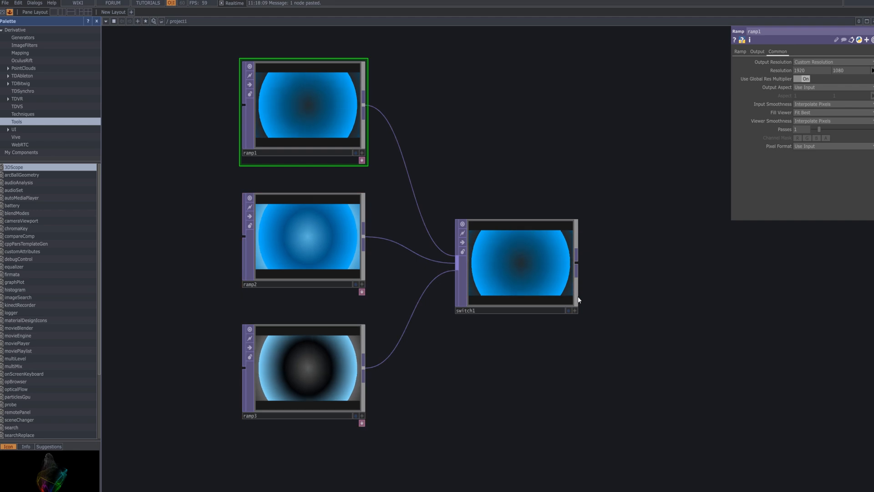
- Add an LFO CHOP to the network directly above switch1
{"action": "double_click", "coordinate": [533, 110]}
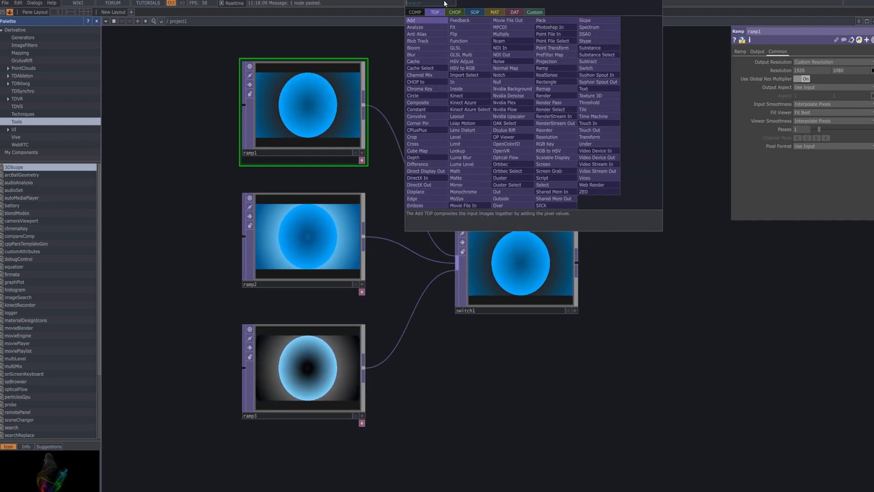
{"action": "left_click", "coordinate": [452, 11]}
{"action": "type", "text": "lfo"}
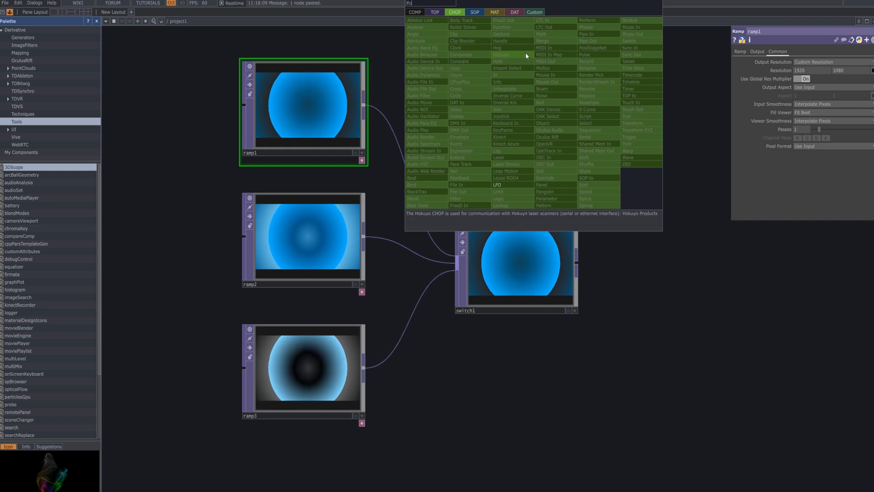
{"action": "left_click", "coordinate": [514, 183]}
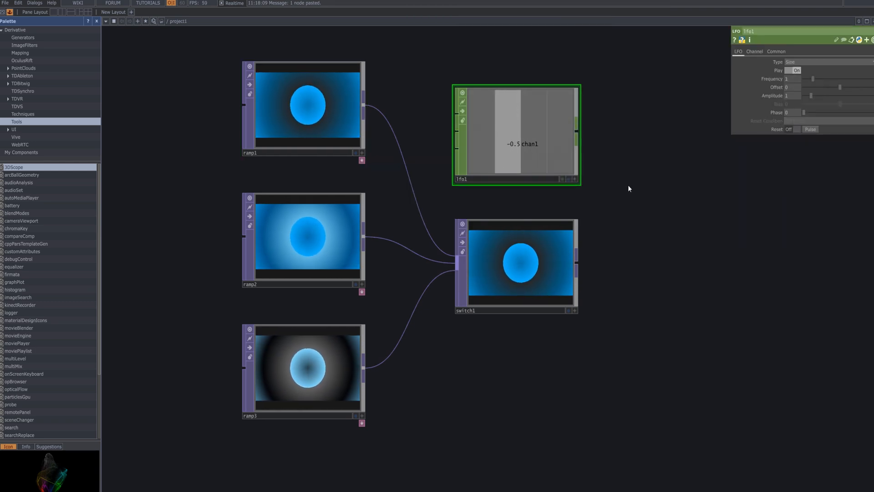
{"action": "left_click_drag", "start_coordinate": [628, 190], "coordinate": [579, 211]}
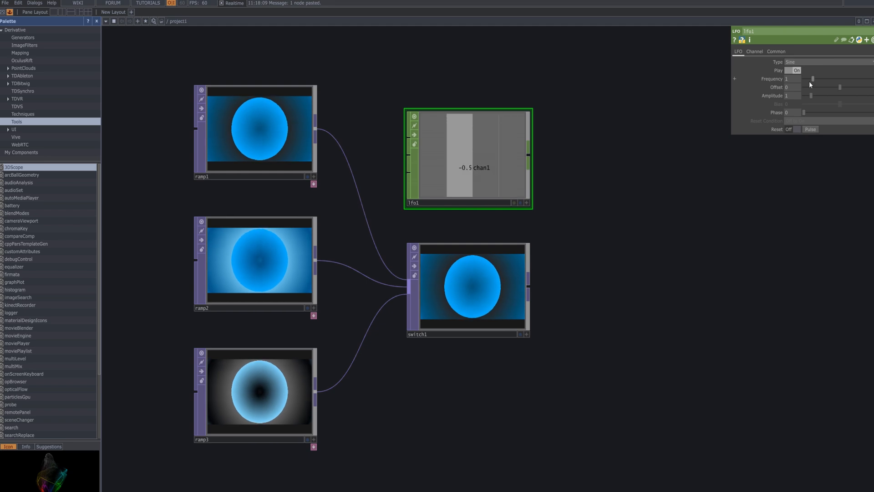
- Set lfo1 to a Triangle wave with frequency 0.11 and offset 1
{"action": "left_click", "coordinate": [810, 62]}
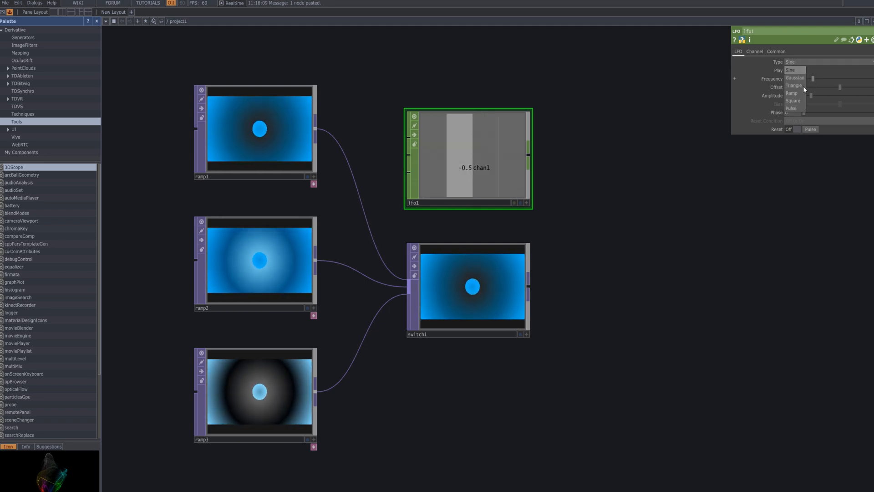
{"action": "left_click", "coordinate": [797, 85]}
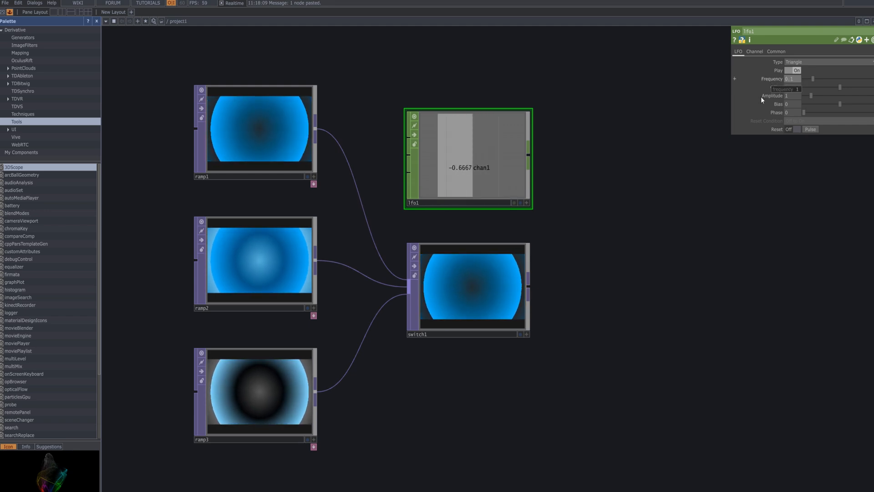
{"action": "type", "text": "1"}
{"action": "key", "text": "Return"}
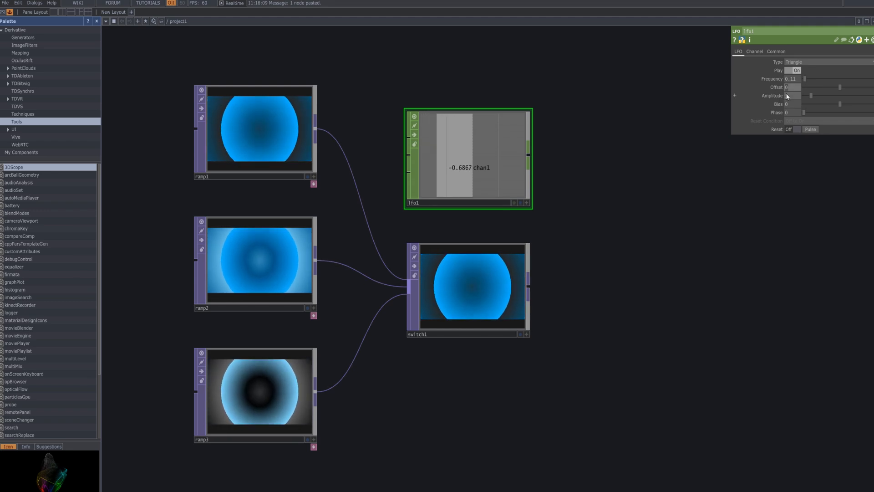
{"action": "type", "text": "1"}
{"action": "key", "text": "Return"}
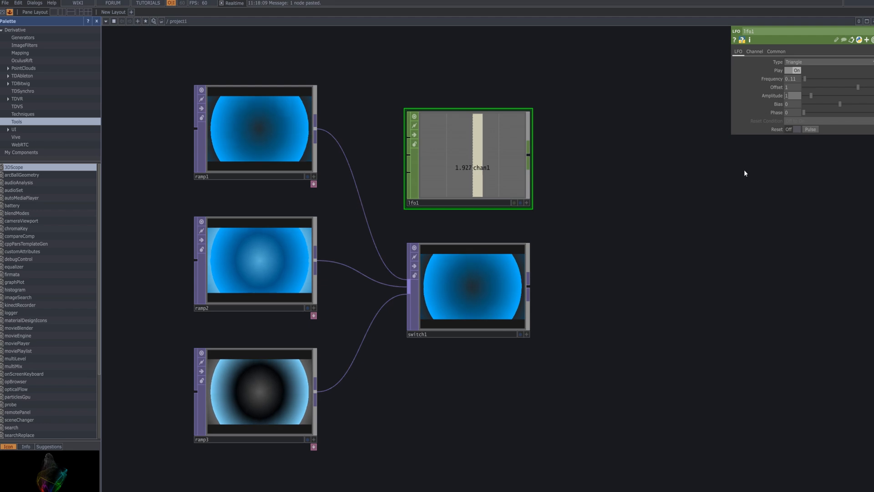
- Set lfo1's amplitude to 5, bias to 0.514 and phase to 0.1
{"action": "type", "text": "5"}
{"action": "key", "text": "Return"}
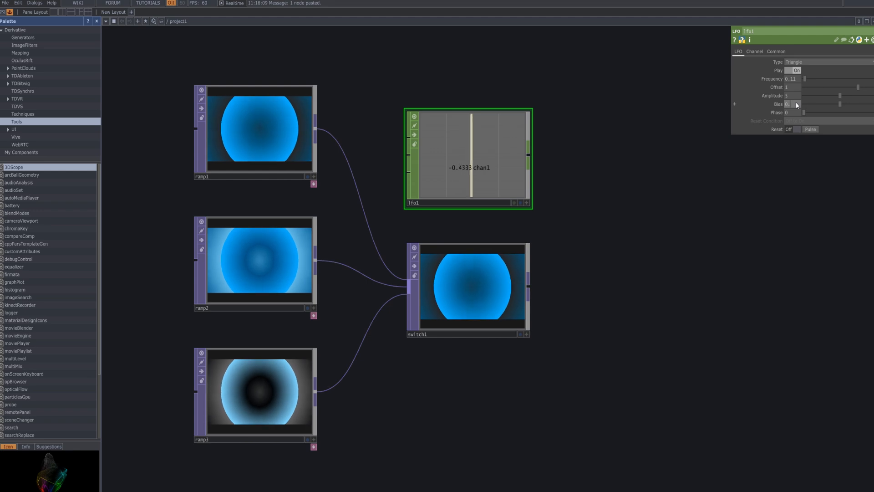
{"action": "key", "text": "Return"}
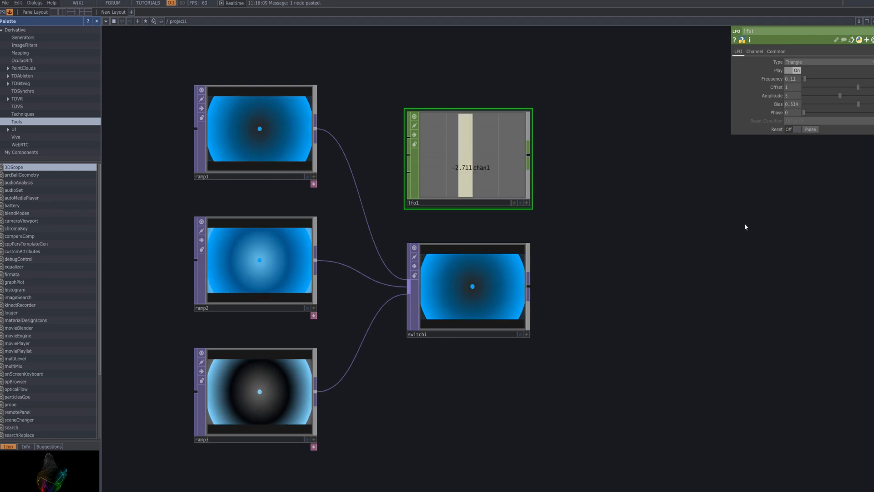
{"action": "left_click", "coordinate": [793, 114]}
{"action": "type", "text": "0.1"}
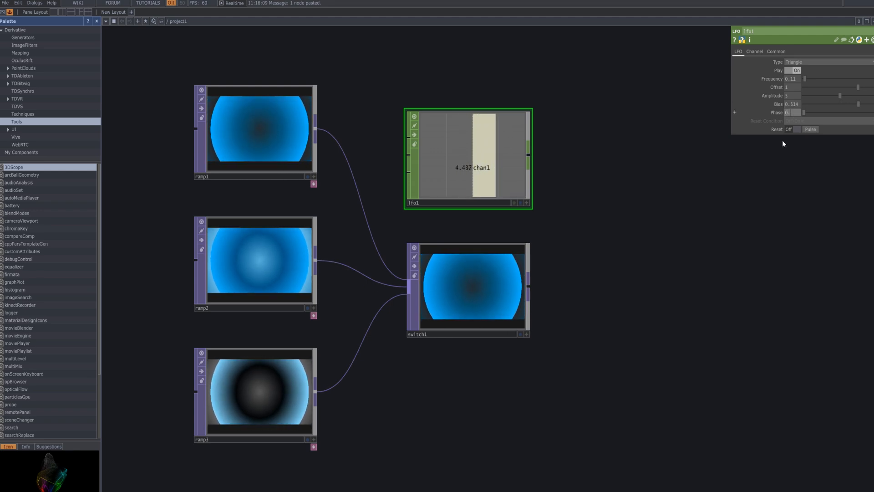
{"action": "key", "text": "Return"}
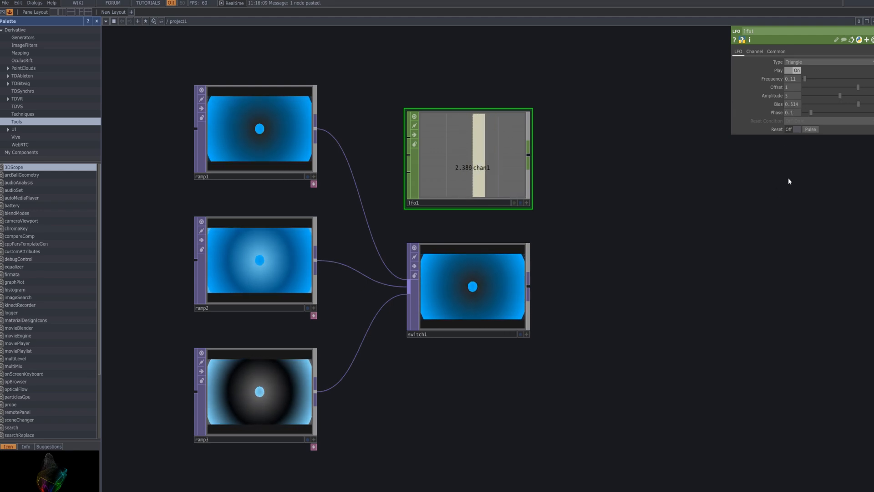
- Adjust lfo1's offset to 1.33 and its amplitude to 5.054
{"action": "left_click", "coordinate": [793, 91]}
{"action": "type", "text": "1.33"}
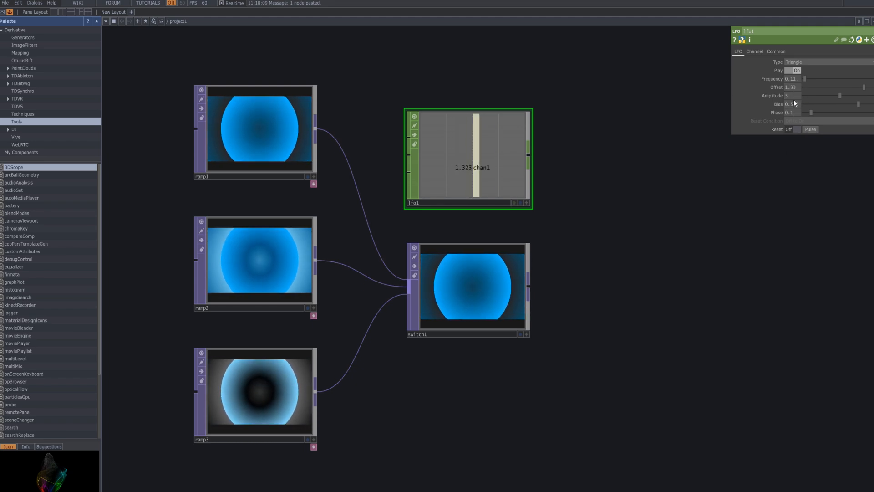
{"action": "left_click", "coordinate": [793, 95]}
{"action": "type", "text": "5.054"}
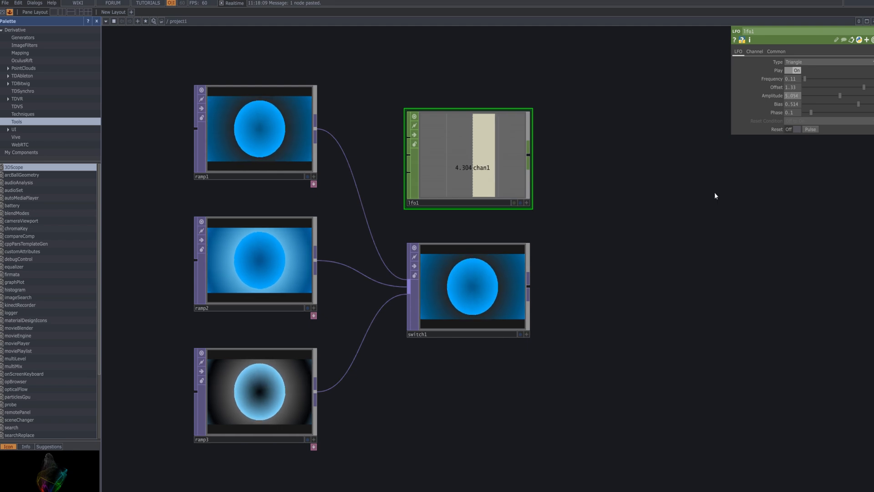
{"action": "key", "text": "Return"}
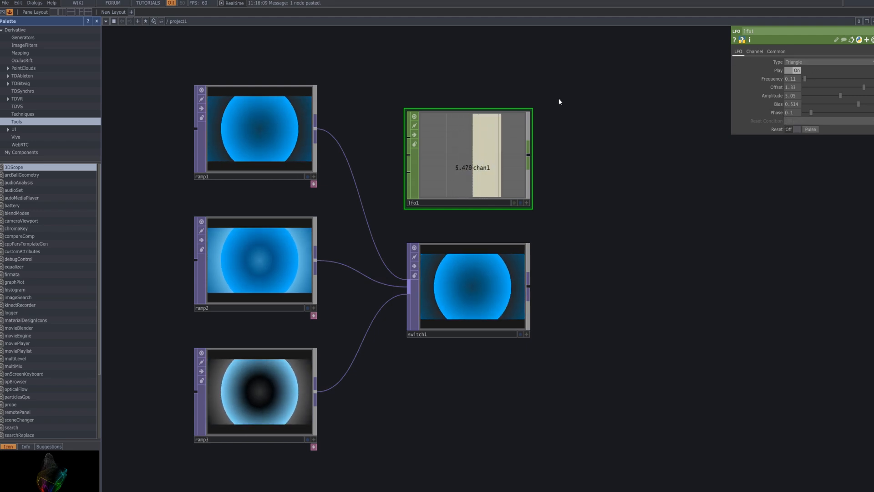
- Drive switch1's Index with chan1 of lfo1 and turn on Blend between Inputs
{"action": "left_click", "coordinate": [526, 203]}
{"action": "left_click_drag", "start_coordinate": [483, 174], "coordinate": [797, 64]}
{"action": "left_click", "coordinate": [804, 61]}
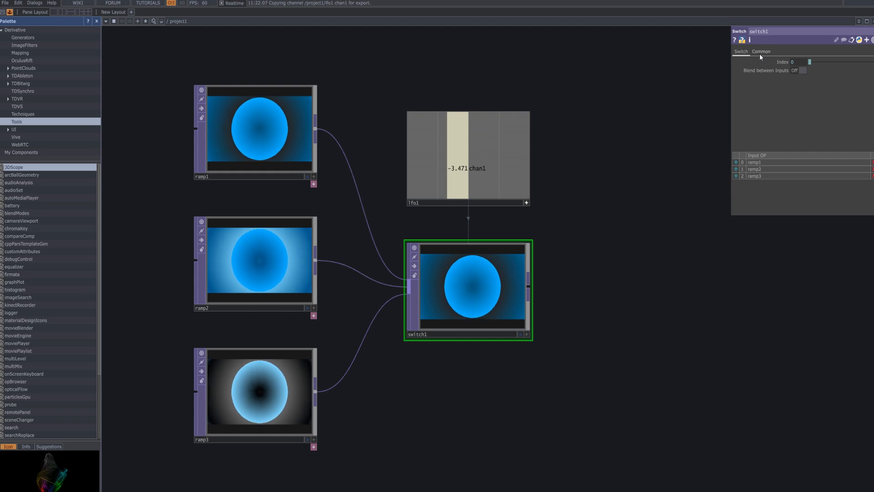
{"action": "left_click", "coordinate": [803, 70]}
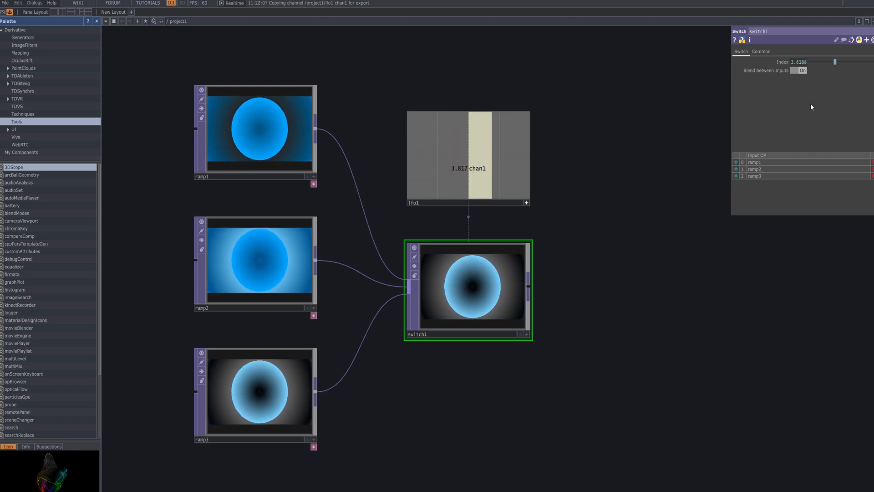
- Add a Circle TOP connected to the output of switch1 and place it beside the switch
{"action": "left_click_drag", "start_coordinate": [562, 305], "coordinate": [550, 281]}
{"action": "scroll", "coordinate": [550, 283], "scroll_direction": "down", "scroll_amount": 5}
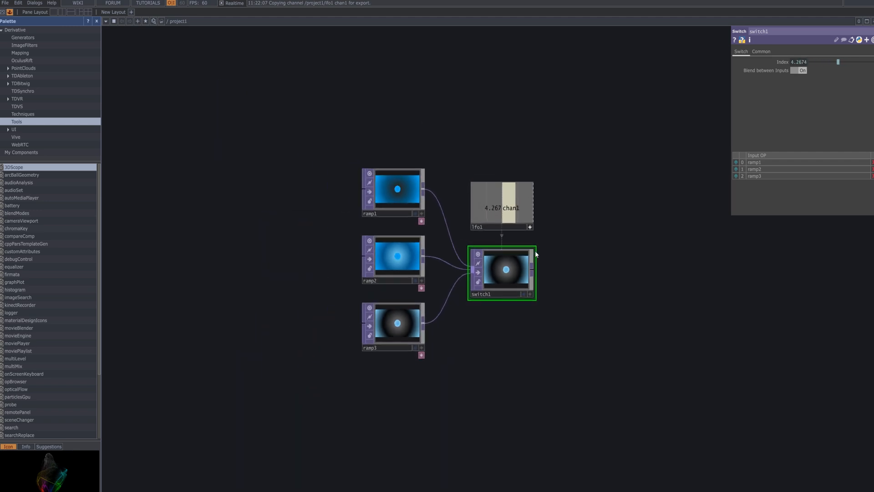
{"action": "left_click_drag", "start_coordinate": [572, 251], "coordinate": [388, 283]}
{"action": "scroll", "coordinate": [388, 279], "scroll_direction": "up", "scroll_amount": 3}
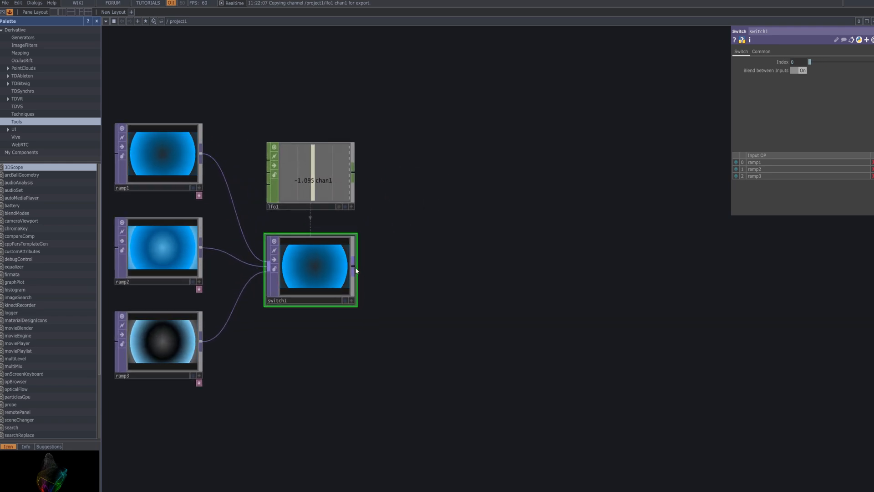
{"action": "right_click", "coordinate": [356, 270]}
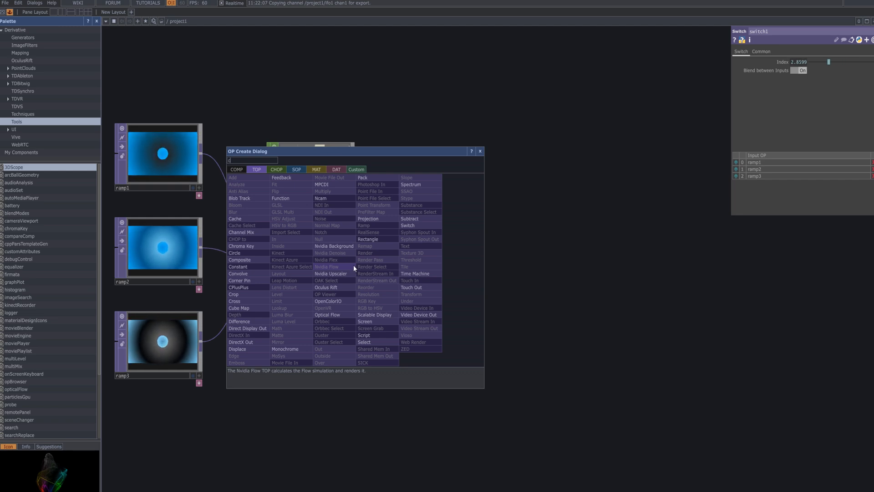
{"action": "type", "text": "c"}
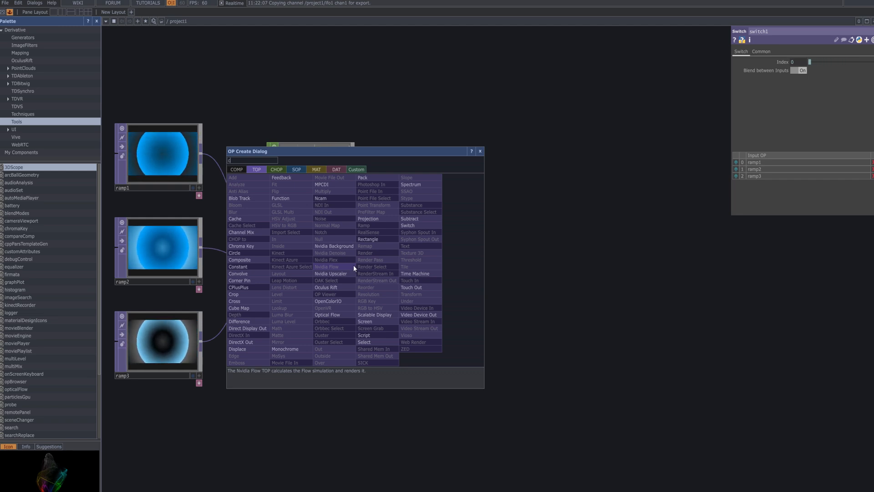
{"action": "type", "text": "ir"}
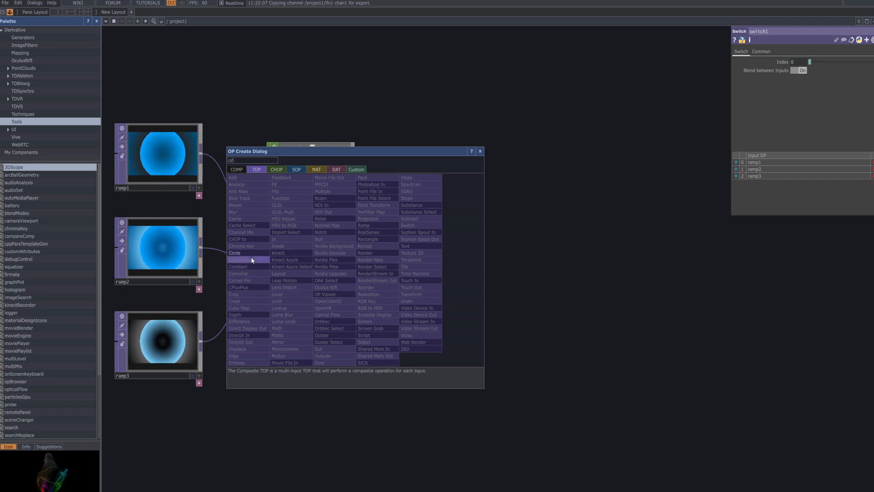
{"action": "left_click", "coordinate": [252, 255]}
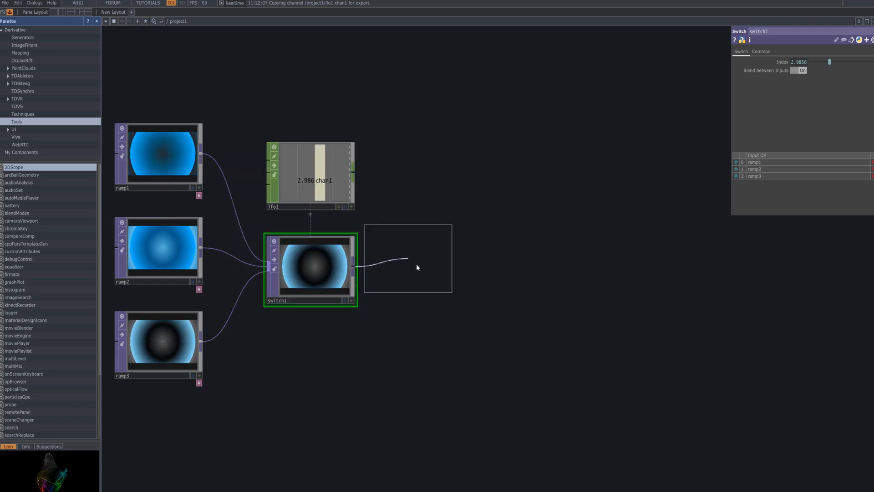
{"action": "left_click", "coordinate": [416, 271]}
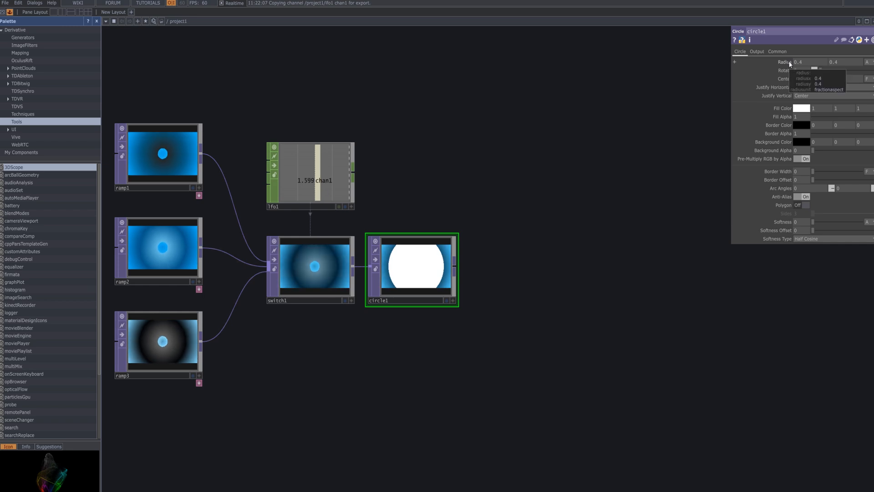
- Set circle1's radius to -0.4 and its fill color to light blue with RGB 0.689, 0.91706, 1
{"action": "mouse_move", "coordinate": [789, 61]}
{"action": "middle_mouse_down"}
{"action": "mouse_move", "coordinate": [774, 54]}
{"action": "mouse_move", "coordinate": [784, 50]}
{"action": "middle_mouse_up"}
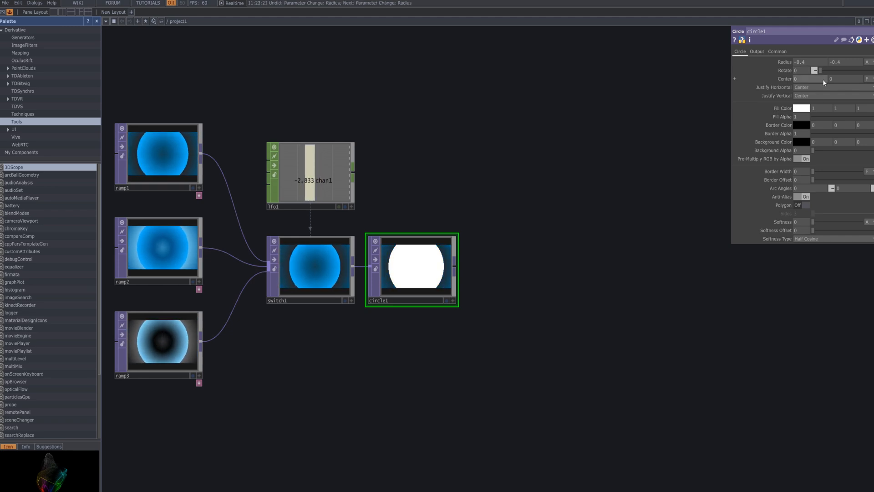
{"action": "left_click", "coordinate": [801, 108]}
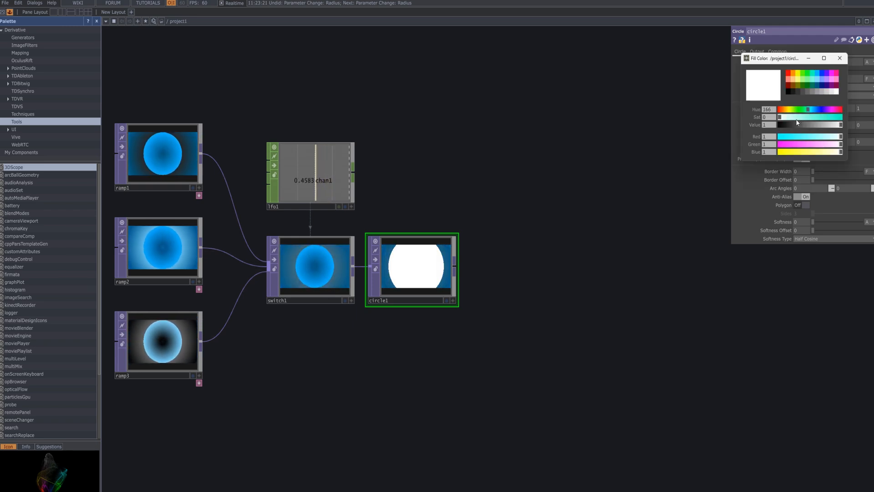
{"action": "left_click_drag", "start_coordinate": [797, 117], "coordinate": [810, 141]}
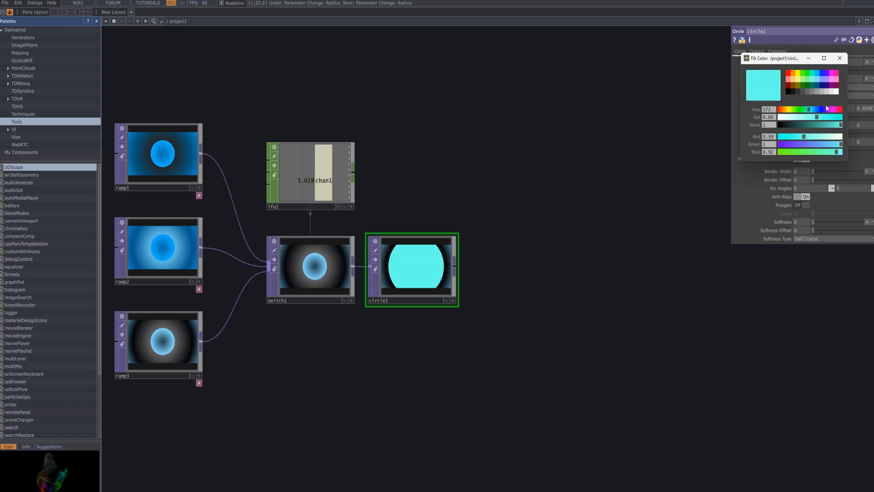
{"action": "left_click", "coordinate": [819, 77]}
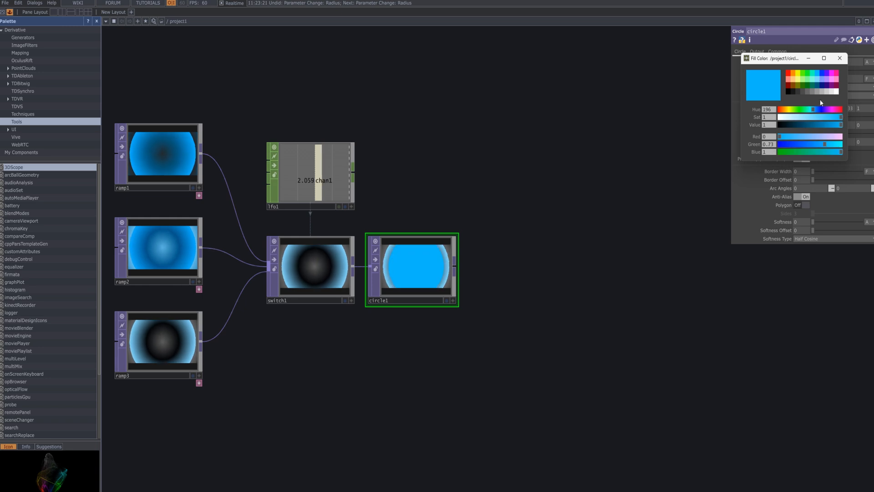
{"action": "mouse_move", "coordinate": [812, 120]}
{"action": "left_mouse_down"}
{"action": "mouse_move", "coordinate": [835, 121]}
{"action": "mouse_move", "coordinate": [788, 124]}
{"action": "mouse_move", "coordinate": [801, 131]}
{"action": "left_mouse_up"}
{"action": "left_click", "coordinate": [840, 59]}
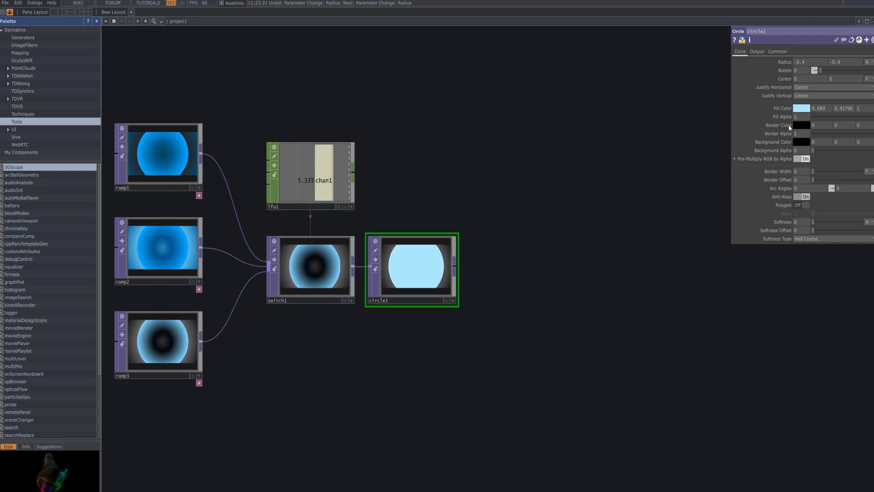
- Set circle1's output Operation to Overlay and turn on Swap Order
{"action": "left_click", "coordinate": [760, 52]}
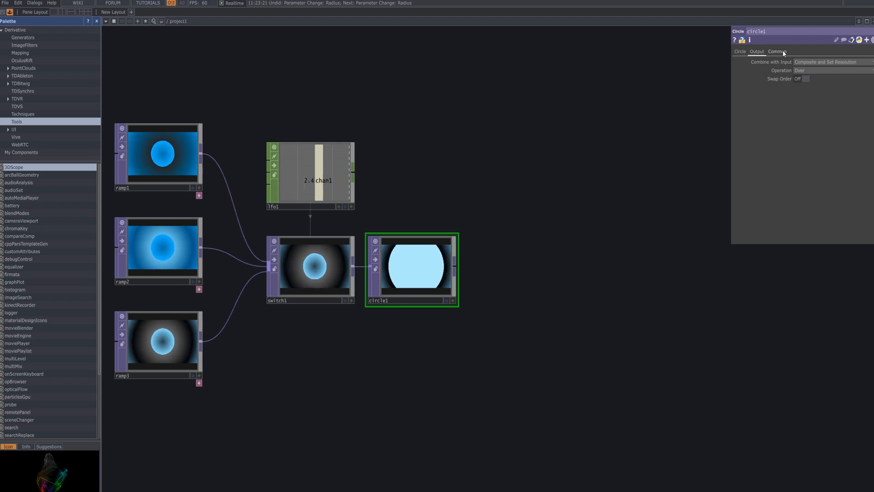
{"action": "left_click", "coordinate": [782, 51]}
{"action": "left_click", "coordinate": [742, 51]}
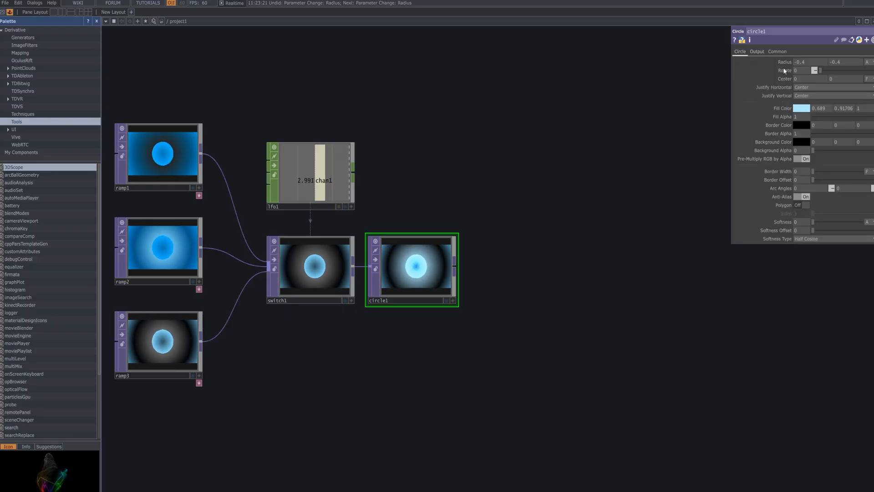
- Change circle1's fill color to a saturated blue with RGB 0, 0.63653, 0.868
{"action": "left_click", "coordinate": [801, 108]}
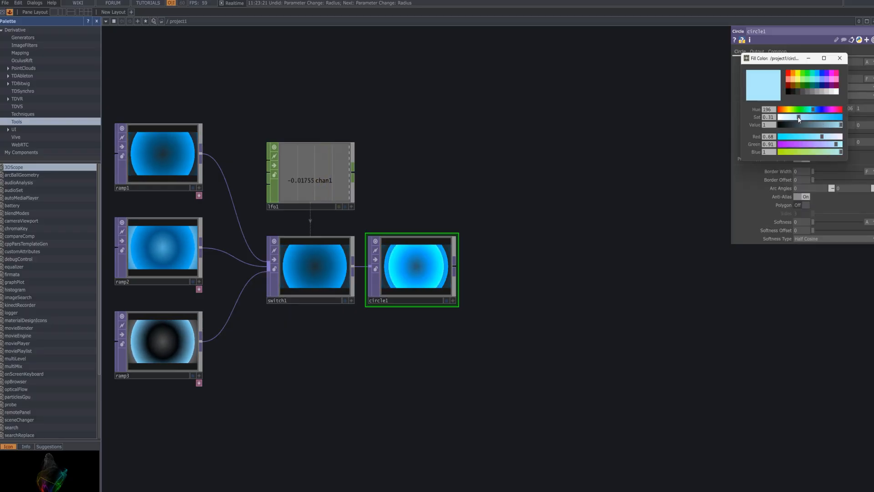
{"action": "left_click_drag", "start_coordinate": [798, 117], "coordinate": [779, 117]}
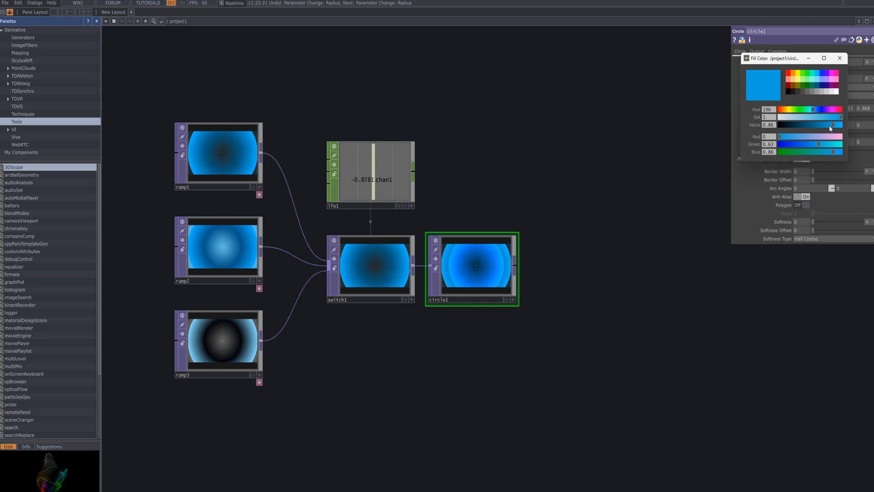
{"action": "left_click", "coordinate": [809, 61]}
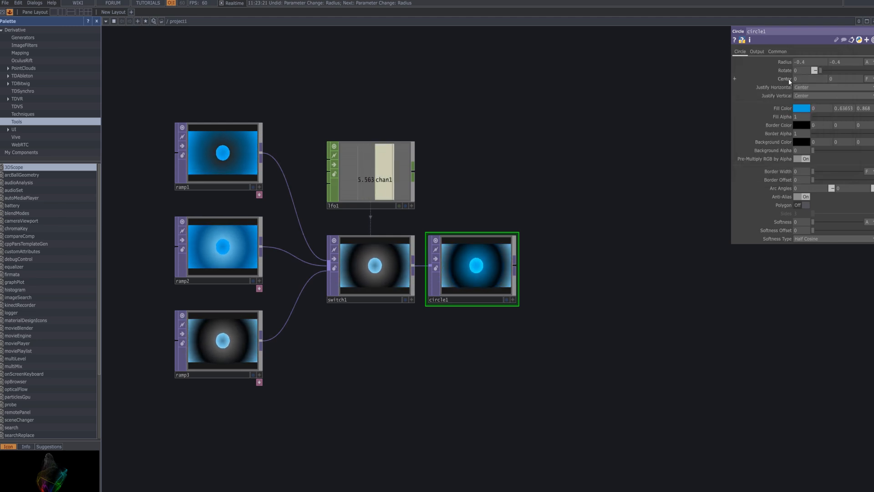
- Set both radius values of circle1 to 0.7
{"action": "scroll", "coordinate": [450, 327], "scroll_direction": "up", "scroll_amount": 5}
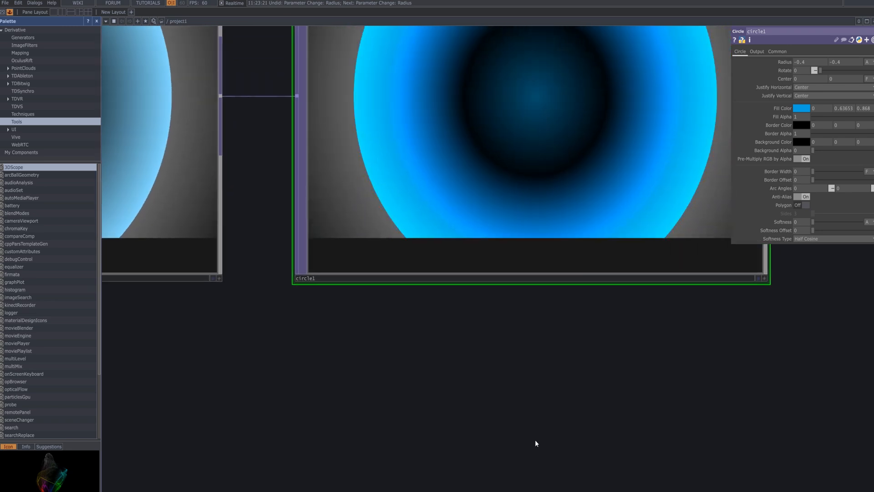
{"action": "scroll", "coordinate": [533, 413], "scroll_direction": "down", "scroll_amount": 3}
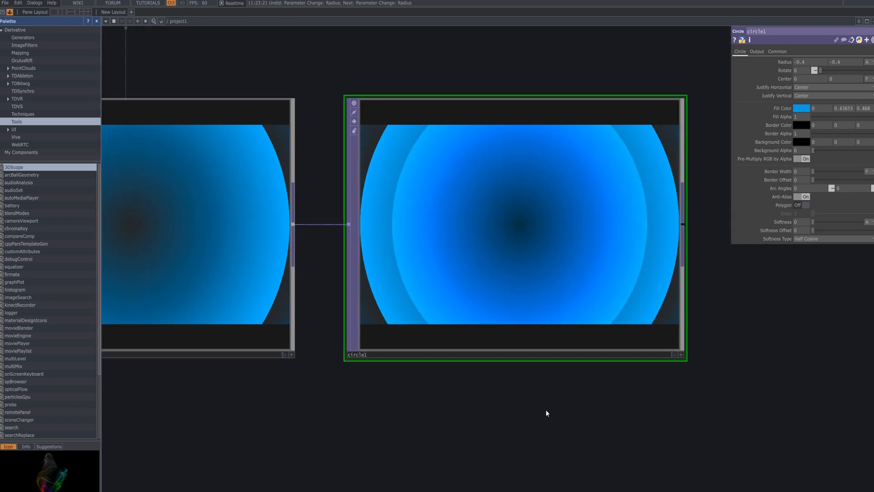
{"action": "middle_click", "coordinate": [786, 62]}
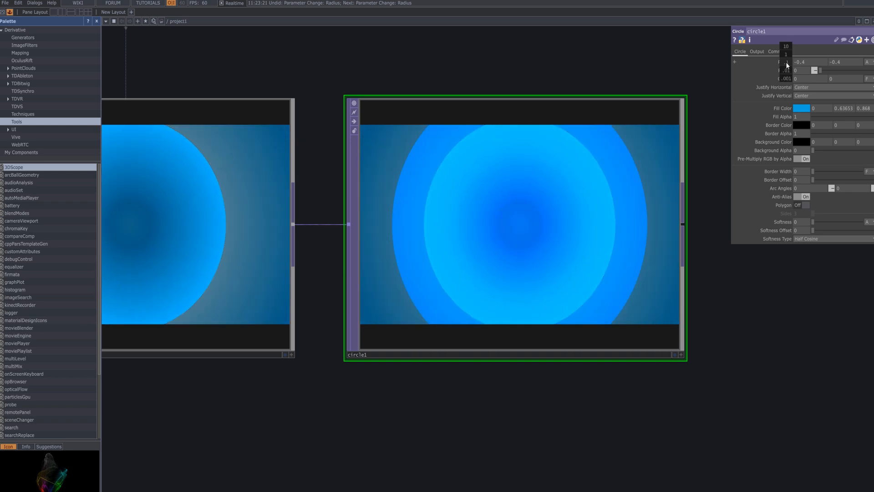
{"action": "mouse_move", "coordinate": [786, 62]}
{"action": "middle_mouse_down"}
{"action": "mouse_move", "coordinate": [766, 62]}
{"action": "mouse_move", "coordinate": [801, 62]}
{"action": "middle_mouse_up"}
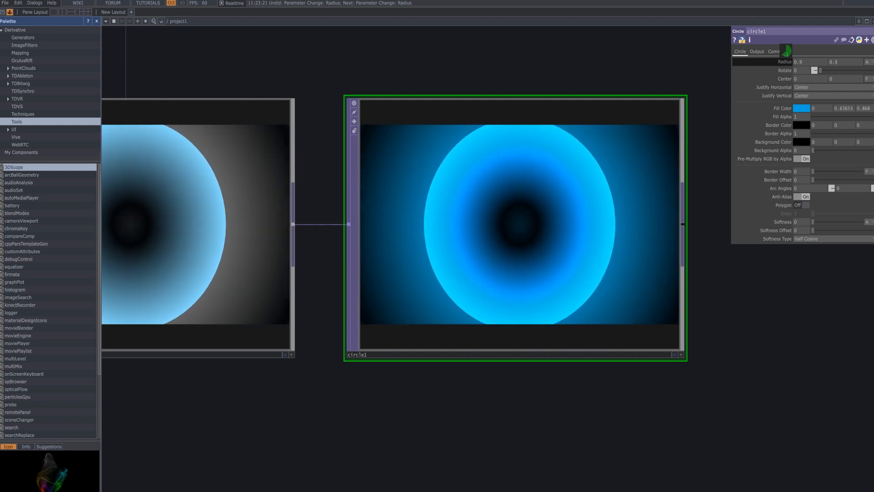
{"action": "left_click_drag", "start_coordinate": [786, 51], "coordinate": [828, 51]}
{"action": "scroll", "coordinate": [631, 273], "scroll_direction": "down", "scroll_amount": 6}
{"action": "scroll", "coordinate": [600, 301], "scroll_direction": "up", "scroll_amount": 5}
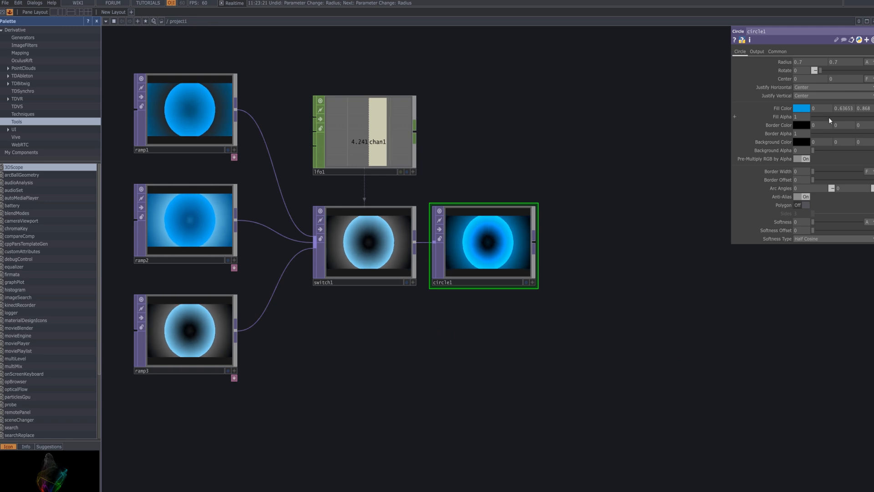
- Lower circle1's Fill Alpha to 0.277 and try out the output's Swap Order toggle
{"action": "left_click_drag", "start_coordinate": [828, 117], "coordinate": [866, 117]}
{"action": "mouse_move", "coordinate": [804, 131]}
{"action": "left_mouse_down"}
{"action": "mouse_move", "coordinate": [816, 127]}
{"action": "mouse_move", "coordinate": [802, 132]}
{"action": "left_mouse_up"}
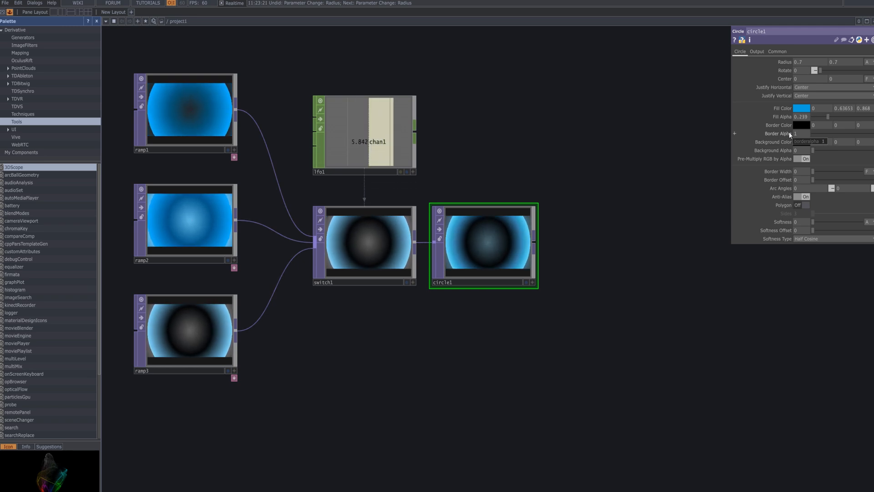
{"action": "left_click", "coordinate": [782, 108]}
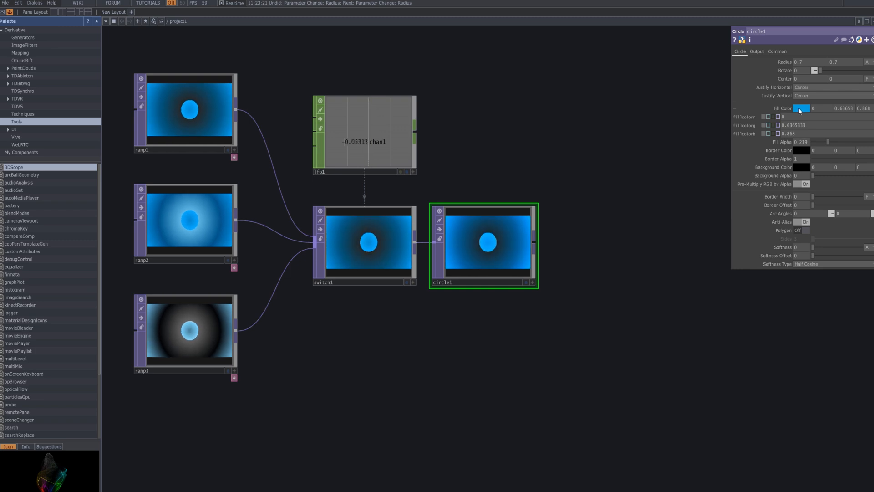
{"action": "left_click", "coordinate": [791, 106]}
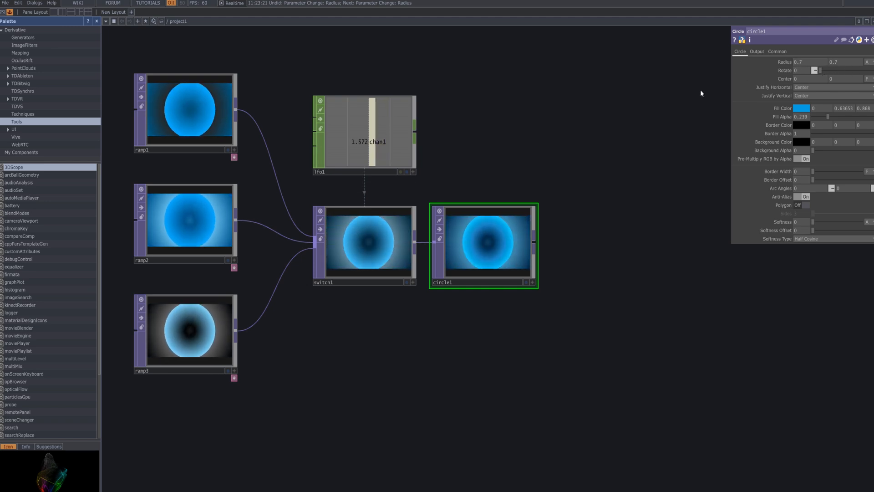
{"action": "scroll", "coordinate": [373, 252], "scroll_direction": "up", "scroll_amount": 2}
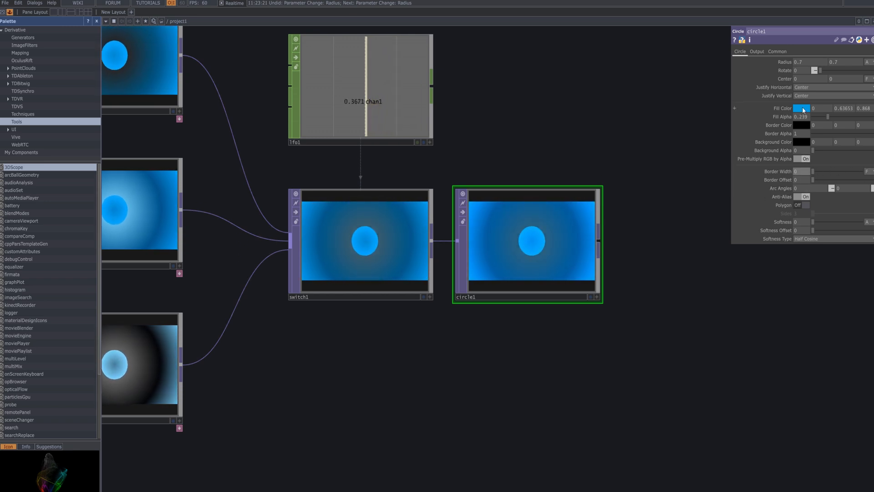
{"action": "left_click", "coordinate": [757, 52]}
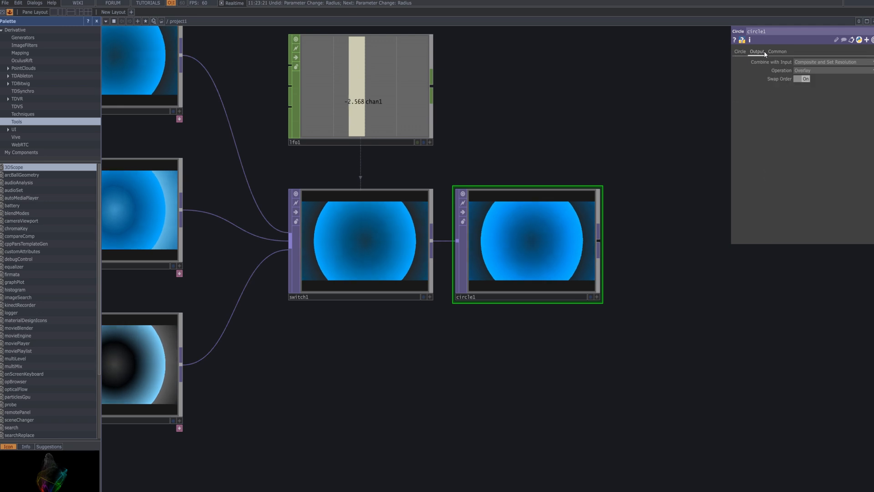
{"action": "left_click", "coordinate": [804, 78]}
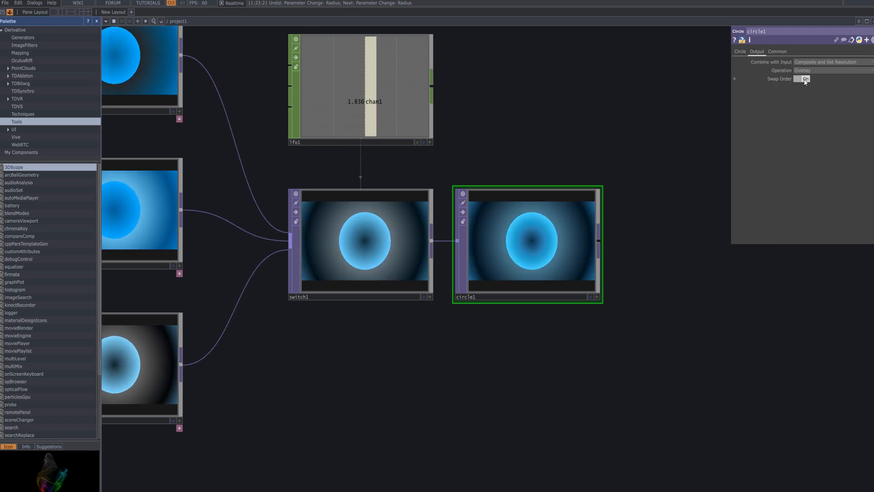
{"action": "left_click", "coordinate": [740, 51]}
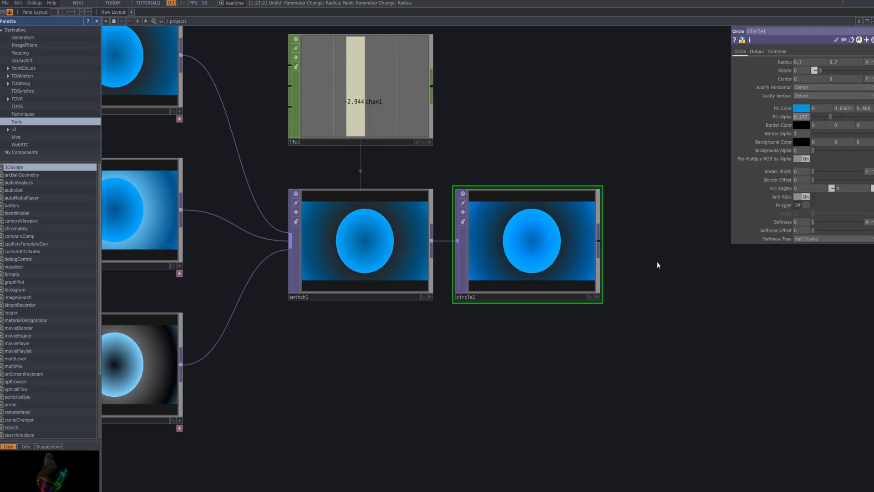
- Add a Transform TOP connected after circle1 and set its scale to 1.5 in both directions
{"action": "scroll", "coordinate": [657, 261], "scroll_direction": "down", "scroll_amount": 5}
{"action": "left_click_drag", "start_coordinate": [626, 262], "coordinate": [536, 262]}
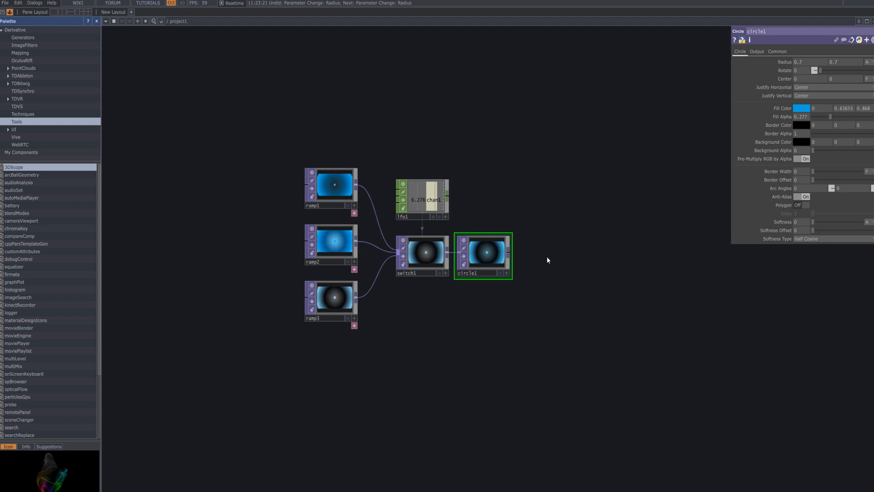
{"action": "scroll", "coordinate": [540, 257], "scroll_direction": "up", "scroll_amount": 3}
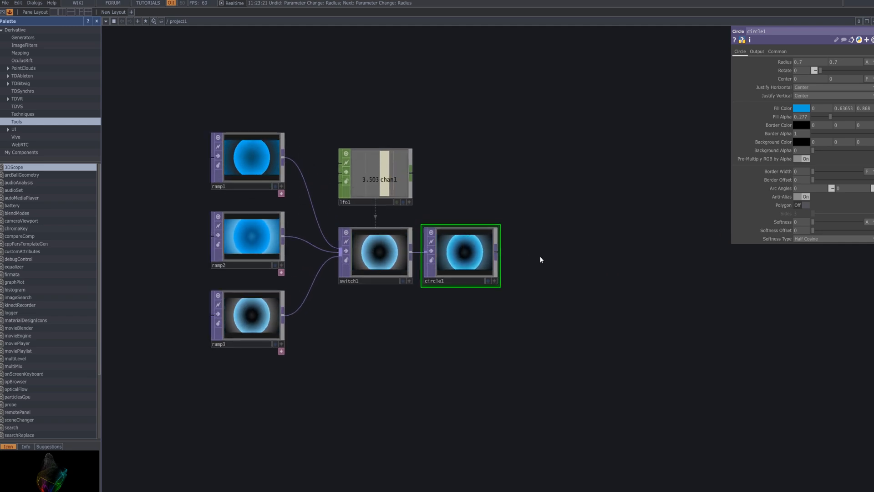
{"action": "key", "text": "Tab"}
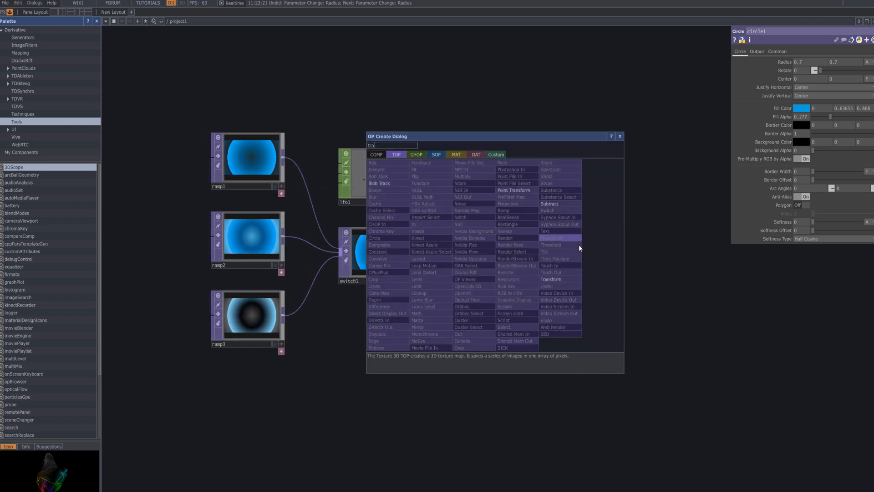
{"action": "left_click", "coordinate": [572, 277]}
{"action": "left_click", "coordinate": [562, 254]}
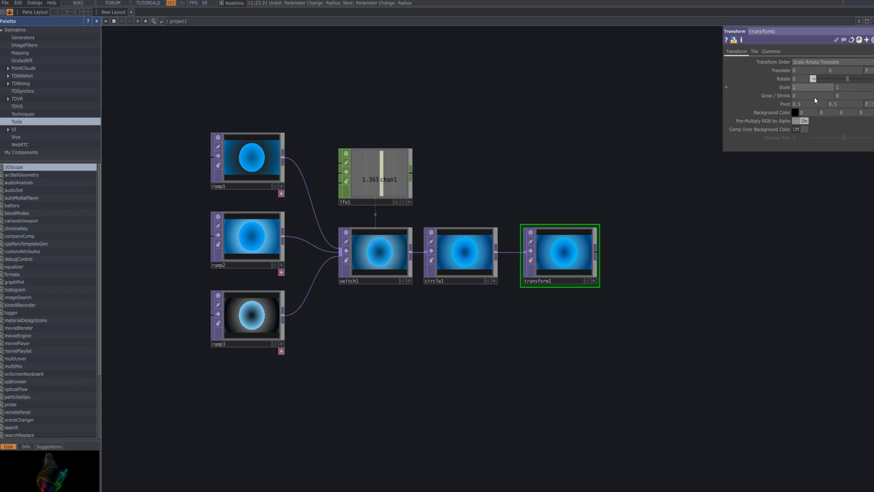
{"action": "mouse_move", "coordinate": [785, 91]}
{"action": "middle_mouse_down"}
{"action": "mouse_move", "coordinate": [783, 76]}
{"action": "mouse_move", "coordinate": [785, 94]}
{"action": "middle_mouse_up"}
{"action": "scroll", "coordinate": [619, 268], "scroll_direction": "up", "scroll_amount": 3}
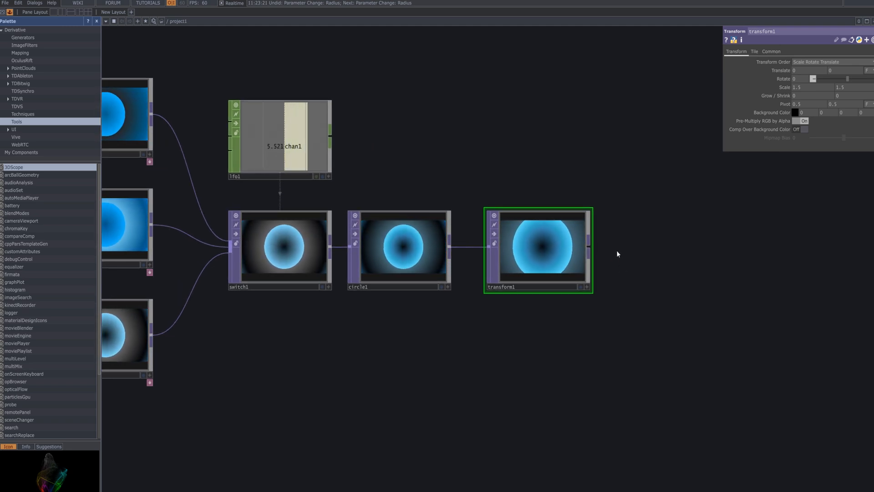
- Add a Blur TOP connected to the output of transform1 and place it beside the transform
{"action": "middle_click_drag", "start_coordinate": [604, 254], "coordinate": [468, 260]}
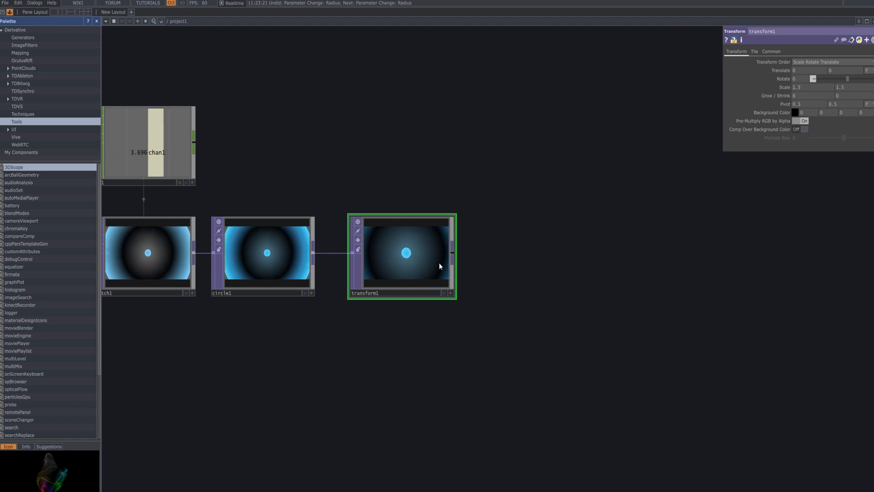
{"action": "right_click", "coordinate": [454, 250]}
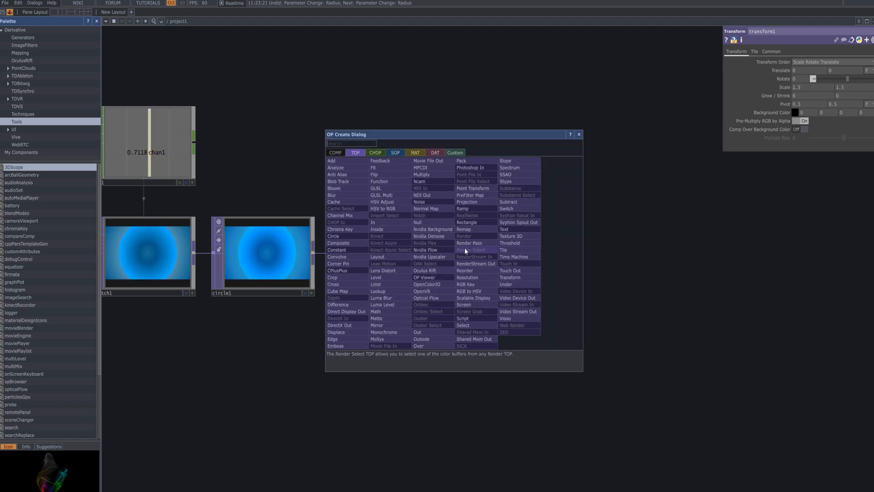
{"action": "type", "text": "blur"}
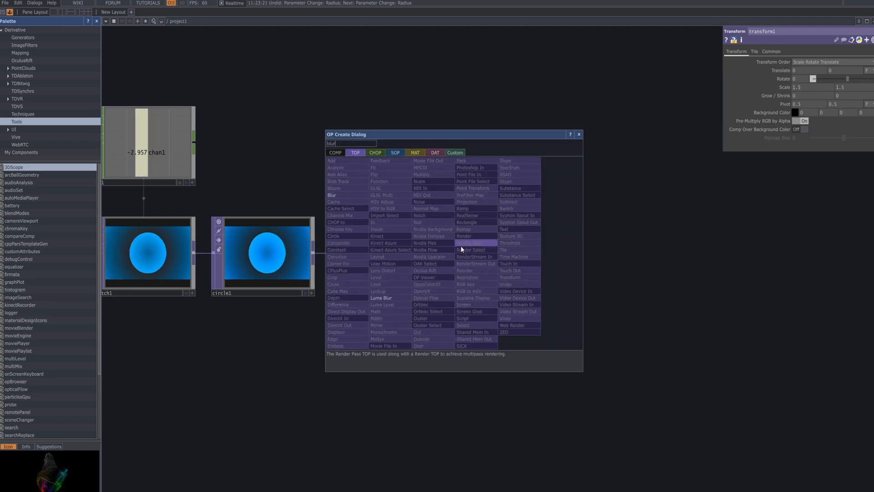
{"action": "left_click", "coordinate": [332, 194]}
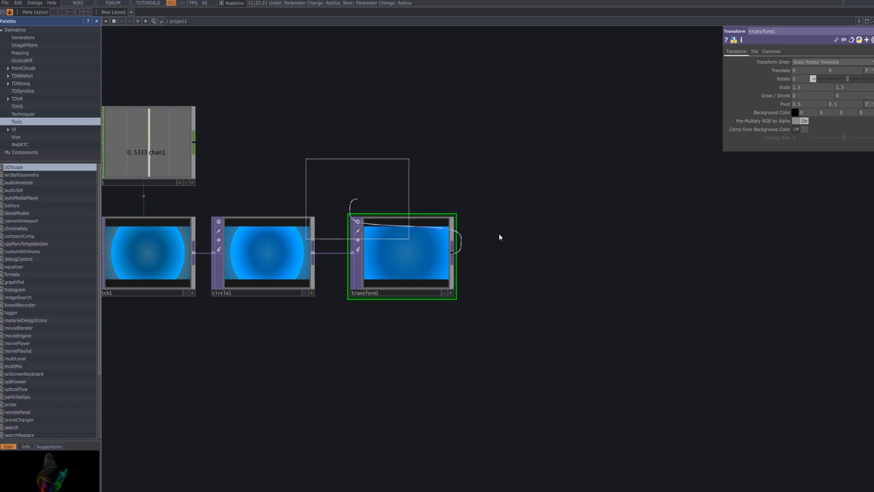
{"action": "left_click", "coordinate": [539, 258]}
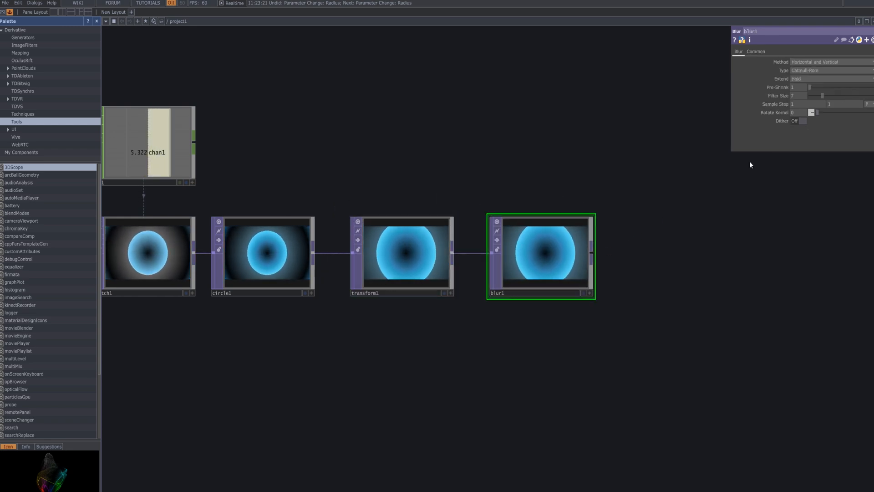
- Set blur1's Pre-Shrink to 3 and inspect the blurred image up close
{"action": "left_click_drag", "start_coordinate": [811, 87], "coordinate": [828, 86]}
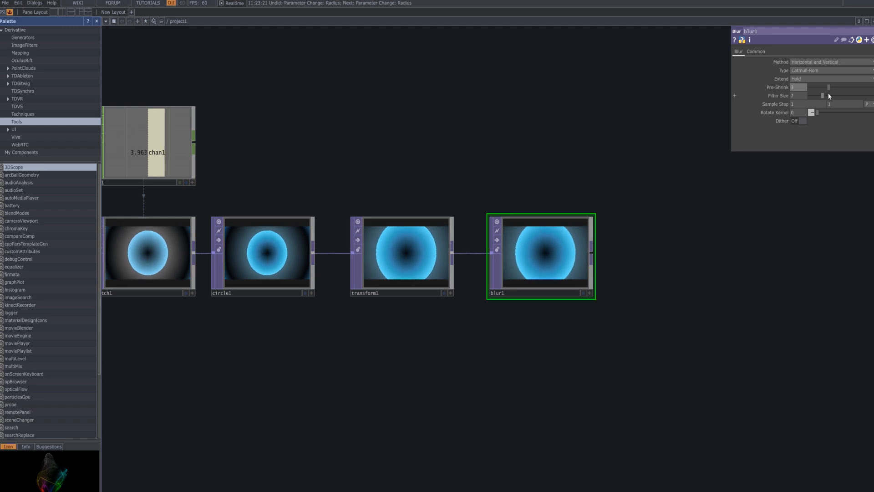
{"action": "scroll", "coordinate": [601, 262], "scroll_direction": "up", "scroll_amount": 3}
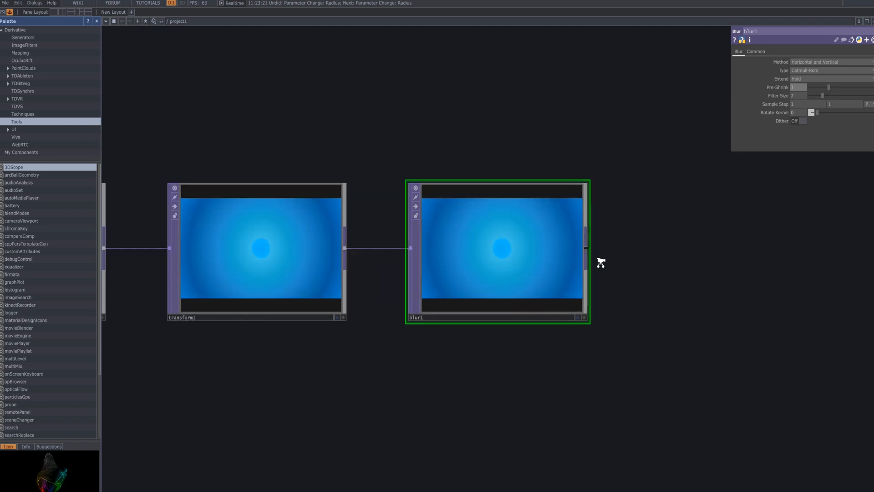
{"action": "scroll", "coordinate": [600, 262], "scroll_direction": "up", "scroll_amount": 3}
{"action": "left_click_drag", "start_coordinate": [602, 264], "coordinate": [723, 273]}
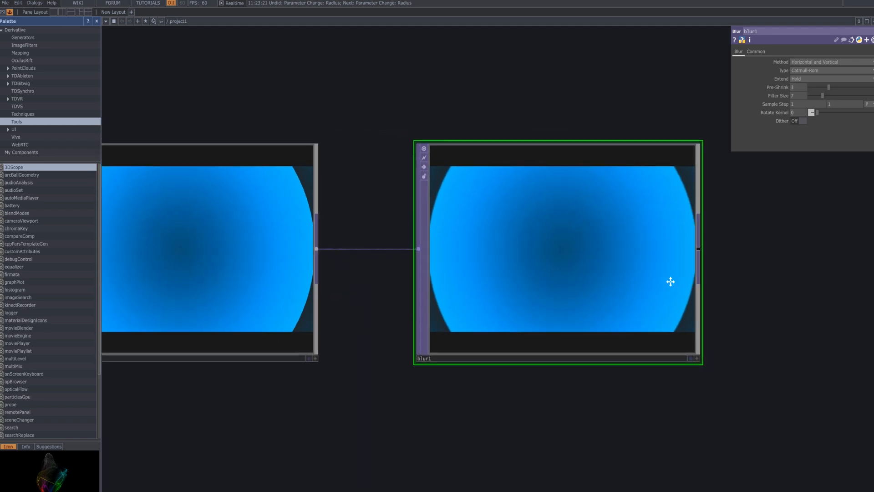
- Add a Level TOP connected to the output of blur1 and place it beside the blur
{"action": "left_click_drag", "start_coordinate": [671, 281], "coordinate": [601, 289]}
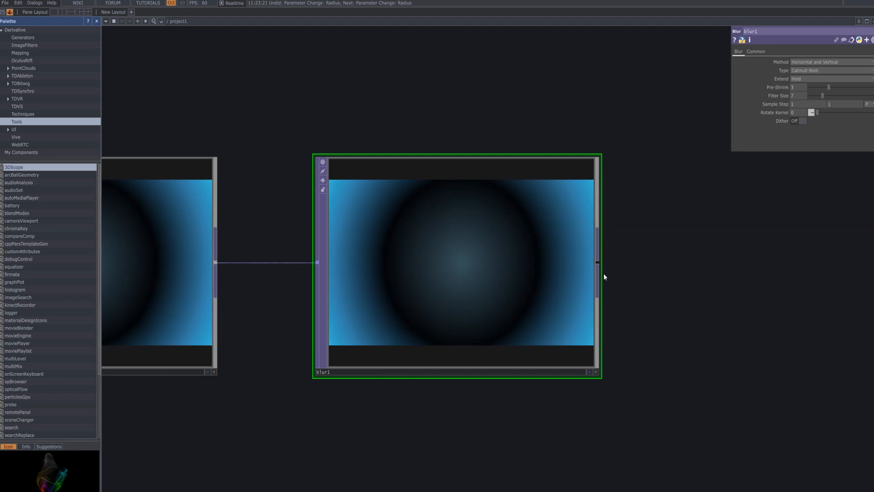
{"action": "left_click", "coordinate": [598, 256]}
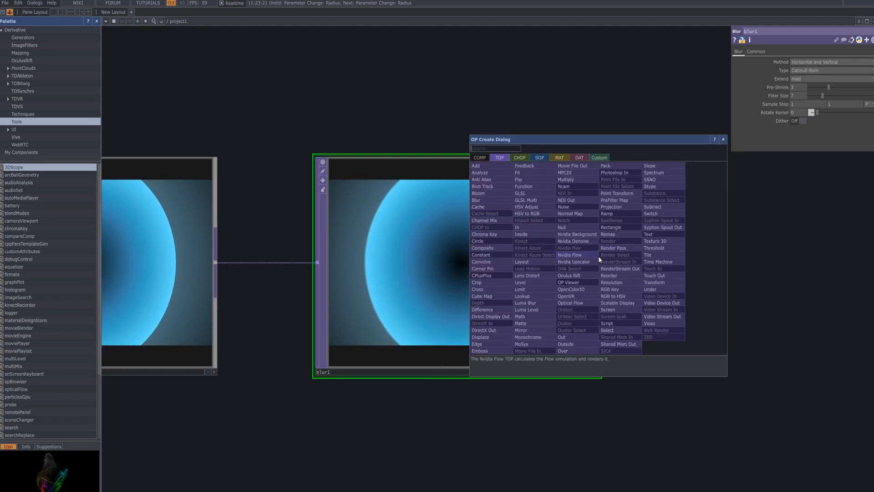
{"action": "type", "text": "level"}
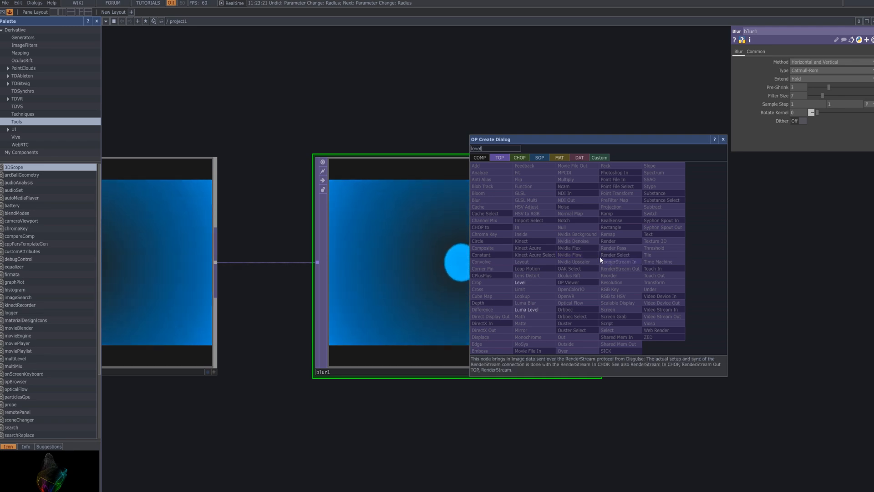
{"action": "left_click", "coordinate": [523, 282]}
{"action": "left_click", "coordinate": [778, 265]}
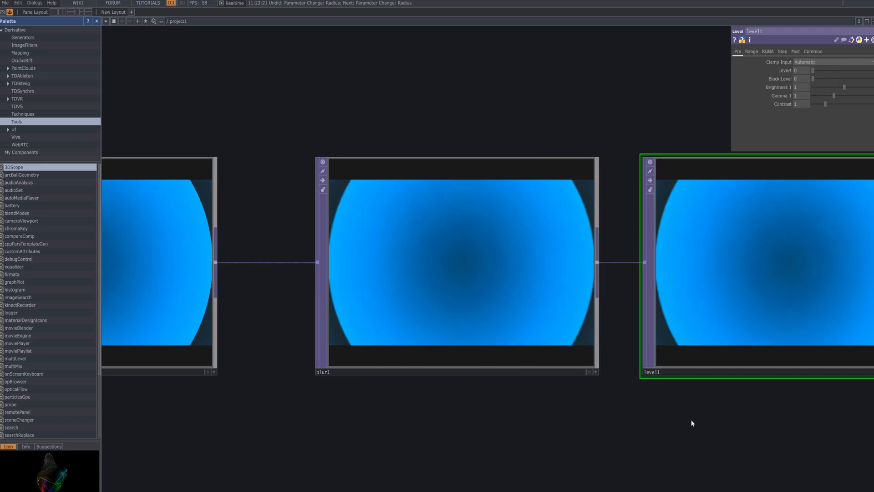
- Set level1's Black Level to 0.08, Brightness 1 to 1.04 and Contrast to 1.05
{"action": "scroll", "coordinate": [691, 420], "scroll_direction": "down", "scroll_amount": 4}
{"action": "left_click_drag", "start_coordinate": [774, 427], "coordinate": [539, 331]}
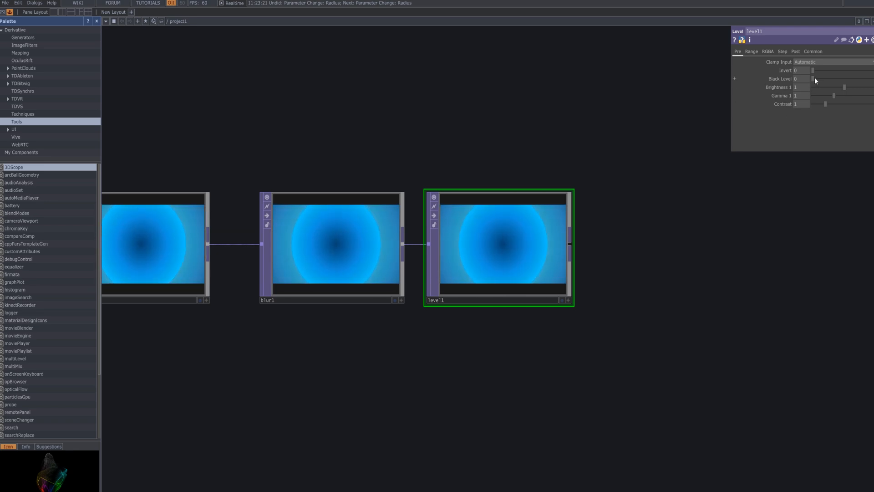
{"action": "left_click_drag", "start_coordinate": [814, 78], "coordinate": [845, 87]}
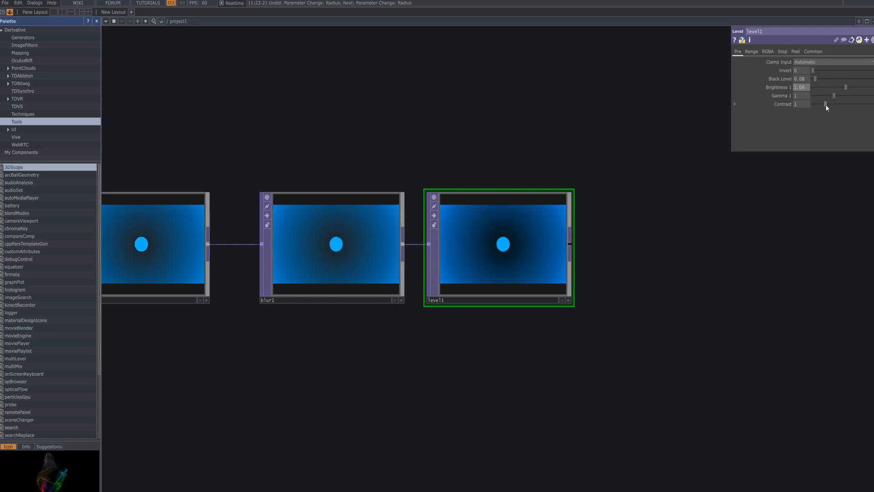
{"action": "mouse_move", "coordinate": [825, 104]}
{"action": "left_mouse_down"}
{"action": "mouse_move", "coordinate": [843, 111]}
{"action": "mouse_move", "coordinate": [821, 113]}
{"action": "left_mouse_up"}
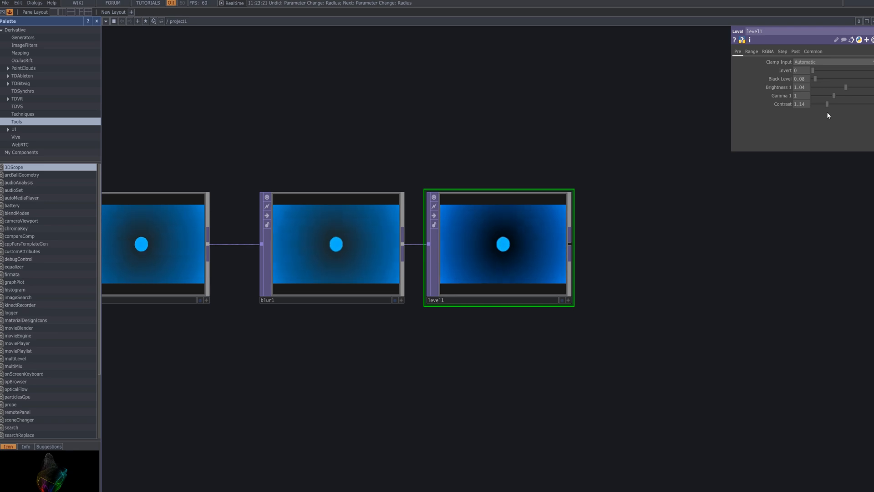
{"action": "left_click_drag", "start_coordinate": [827, 112], "coordinate": [826, 113]}
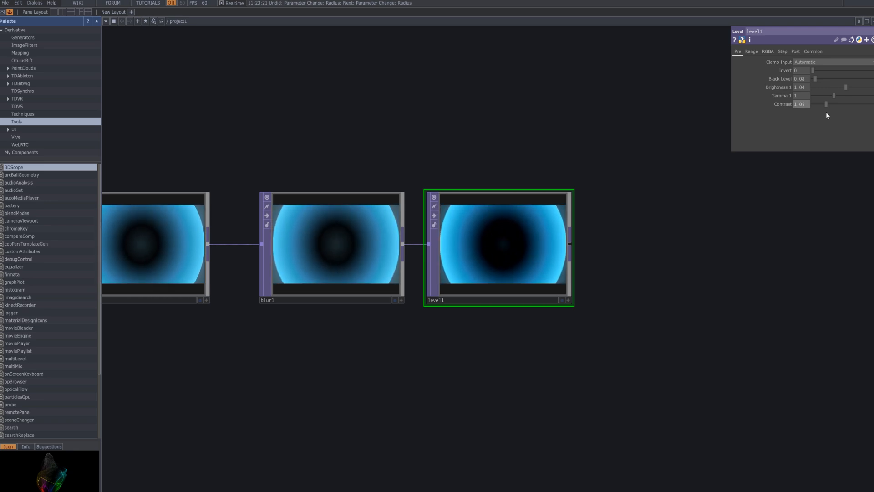
- Add an Edge TOP connected to the output of level1, placed slightly below the chain
{"action": "scroll", "coordinate": [622, 275], "scroll_direction": "down", "scroll_amount": 3}
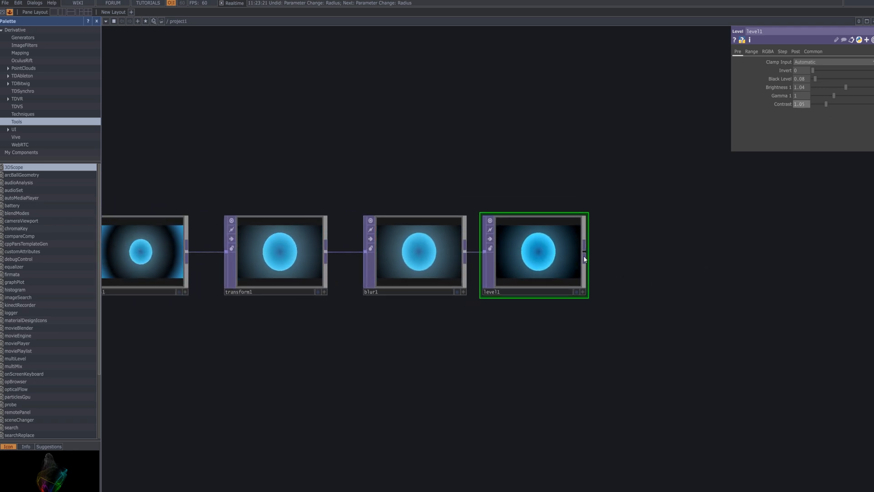
{"action": "key", "text": "Tab"}
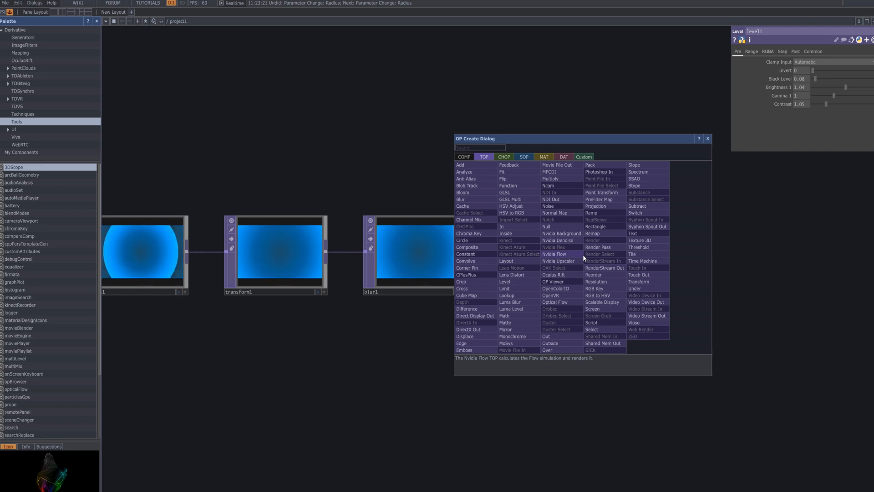
{"action": "type", "text": "ed"}
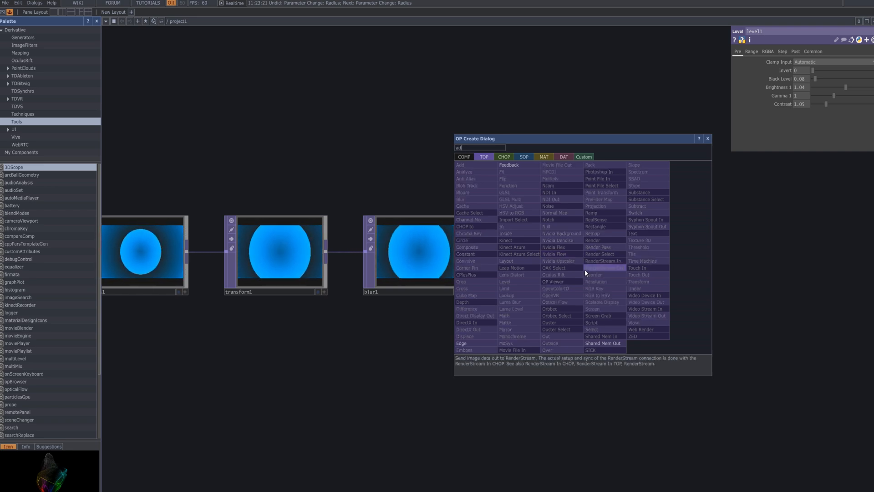
{"action": "left_click", "coordinate": [462, 343]}
{"action": "left_click", "coordinate": [673, 294]}
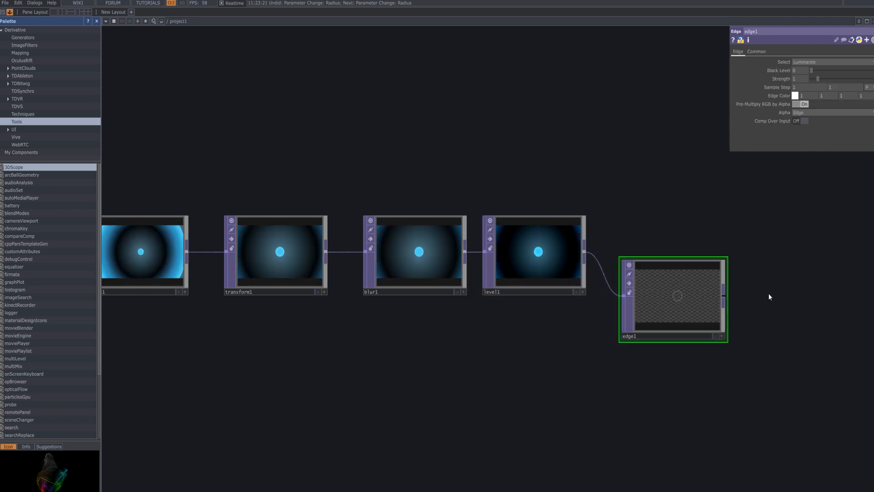
- Set edge1's Edge Color to black, its Black Level to 0.293 and its Strength to 10
{"action": "left_click_drag", "start_coordinate": [742, 288], "coordinate": [591, 288]}
{"action": "left_click", "coordinate": [795, 96]}
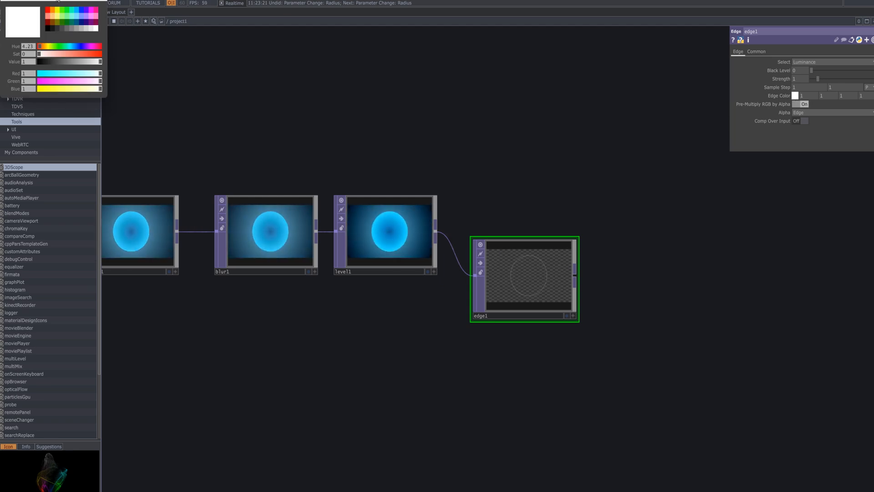
{"action": "left_click_drag", "start_coordinate": [715, 197], "coordinate": [705, 201]}
{"action": "left_click_drag", "start_coordinate": [722, 254], "coordinate": [677, 254]}
{"action": "left_click", "coordinate": [743, 187]}
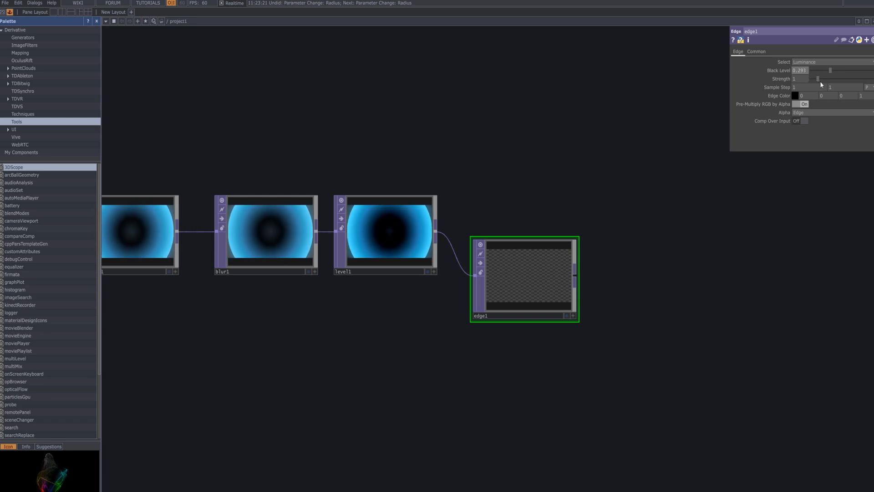
{"action": "left_click_drag", "start_coordinate": [838, 79], "coordinate": [873, 80]}
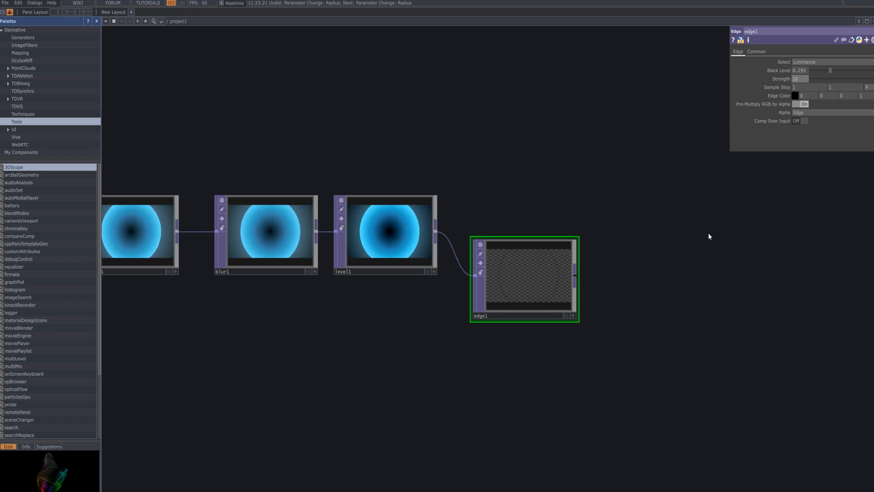
- Move edge1 further below the chain and add a Composite TOP above and beyond it
{"action": "left_click_drag", "start_coordinate": [519, 303], "coordinate": [519, 324]}
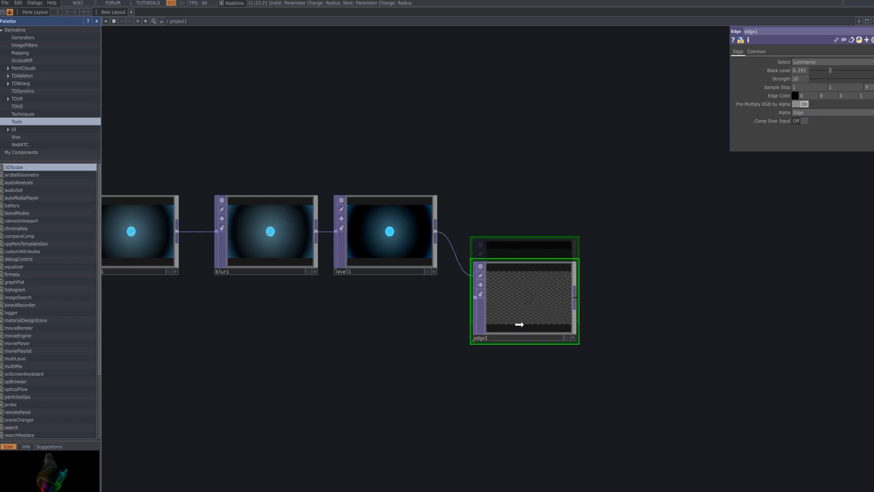
{"action": "scroll", "coordinate": [533, 326], "scroll_direction": "up", "scroll_amount": 5}
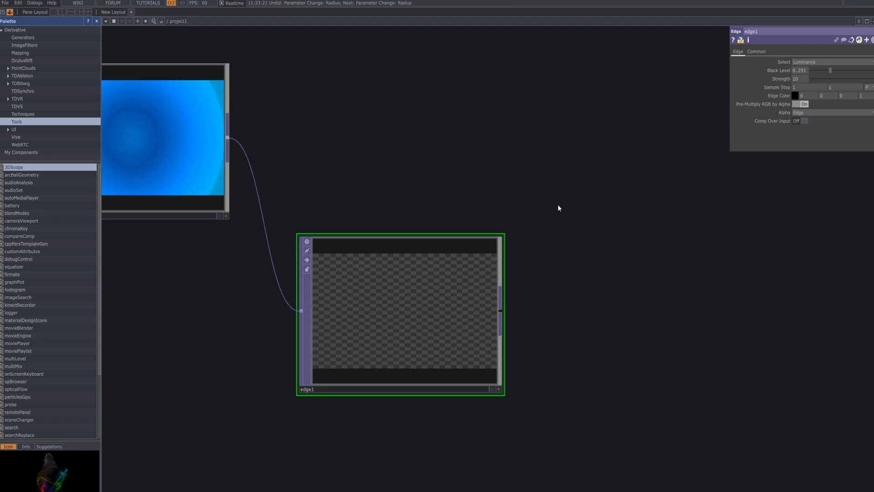
{"action": "scroll", "coordinate": [570, 252], "scroll_direction": "down", "scroll_amount": 5}
{"action": "key", "text": "Tab"}
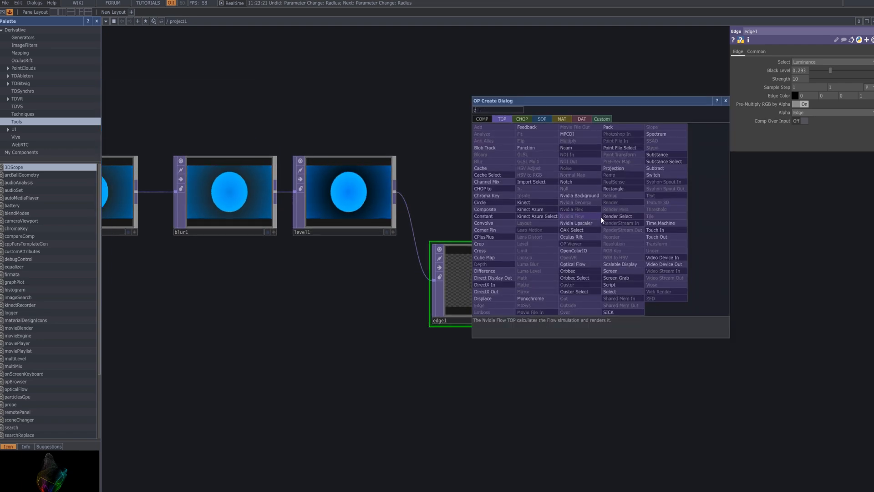
{"action": "left_click", "coordinate": [489, 212]}
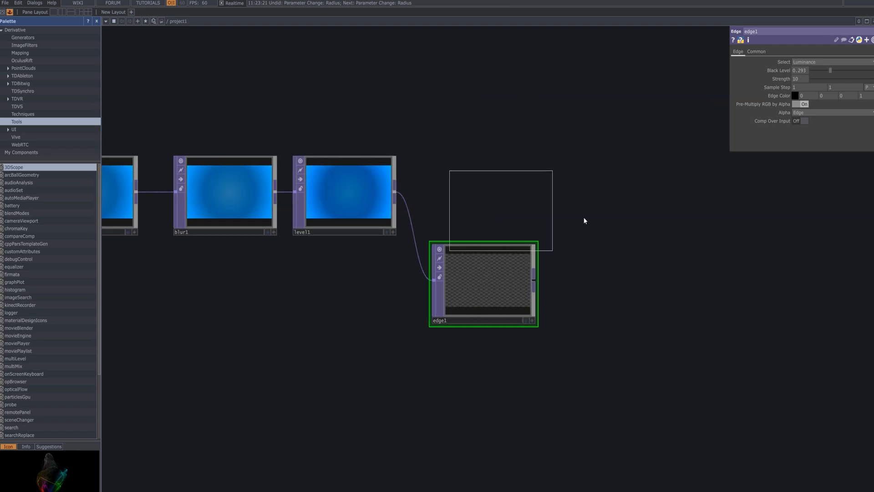
{"action": "left_click", "coordinate": [585, 220]}
- Wire level1 and edge1 into comp1 and line comp1 up with the level1 row
{"action": "left_click_drag", "start_coordinate": [396, 193], "coordinate": [551, 220]}
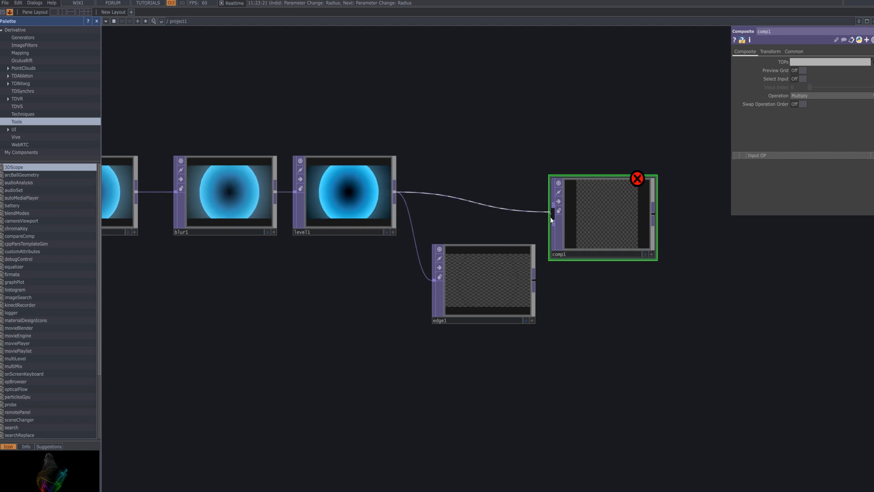
{"action": "left_click_drag", "start_coordinate": [534, 279], "coordinate": [552, 218]}
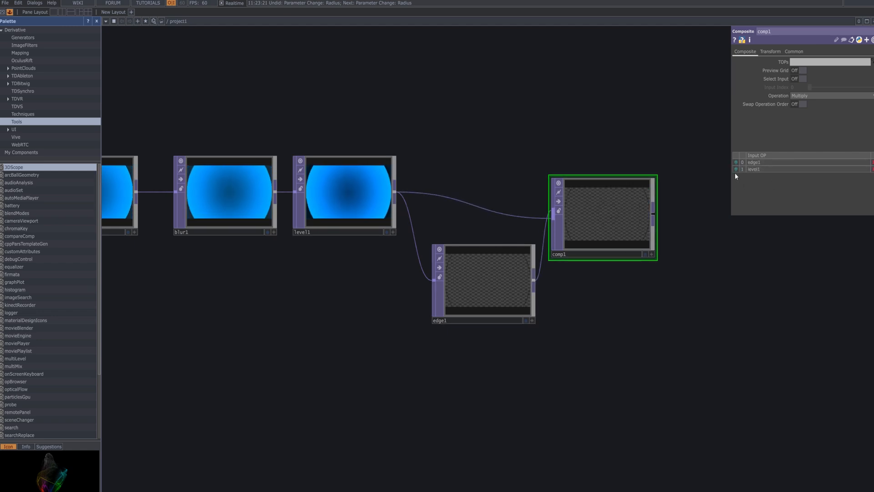
{"action": "left_click_drag", "start_coordinate": [609, 223], "coordinate": [628, 201]}
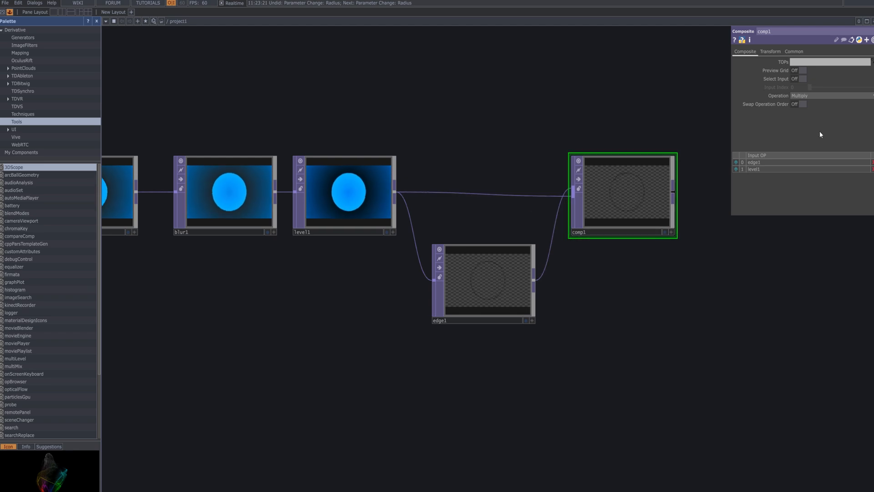
- Set comp1's Operation to Add and inspect the composited image up close
{"action": "left_click", "coordinate": [826, 97]}
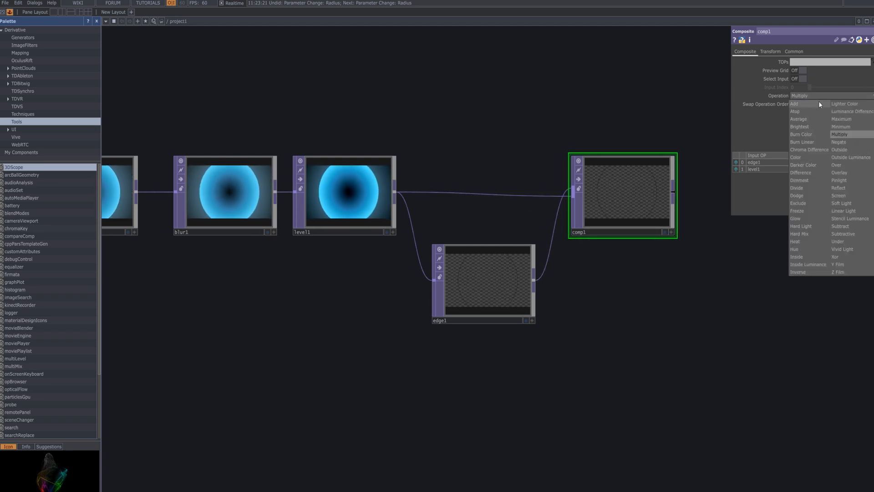
{"action": "left_click", "coordinate": [819, 103]}
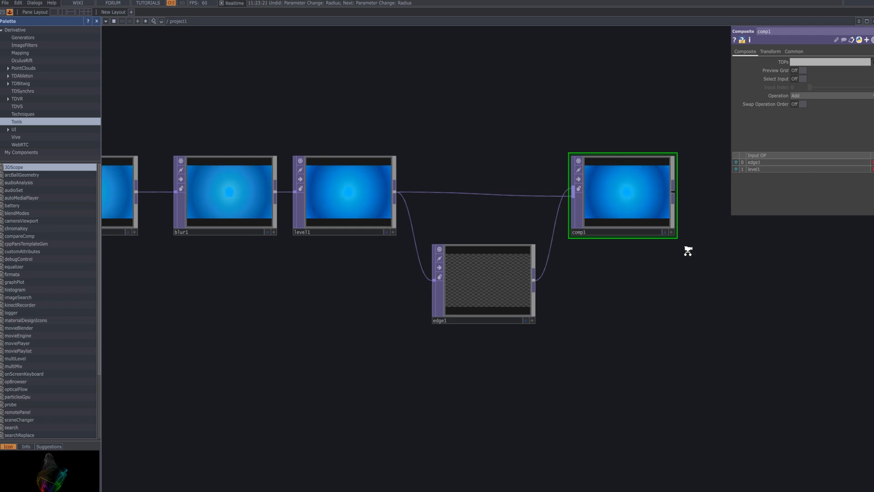
{"action": "scroll", "coordinate": [687, 251], "scroll_direction": "up", "scroll_amount": 5}
{"action": "left_click_drag", "start_coordinate": [691, 246], "coordinate": [691, 381]}
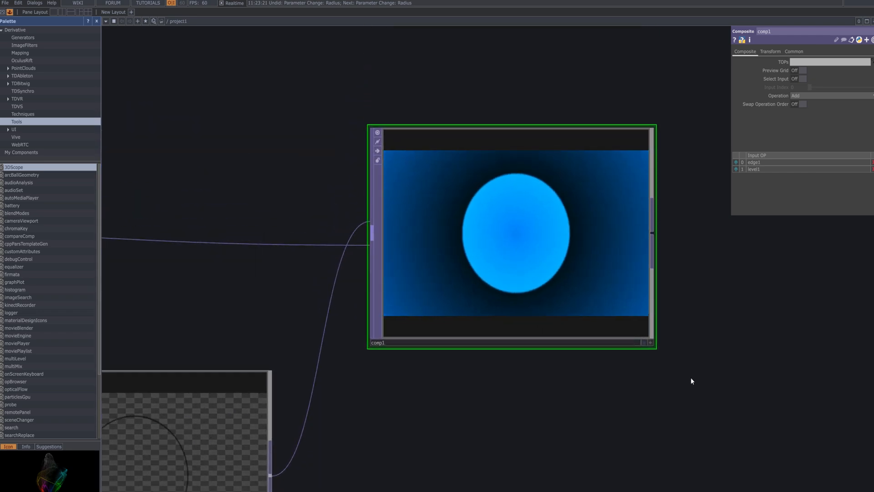
{"action": "scroll", "coordinate": [691, 378], "scroll_direction": "down", "scroll_amount": 5}
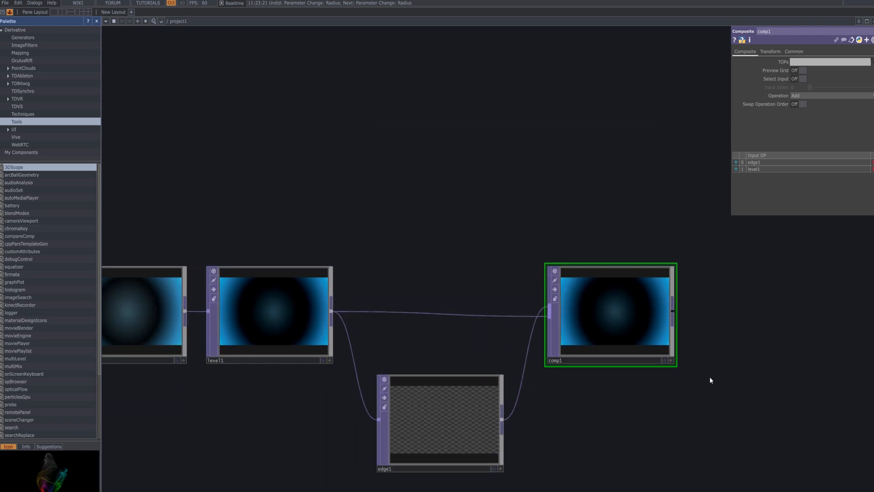
- Add a Text TOP connected to the output of comp1 and place it beside the composite
{"action": "left_click_drag", "start_coordinate": [690, 335], "coordinate": [482, 256]}
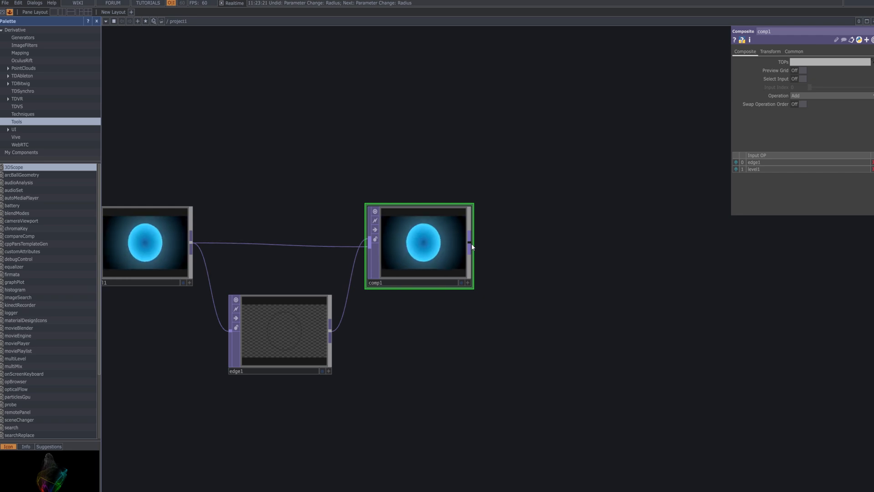
{"action": "right_click", "coordinate": [471, 243]}
{"action": "type", "text": "text"}
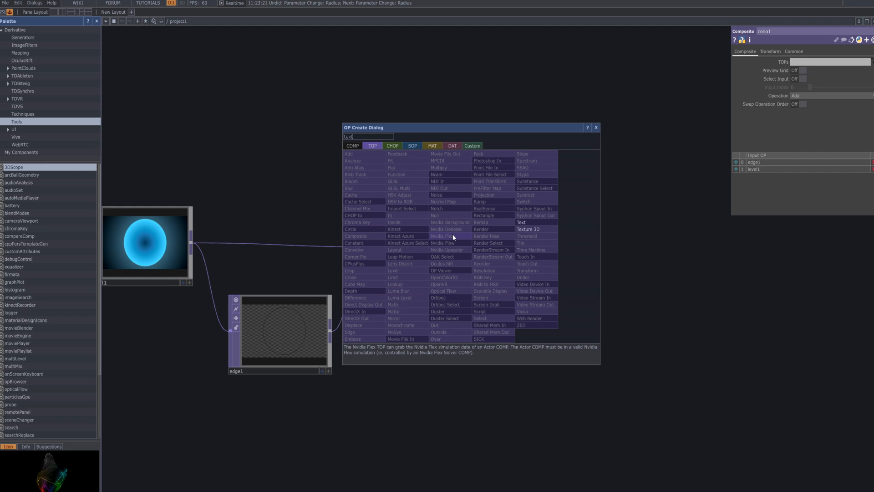
{"action": "left_click", "coordinate": [523, 222]}
{"action": "left_click", "coordinate": [553, 248]}
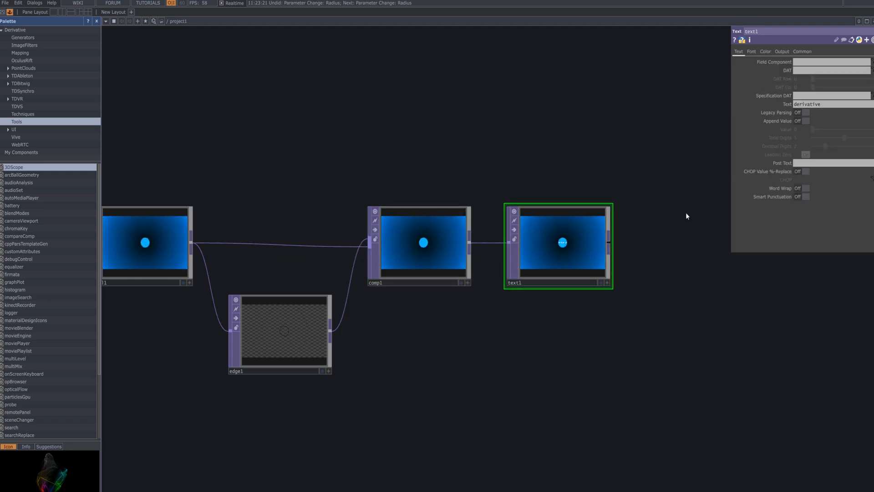
- Replace text1's default text with "xtalcalx"
{"action": "scroll", "coordinate": [624, 243], "scroll_direction": "up", "scroll_amount": 4}
{"action": "scroll", "coordinate": [654, 248], "scroll_direction": "up", "scroll_amount": 2}
{"action": "left_click_drag", "start_coordinate": [629, 262], "coordinate": [690, 266]}
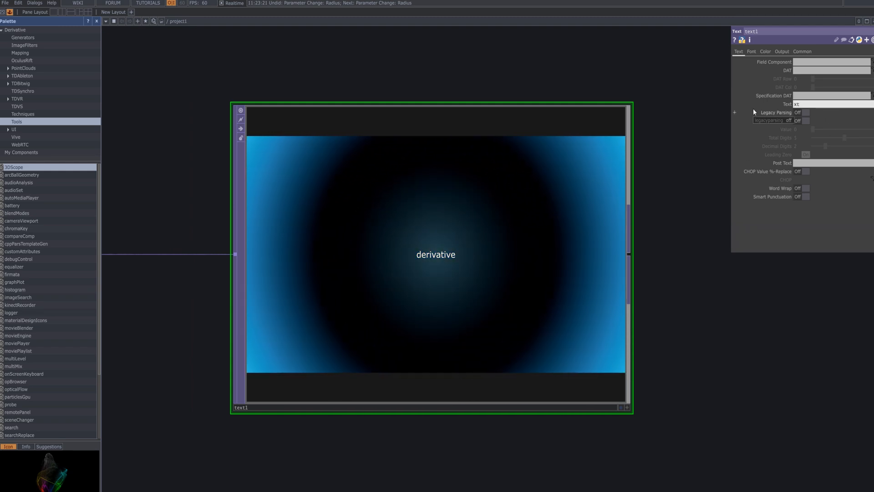
{"action": "type", "text": "xtal"}
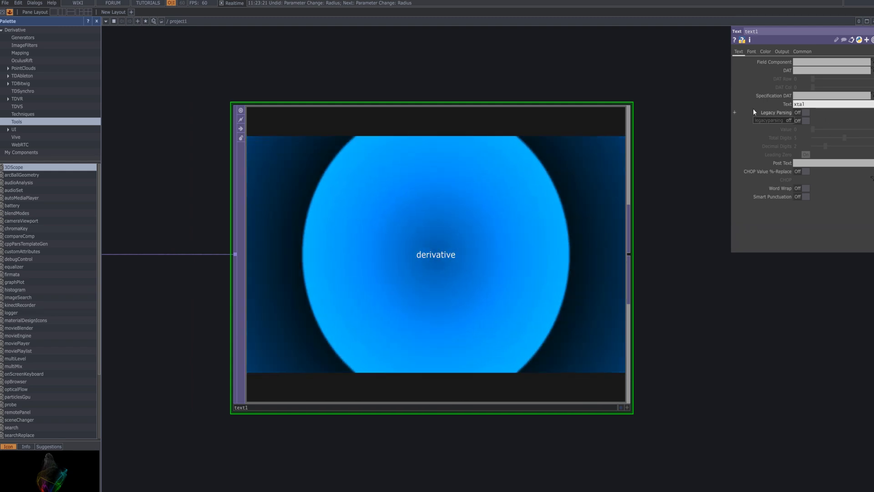
{"action": "type", "text": "calx"}
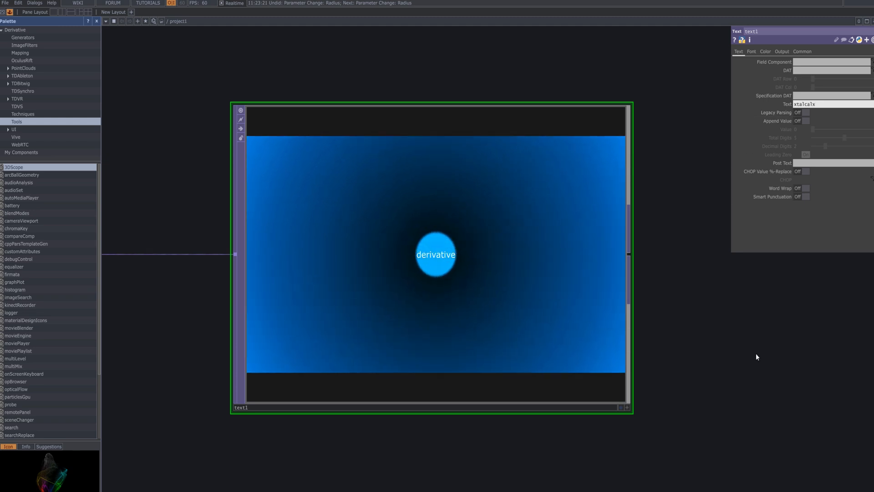
{"action": "key", "text": "Return"}
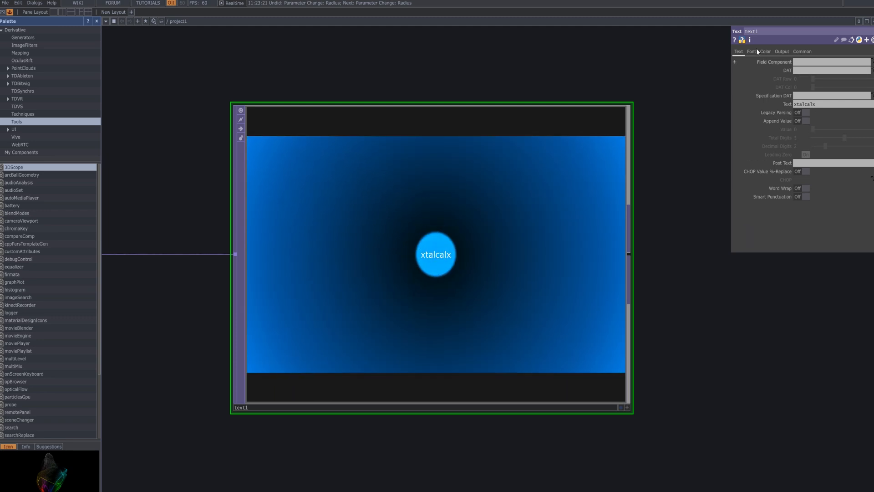
- Set text1's Font to Arial
{"action": "left_click", "coordinate": [752, 51]}
{"action": "left_click", "coordinate": [810, 70]}
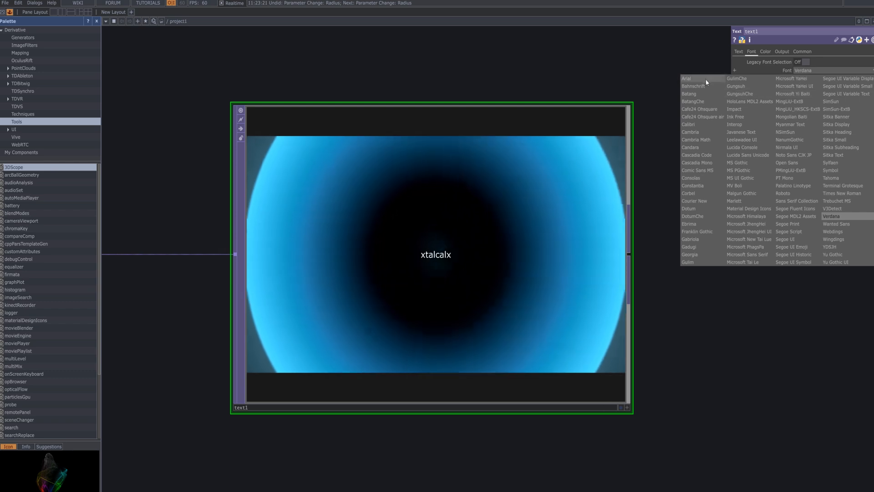
{"action": "left_click", "coordinate": [706, 80]}
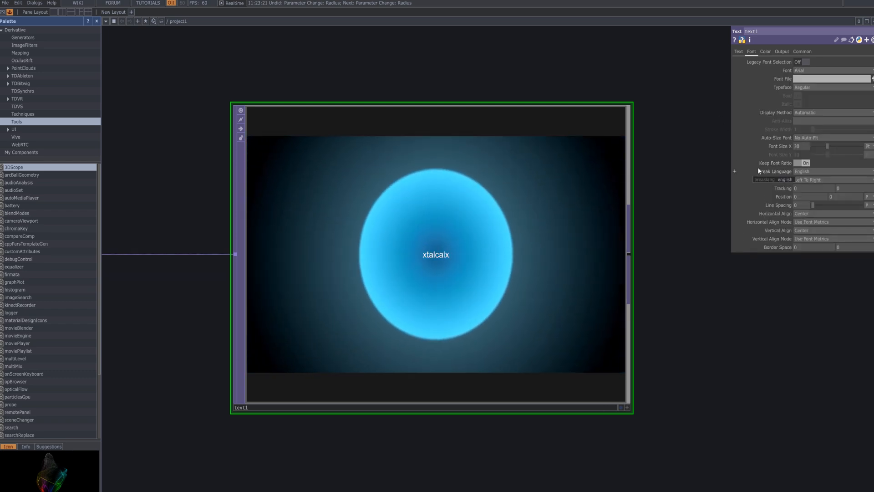
- Set text1's Typeface to Bold, Font Size X to 20.4 and both Border Space values to 18
{"action": "left_click", "coordinate": [805, 87]}
{"action": "left_click", "coordinate": [807, 111]}
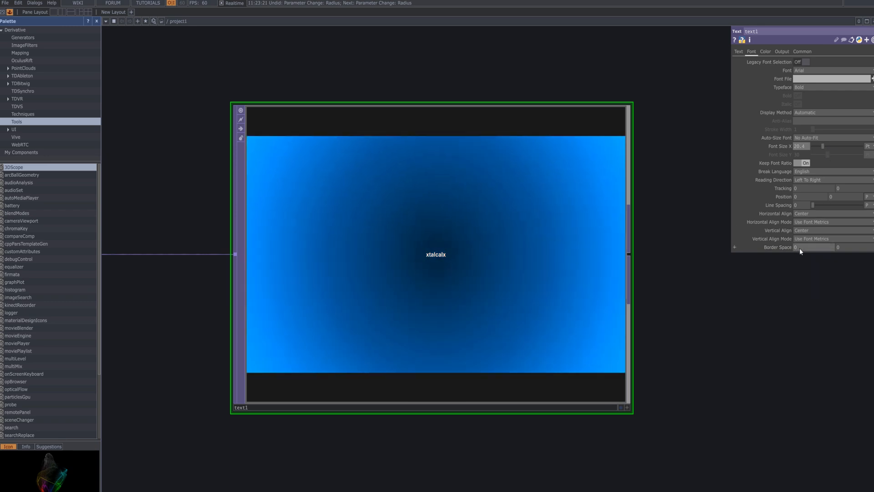
{"action": "left_click_drag", "start_coordinate": [790, 247], "coordinate": [836, 248]}
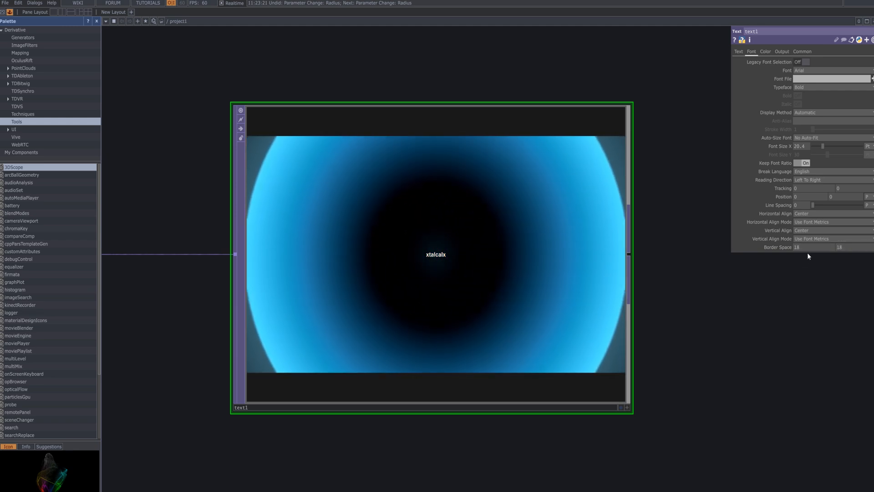
- Set text1's Vertical Align to Top and its Horizontal Align Mode to Use Text Bounding Box
{"action": "left_click", "coordinate": [826, 239]}
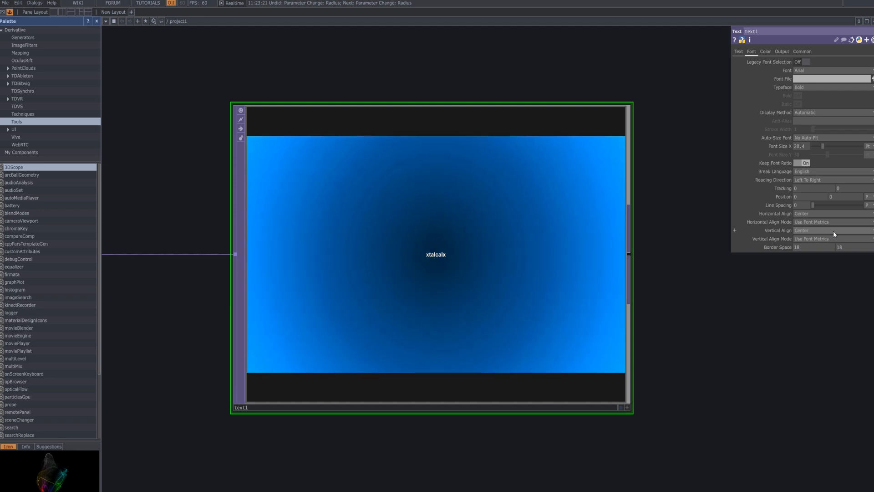
{"action": "left_click", "coordinate": [834, 231]}
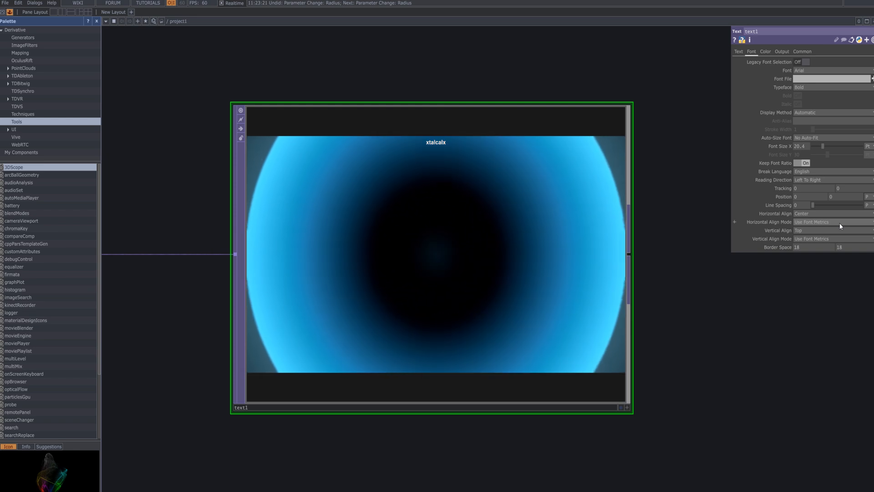
{"action": "left_click", "coordinate": [840, 223]}
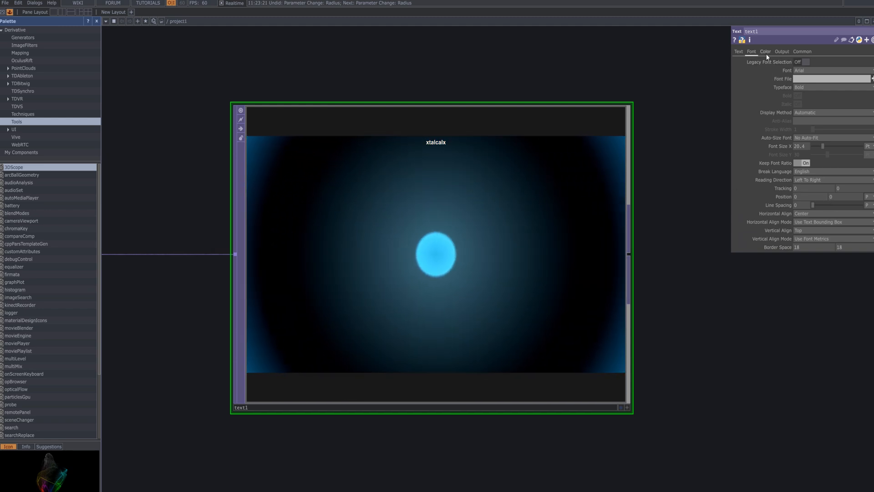
- Darken text1's Font Color to a grey with a Value of about 0.28
{"action": "left_click", "coordinate": [766, 52]}
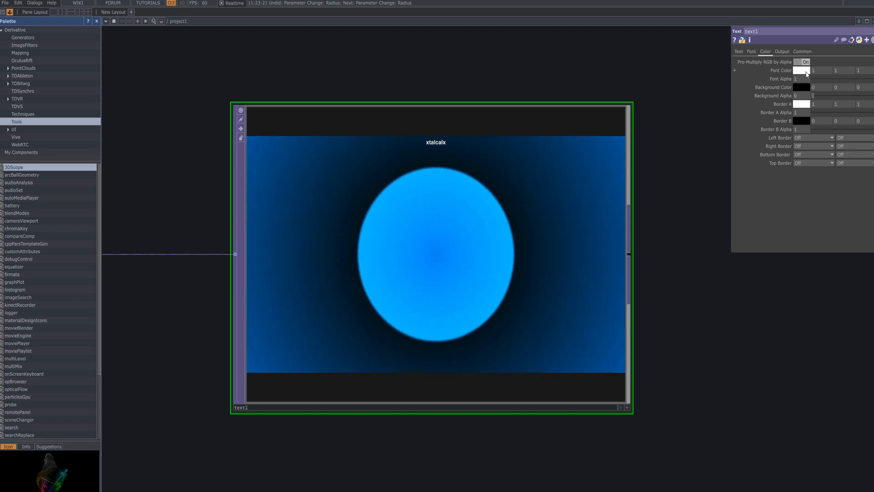
{"action": "left_click", "coordinate": [805, 71]}
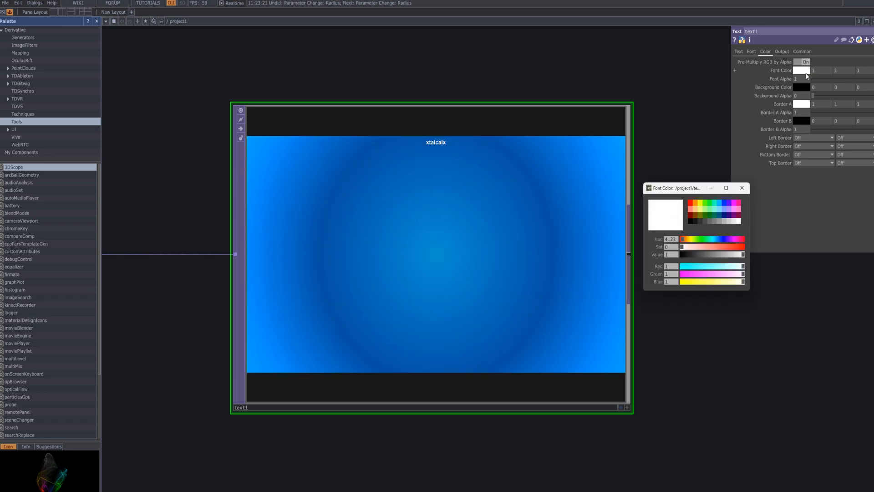
{"action": "left_click_drag", "start_coordinate": [725, 254], "coordinate": [699, 259]}
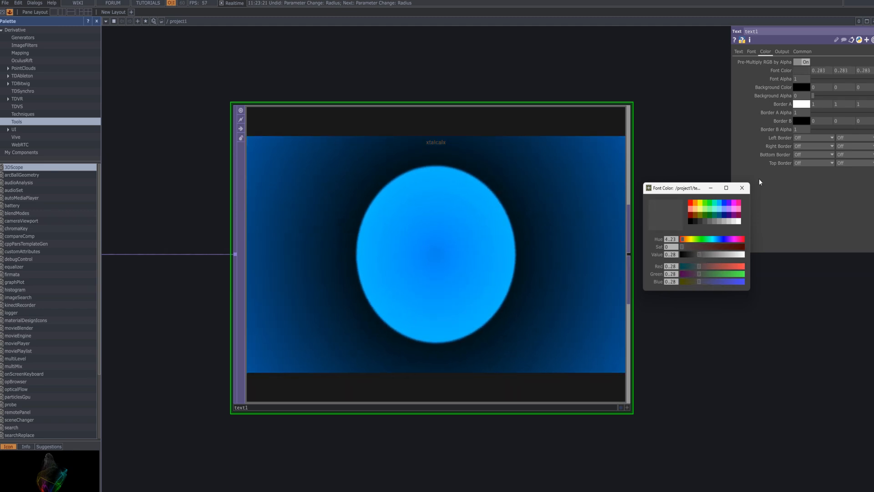
{"action": "left_click", "coordinate": [742, 187]}
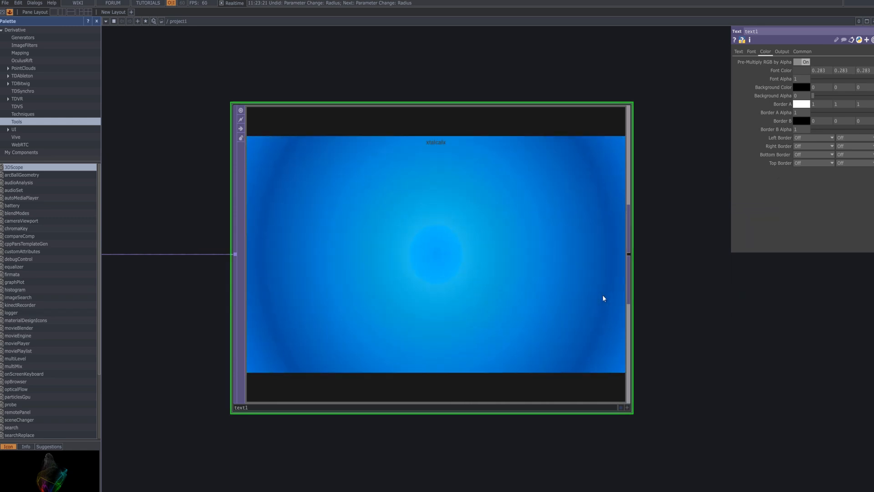
- Add a Null TOP connected to the output of text1 and place it beside the text node
{"action": "scroll", "coordinate": [610, 347], "scroll_direction": "down", "scroll_amount": 3}
{"action": "left_click_drag", "start_coordinate": [681, 370], "coordinate": [498, 239]}
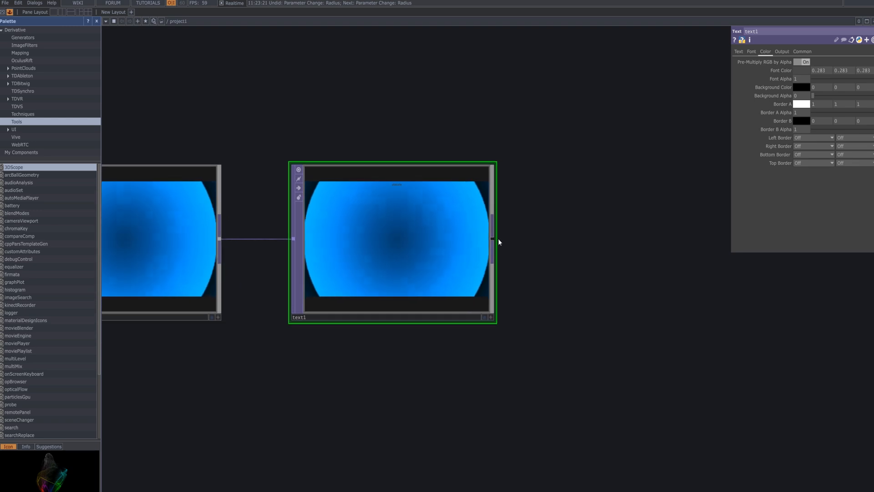
{"action": "right_click", "coordinate": [490, 238]}
{"action": "left_click", "coordinate": [594, 219]}
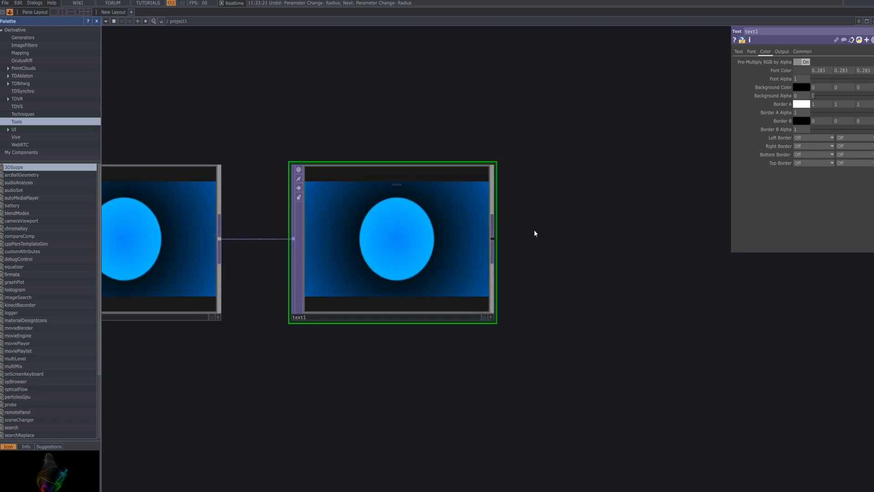
{"action": "right_click", "coordinate": [494, 239]}
{"action": "type", "text": "null"}
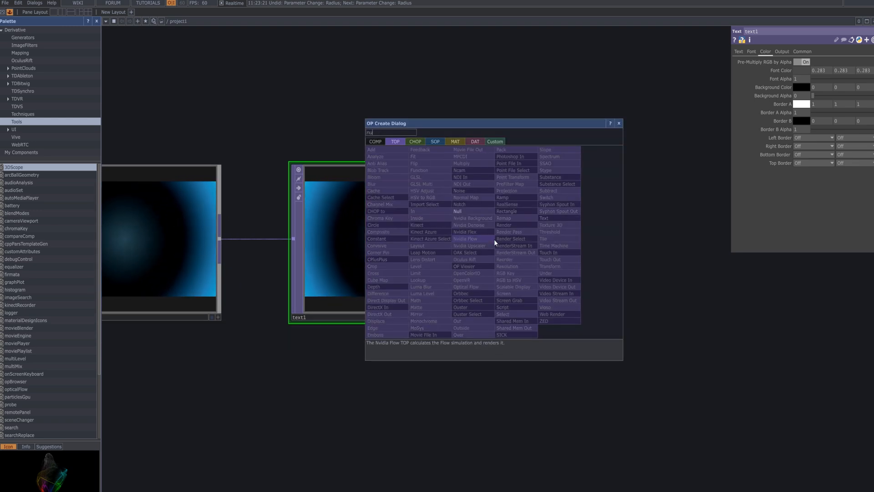
{"action": "left_click", "coordinate": [468, 212]}
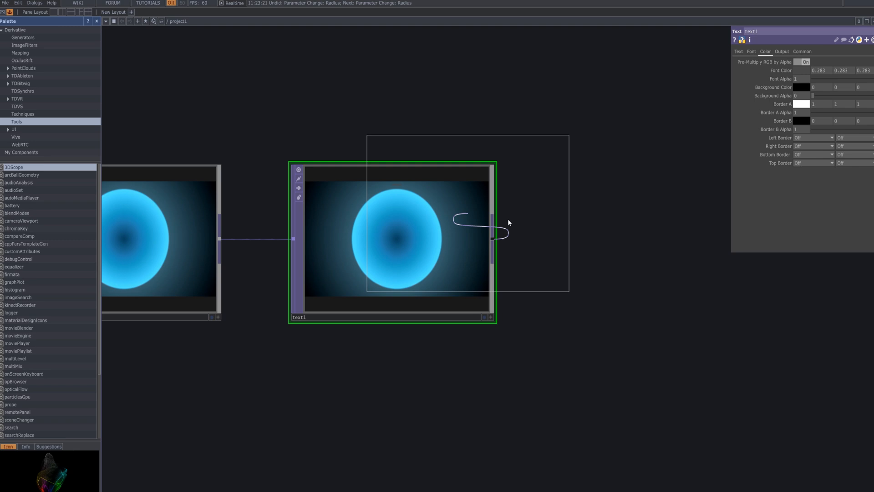
{"action": "left_click", "coordinate": [624, 246]}
- Add a Resolution TOP connected to the output of null1 and turn on its High Quality Resize
{"action": "left_click_drag", "start_coordinate": [629, 352], "coordinate": [414, 355]}
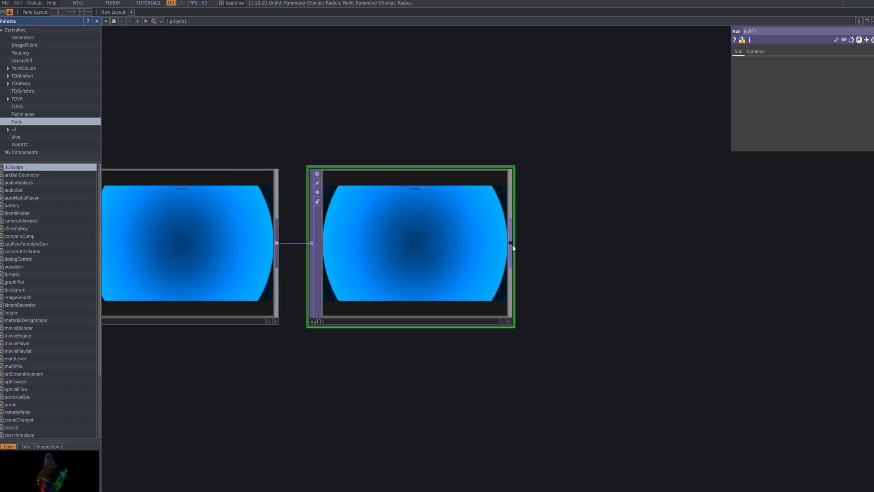
{"action": "right_click", "coordinate": [512, 245]}
{"action": "type", "text": "res"}
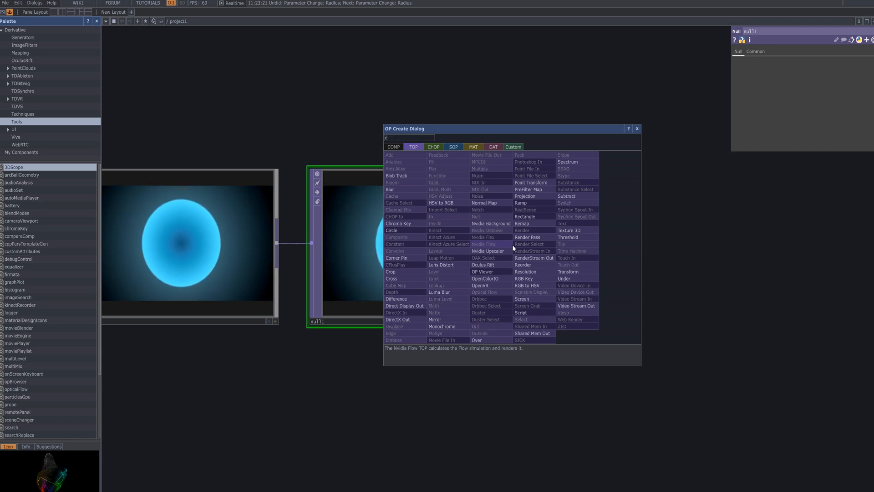
{"action": "left_click", "coordinate": [527, 271]}
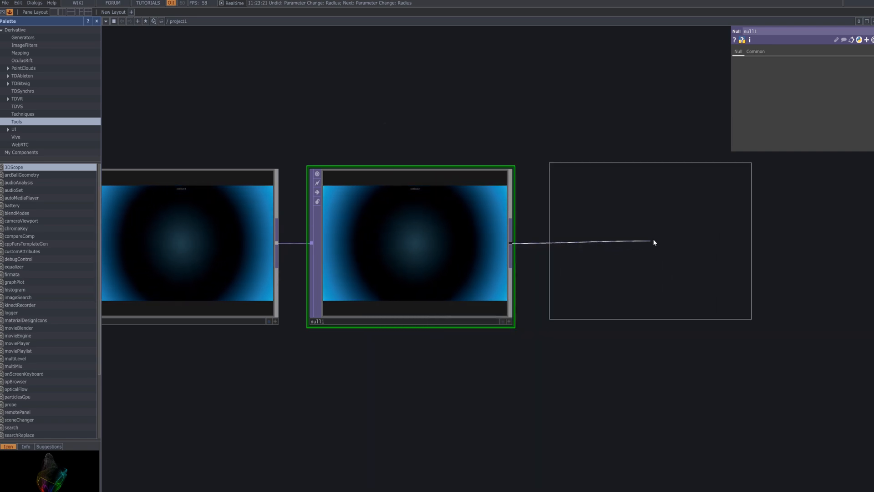
{"action": "left_click", "coordinate": [656, 242]}
{"action": "left_click_drag", "start_coordinate": [802, 290], "coordinate": [675, 313]}
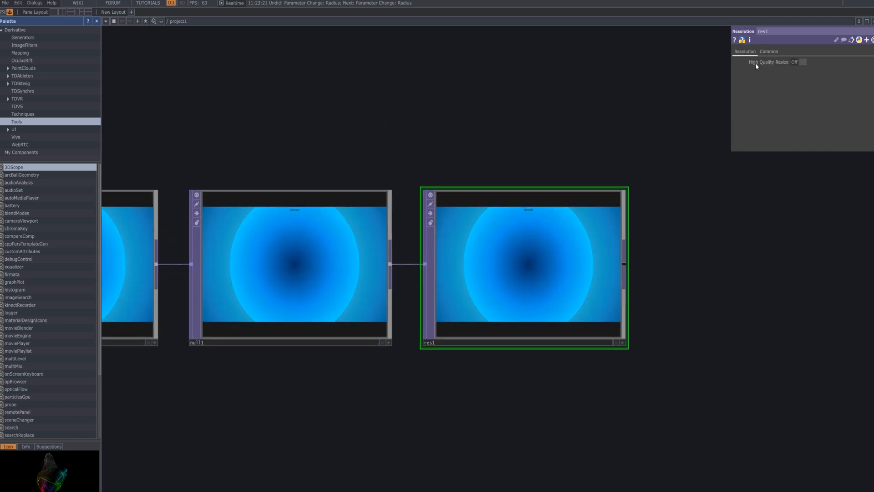
{"action": "left_click", "coordinate": [800, 62]}
- Add an Out TOP connected to the output of res1 and place it beside that node
{"action": "left_click_drag", "start_coordinate": [657, 281], "coordinate": [481, 272]}
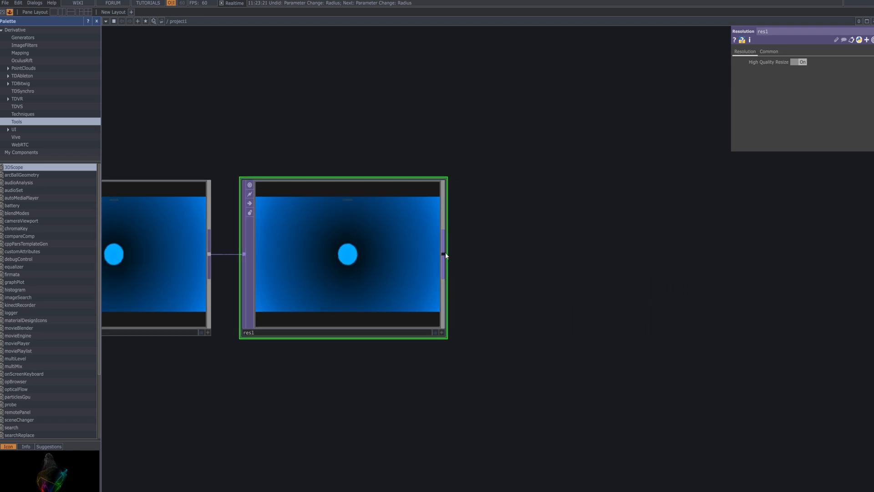
{"action": "key", "text": "Tab"}
{"action": "type", "text": "out"}
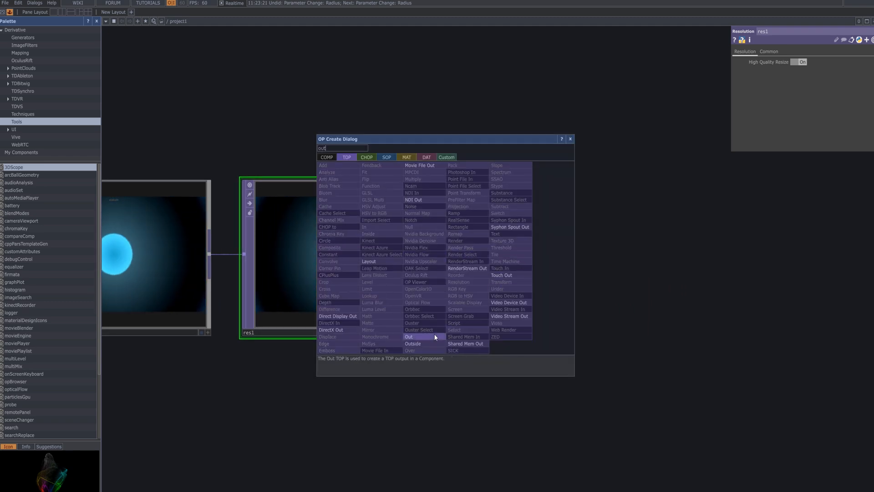
{"action": "left_click", "coordinate": [408, 337]}
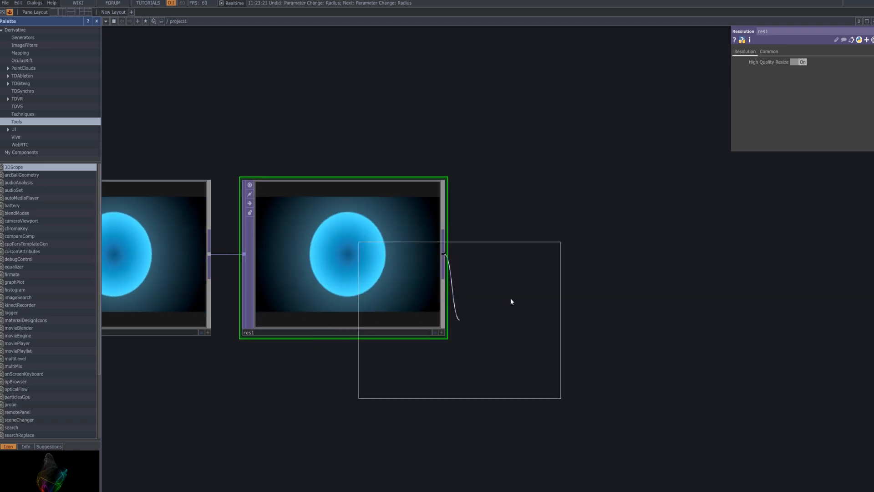
{"action": "left_click", "coordinate": [572, 263]}
- Add a Movie File Out TOP connected to the output of out1 at the end of the chain
{"action": "left_click_drag", "start_coordinate": [708, 251], "coordinate": [517, 256]}
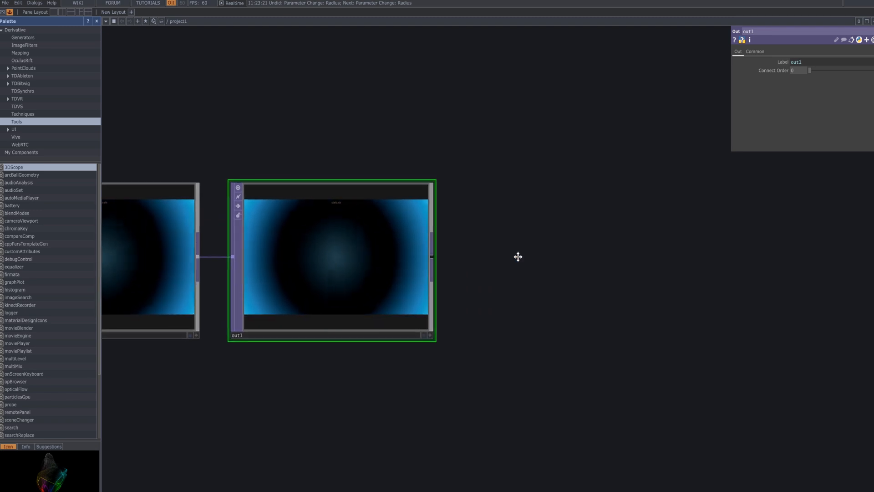
{"action": "right_click", "coordinate": [434, 258]}
{"action": "type", "text": "mo"}
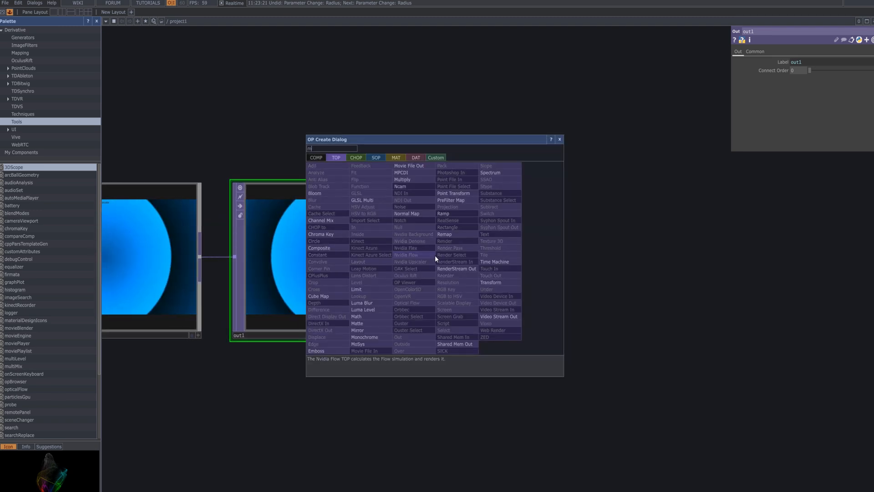
{"action": "left_click", "coordinate": [426, 165]}
{"action": "left_click", "coordinate": [573, 265]}
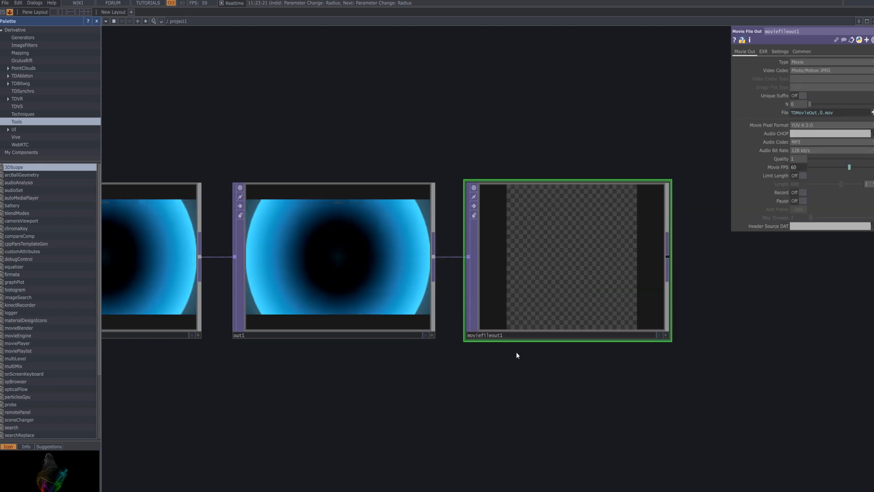
- Duplicate ramp1, ramp2 and ramp3 and place the copies below the originals
{"action": "scroll", "coordinate": [457, 374], "scroll_direction": "down", "scroll_amount": 5}
{"action": "left_click_drag", "start_coordinate": [349, 415], "coordinate": [676, 346]}
{"action": "scroll", "coordinate": [676, 346], "scroll_direction": "down", "scroll_amount": 3}
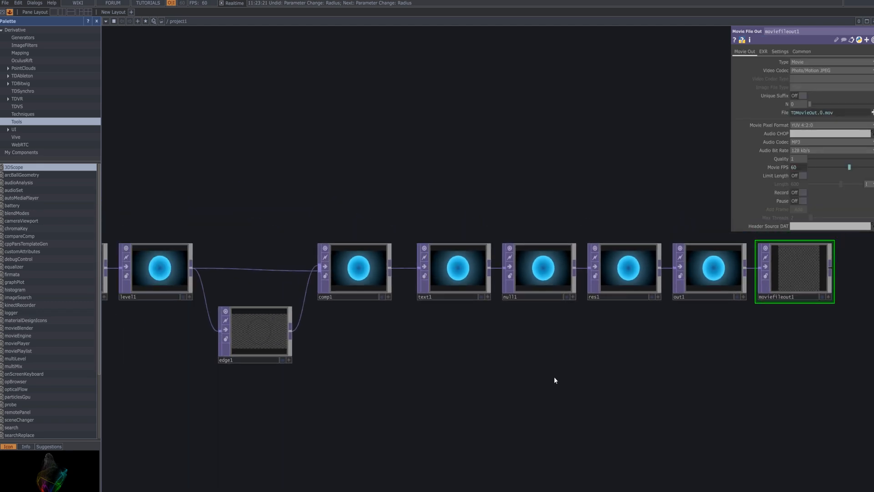
{"action": "left_click_drag", "start_coordinate": [553, 376], "coordinate": [700, 331]}
{"action": "scroll", "coordinate": [700, 332], "scroll_direction": "down", "scroll_amount": 3}
{"action": "left_click_drag", "start_coordinate": [398, 332], "coordinate": [589, 286]}
{"action": "right_click_drag", "start_coordinate": [426, 331], "coordinate": [389, 171]}
{"action": "key", "text": "ctrl+c"}
{"action": "key", "text": "ctrl+v"}
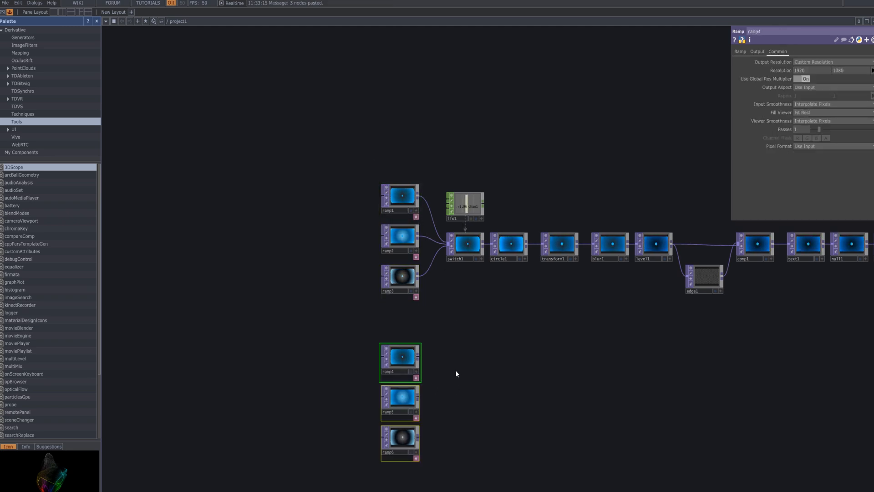
- Duplicate lfo1 and switch1 together and move the copies down beside the duplicated ramps
{"action": "left_click_drag", "start_coordinate": [449, 329], "coordinate": [418, 258]}
{"action": "right_click_drag", "start_coordinate": [449, 213], "coordinate": [415, 119]}
{"action": "key", "text": "ctrl+c"}
{"action": "key", "text": "ctrl+v"}
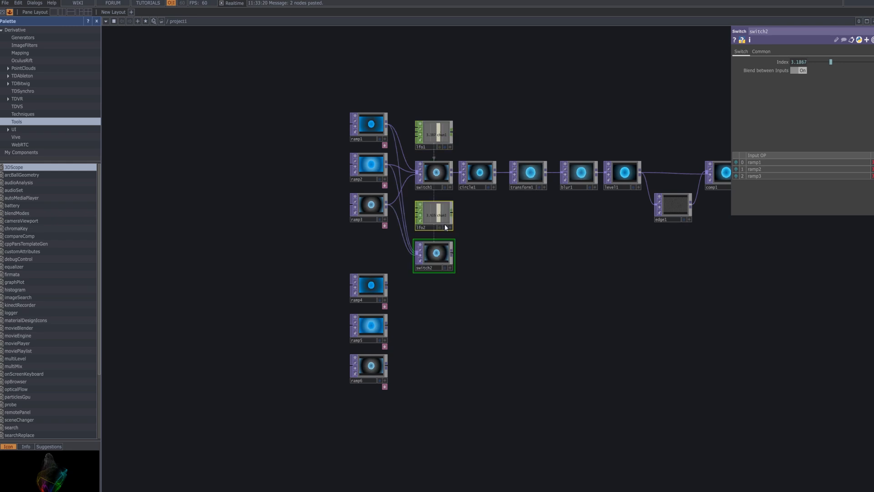
{"action": "left_click_drag", "start_coordinate": [445, 223], "coordinate": [453, 298]}
- Disconnect the three original ramps from switch2 and wire ramp4, ramp5 and ramp6 into it instead
{"action": "right_click_drag", "start_coordinate": [325, 256], "coordinate": [326, 262]}
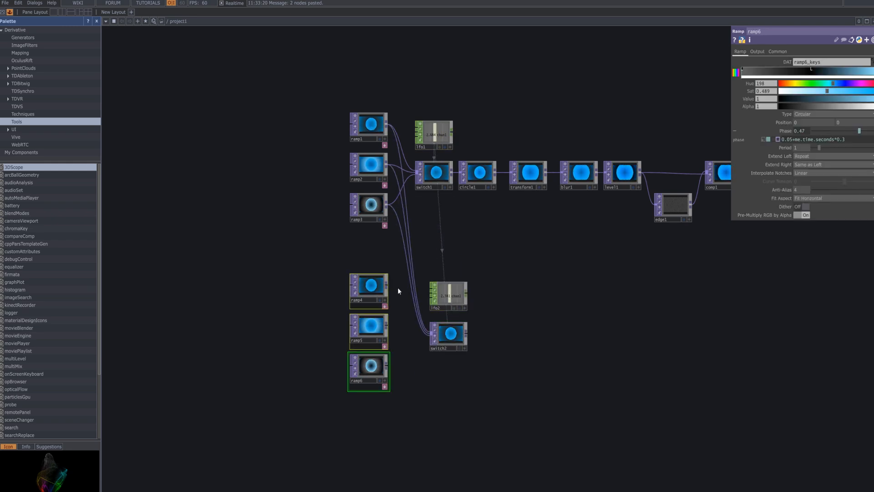
{"action": "left_click_drag", "start_coordinate": [386, 286], "coordinate": [401, 317]}
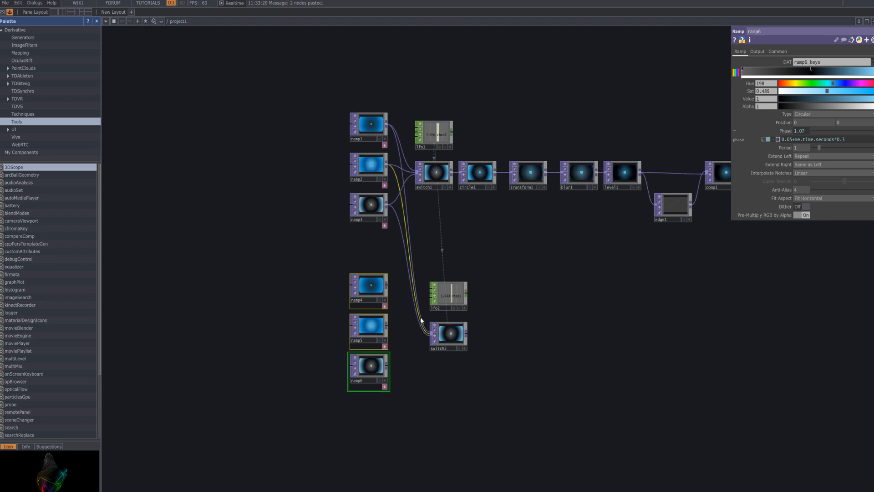
{"action": "left_click", "coordinate": [417, 331]}
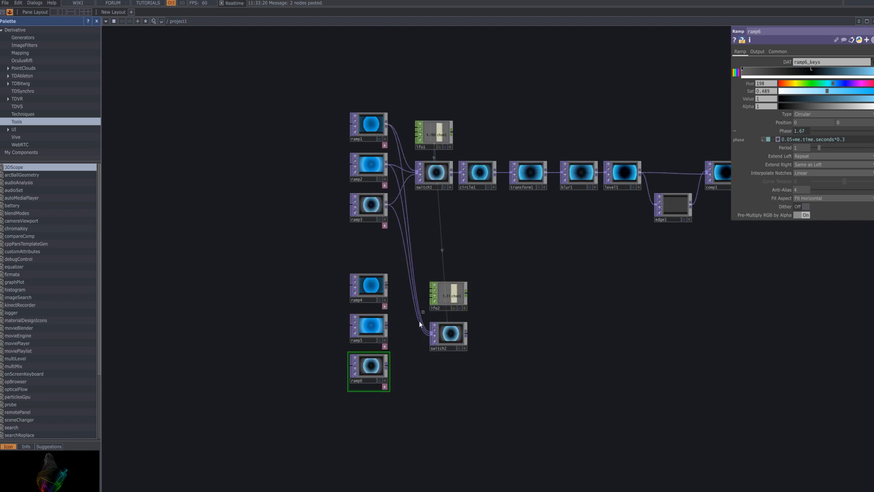
{"action": "right_click", "coordinate": [427, 320]}
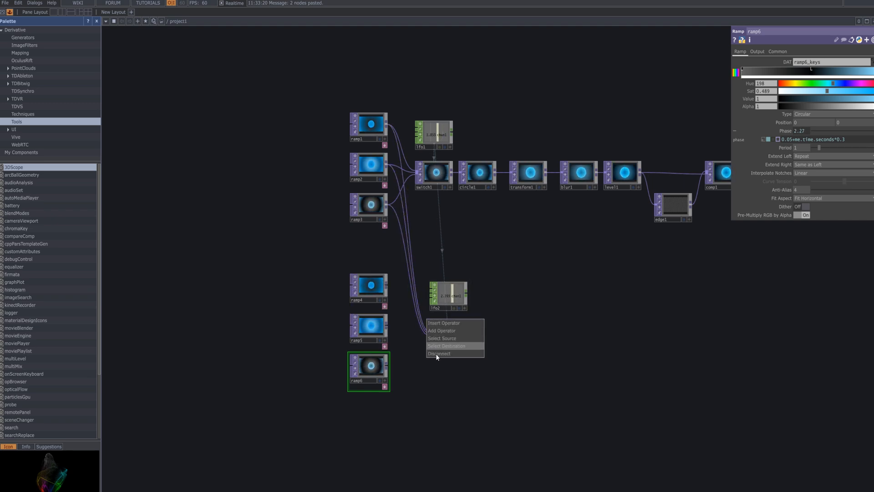
{"action": "right_click", "coordinate": [426, 333]}
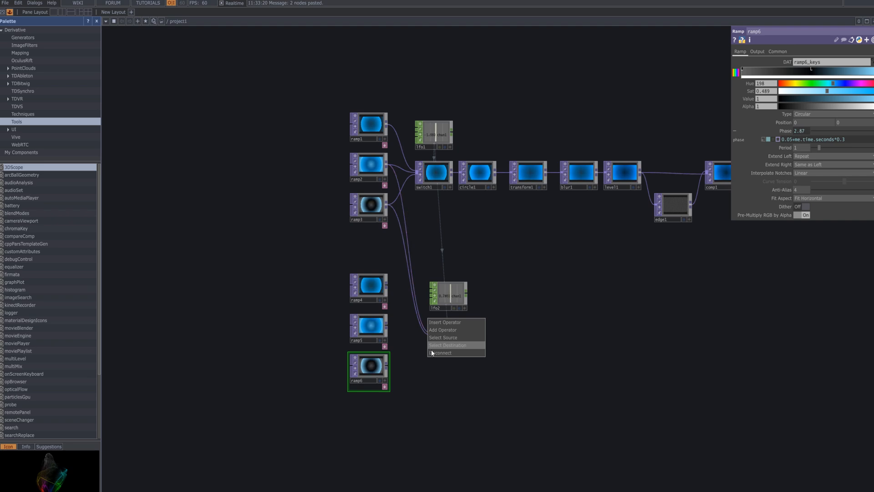
{"action": "left_click", "coordinate": [432, 353]}
{"action": "right_click", "coordinate": [426, 331]}
{"action": "left_click", "coordinate": [436, 356]}
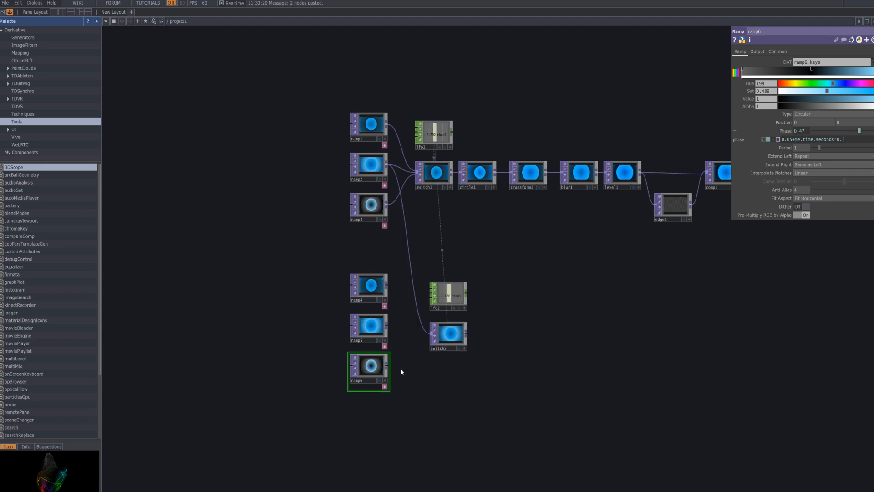
{"action": "right_click", "coordinate": [425, 330]}
{"action": "left_click", "coordinate": [428, 354]}
{"action": "right_click_drag", "start_coordinate": [405, 401], "coordinate": [345, 257]}
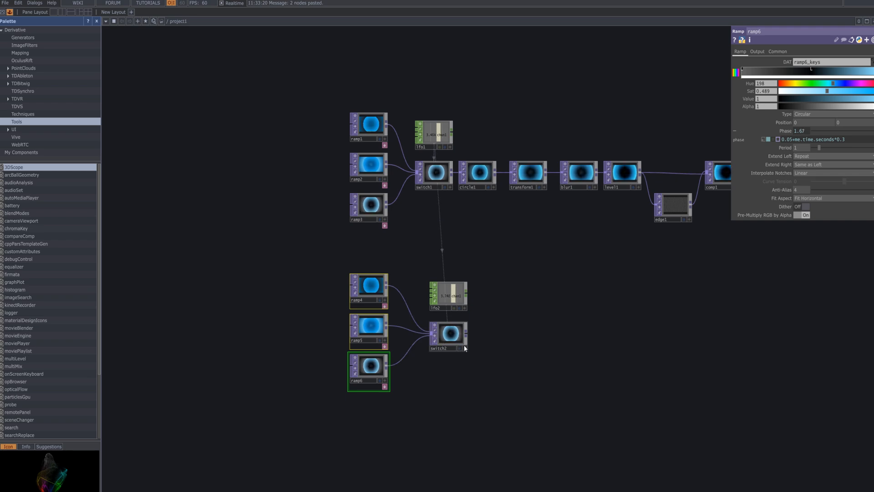
- Delete lfo2 and align switch2 directly below switch1, beside the duplicated ramps
{"action": "left_click_drag", "start_coordinate": [500, 342], "coordinate": [495, 341]}
{"action": "mouse_move", "coordinate": [438, 295]}
{"action": "left_mouse_down"}
{"action": "mouse_move", "coordinate": [430, 255]}
{"action": "mouse_move", "coordinate": [444, 282]}
{"action": "left_mouse_up"}
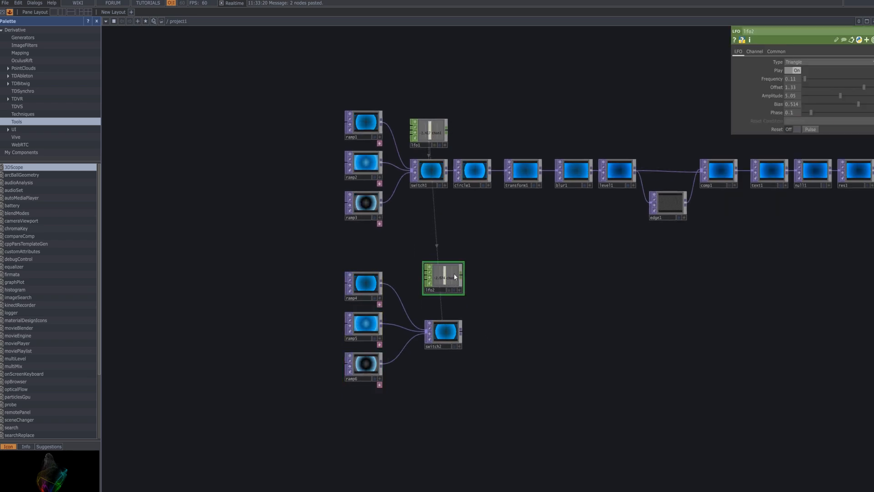
{"action": "key", "text": "Delete"}
{"action": "left_click_drag", "start_coordinate": [443, 322], "coordinate": [428, 306]}
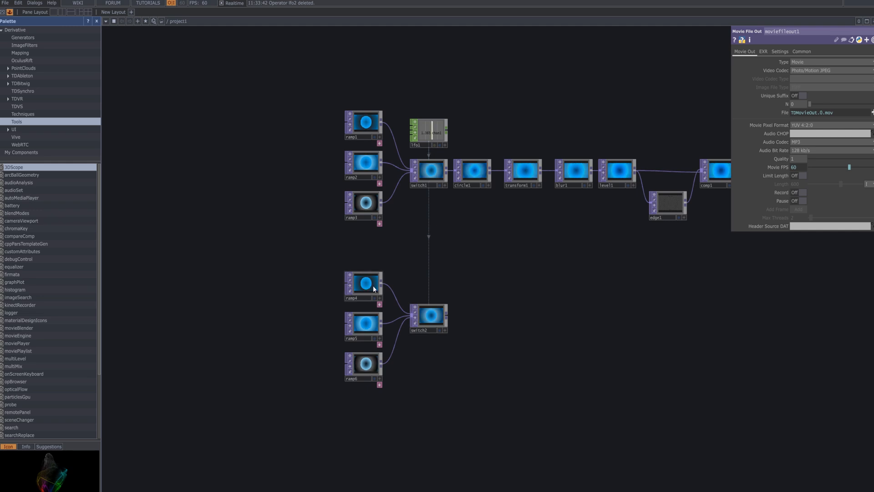
- Recolour the middle gradient key of ramp4 to soft yellow with hue 52 and value 1
{"action": "left_click", "coordinate": [374, 289]}
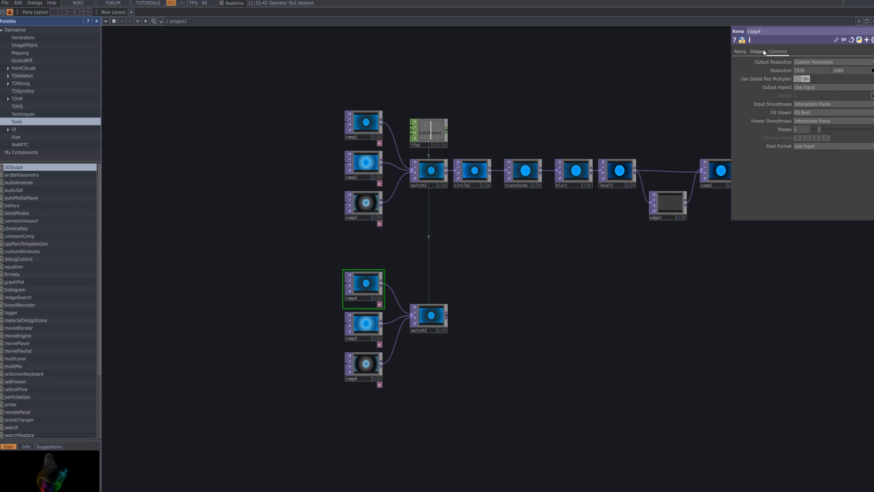
{"action": "left_click", "coordinate": [740, 51]}
{"action": "left_click", "coordinate": [811, 71]}
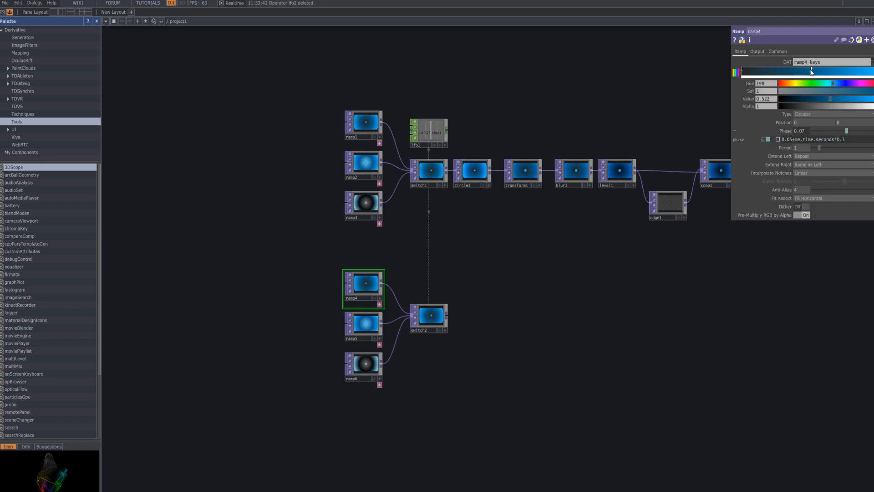
{"action": "scroll", "coordinate": [455, 326], "scroll_direction": "up", "scroll_amount": 5}
{"action": "left_click_drag", "start_coordinate": [455, 325], "coordinate": [663, 263]}
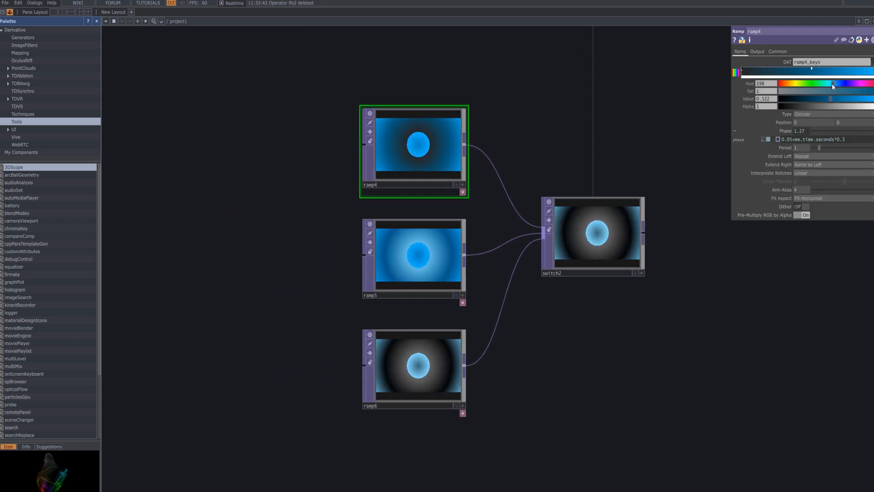
{"action": "left_click_drag", "start_coordinate": [831, 85], "coordinate": [873, 98]}
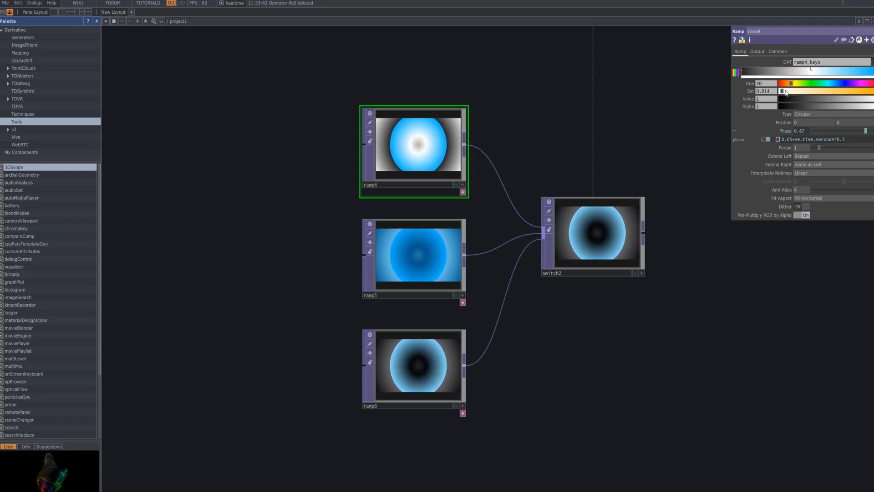
{"action": "left_click_drag", "start_coordinate": [782, 91], "coordinate": [835, 91]}
{"action": "left_click_drag", "start_coordinate": [785, 83], "coordinate": [794, 84]}
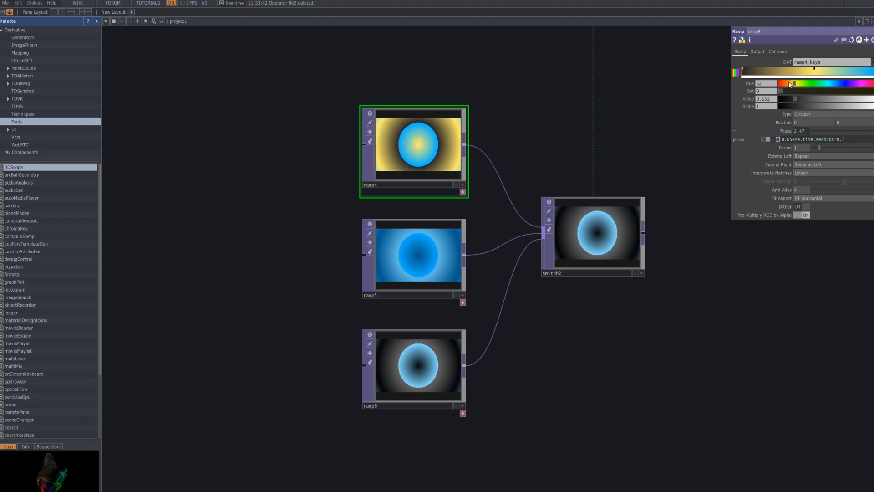
- Brighten ramp4's first gradient key and recolour its outer keys to orange-red with hue 8
{"action": "left_click", "coordinate": [742, 70]}
{"action": "left_click_drag", "start_coordinate": [795, 99], "coordinate": [845, 94]}
{"action": "left_click", "coordinate": [873, 70]}
{"action": "left_click", "coordinate": [783, 84]}
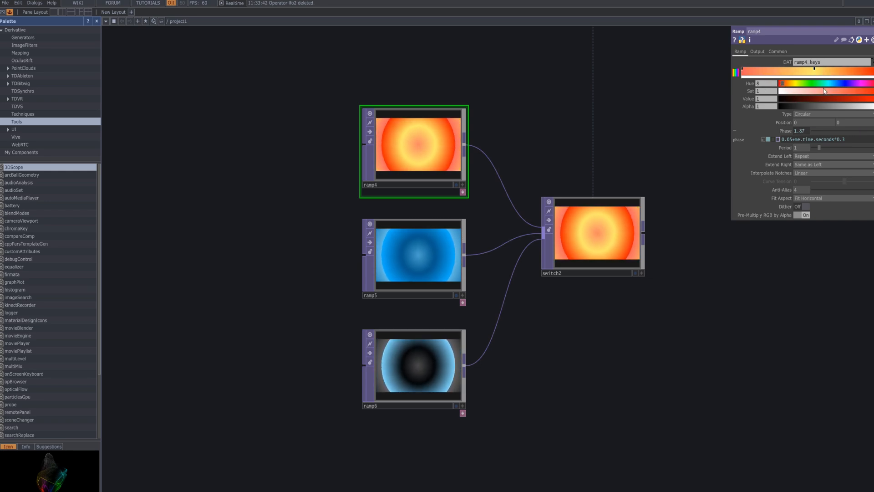
{"action": "left_click", "coordinate": [845, 91]}
- Desaturate the first and last gradient keys of ramp5 to near-white
{"action": "left_click", "coordinate": [458, 262]}
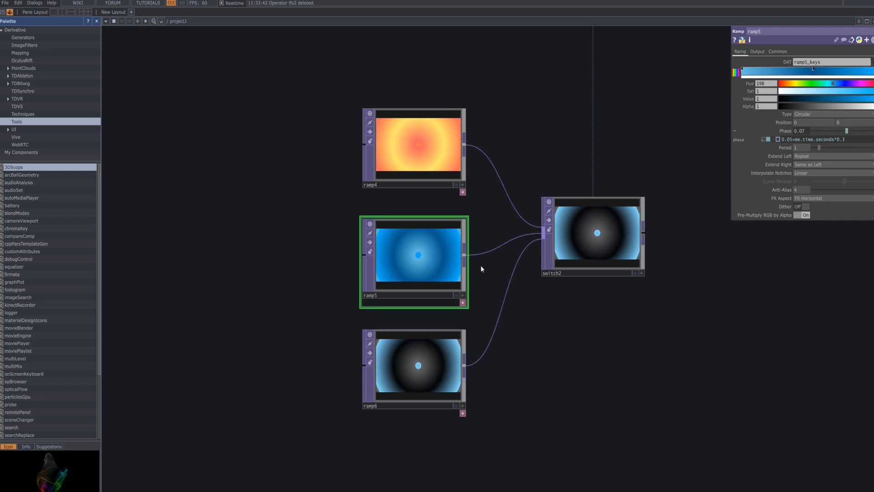
{"action": "left_click", "coordinate": [742, 69]}
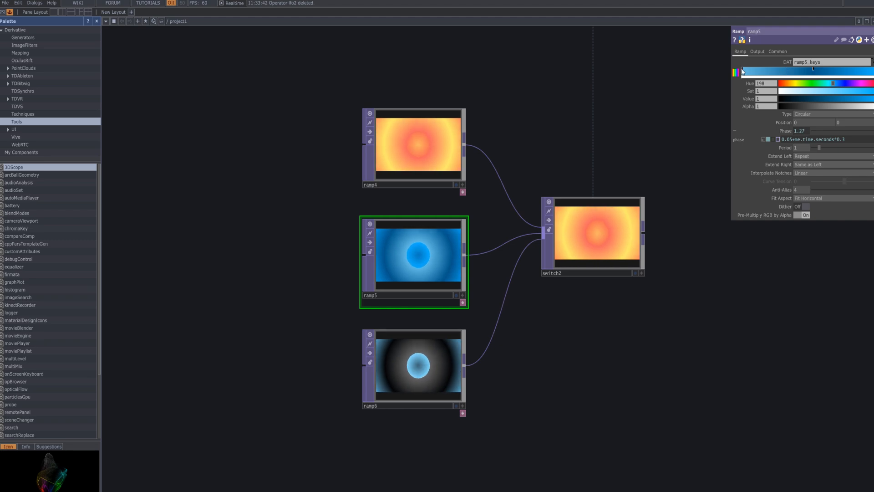
{"action": "left_click_drag", "start_coordinate": [820, 91], "coordinate": [779, 92]}
{"action": "left_click", "coordinate": [873, 69]}
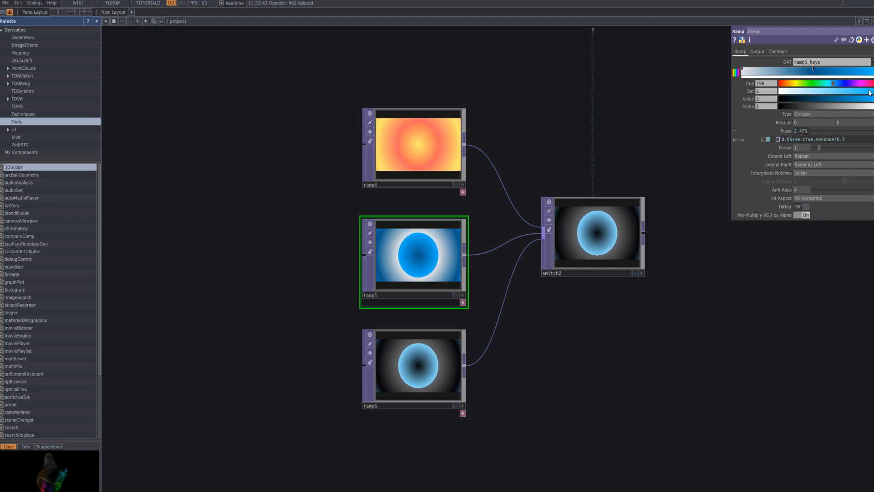
{"action": "left_click_drag", "start_coordinate": [848, 92], "coordinate": [724, 93]}
- Recolour ramp5's middle gradient key to salmon red and tint its end key pale pink with hue 0 and saturation 0.119
{"action": "left_click", "coordinate": [813, 69]}
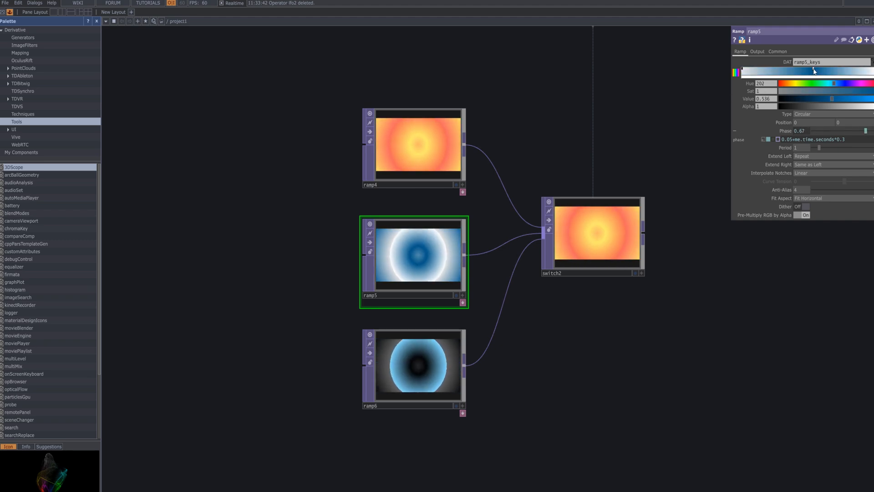
{"action": "left_click_drag", "start_coordinate": [814, 84], "coordinate": [778, 92]}
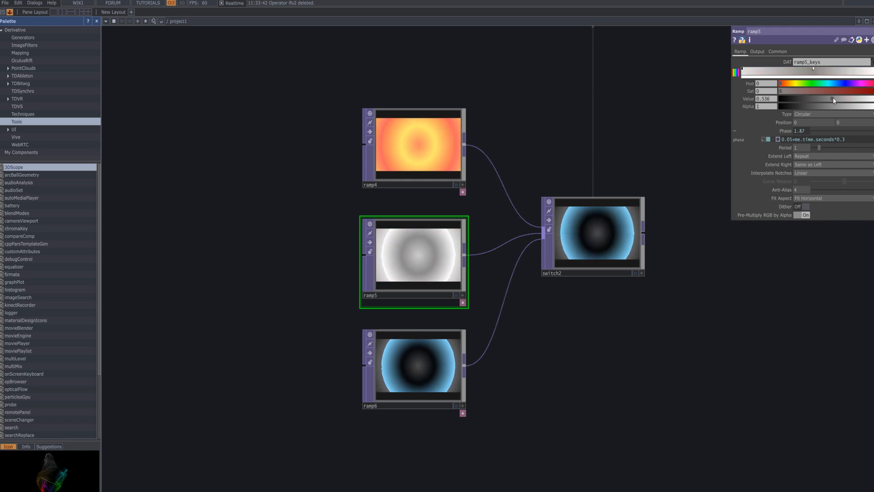
{"action": "left_click_drag", "start_coordinate": [833, 98], "coordinate": [873, 98]}
{"action": "mouse_move", "coordinate": [787, 91]}
{"action": "left_mouse_down"}
{"action": "mouse_move", "coordinate": [842, 94]}
{"action": "mouse_move", "coordinate": [782, 93]}
{"action": "left_mouse_up"}
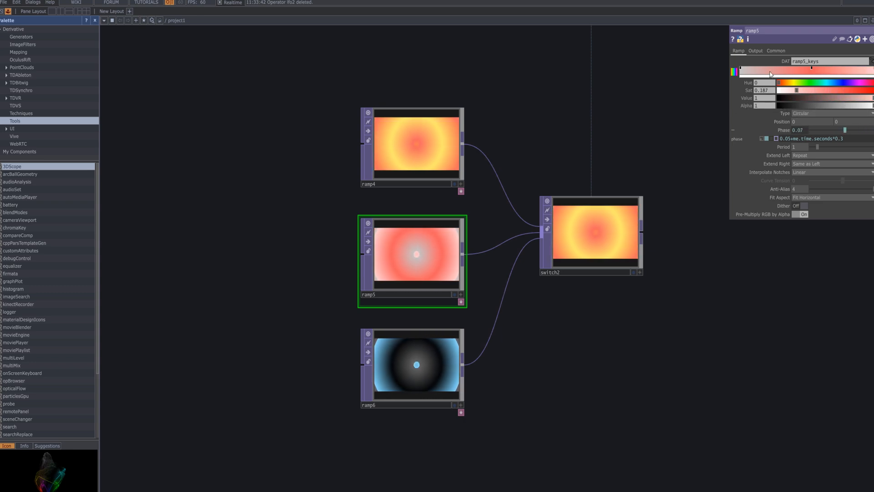
{"action": "mouse_move", "coordinate": [873, 98]}
{"action": "left_mouse_down"}
{"action": "mouse_move", "coordinate": [832, 103]}
{"action": "mouse_move", "coordinate": [849, 96]}
{"action": "mouse_move", "coordinate": [856, 106]}
{"action": "left_mouse_up"}
{"action": "left_click", "coordinate": [813, 71]}
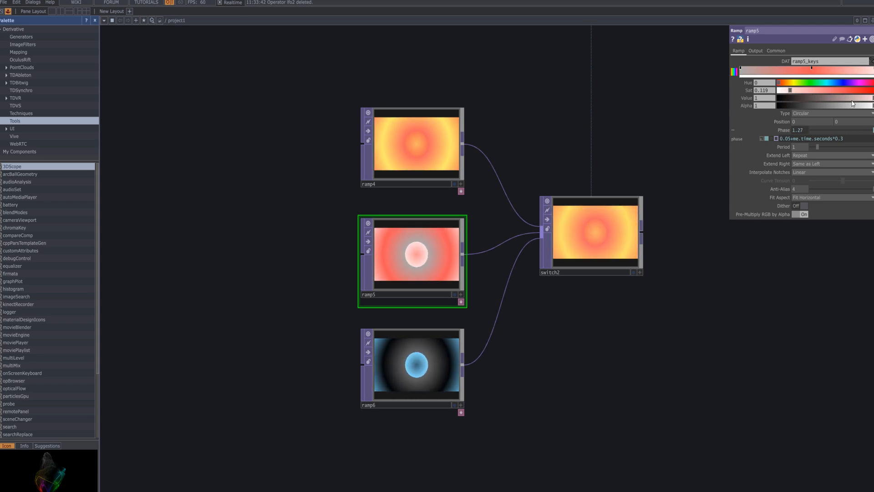
- Recolour ramp6's gradient keys from blue and black to white and very pale pink
{"action": "left_click", "coordinate": [449, 351]}
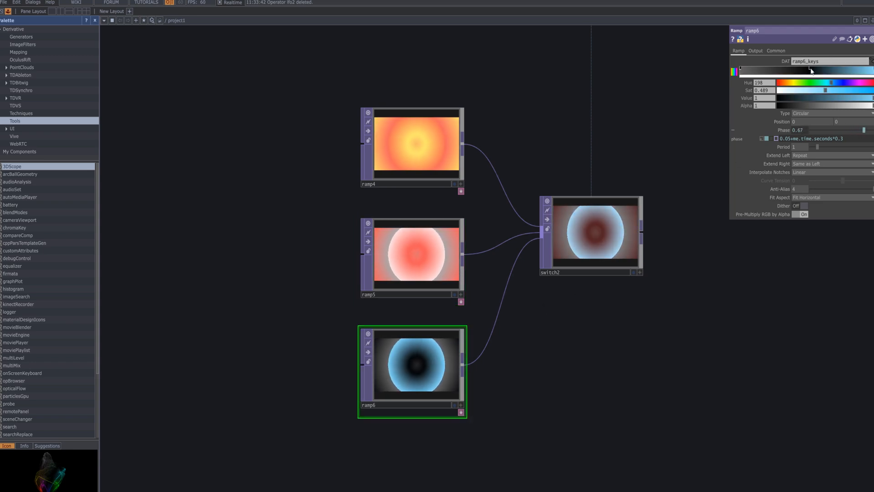
{"action": "left_click_drag", "start_coordinate": [842, 98], "coordinate": [873, 98]}
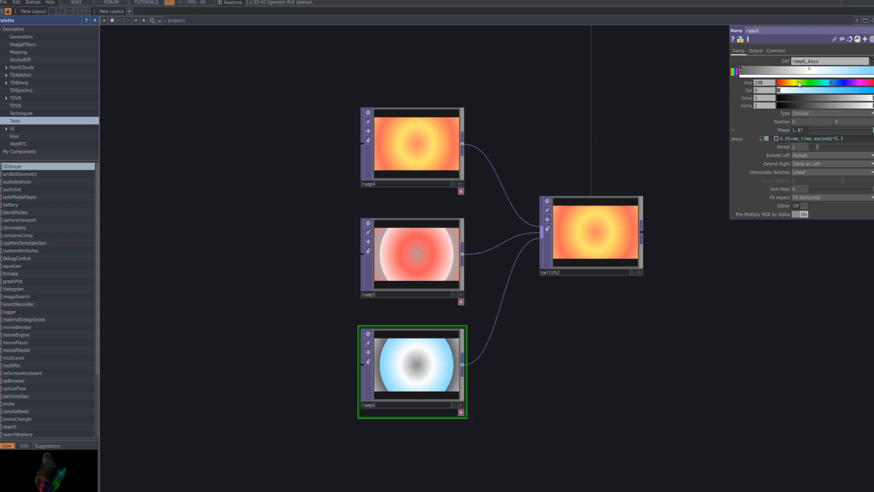
{"action": "left_click_drag", "start_coordinate": [778, 91], "coordinate": [810, 94]}
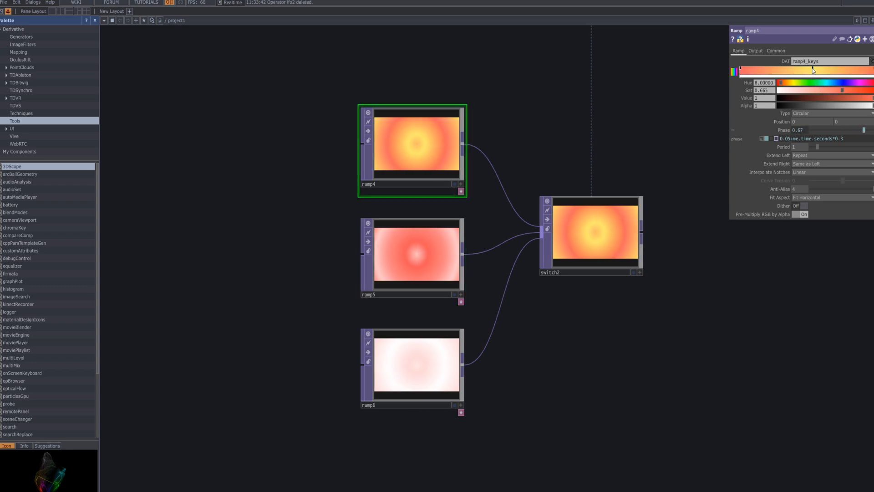
- Set ramp4's middle key saturation to 0.435 and add a pale yellow key to ramp5 with hue 71 and saturation 0.219
{"action": "left_click_drag", "start_coordinate": [810, 93], "coordinate": [831, 90]}
{"action": "left_click", "coordinate": [433, 269]}
{"action": "left_click_drag", "start_coordinate": [782, 69], "coordinate": [758, 69]}
{"action": "mouse_move", "coordinate": [798, 90]}
{"action": "left_mouse_down"}
{"action": "mouse_move", "coordinate": [778, 91]}
{"action": "mouse_move", "coordinate": [800, 90]}
{"action": "left_mouse_up"}
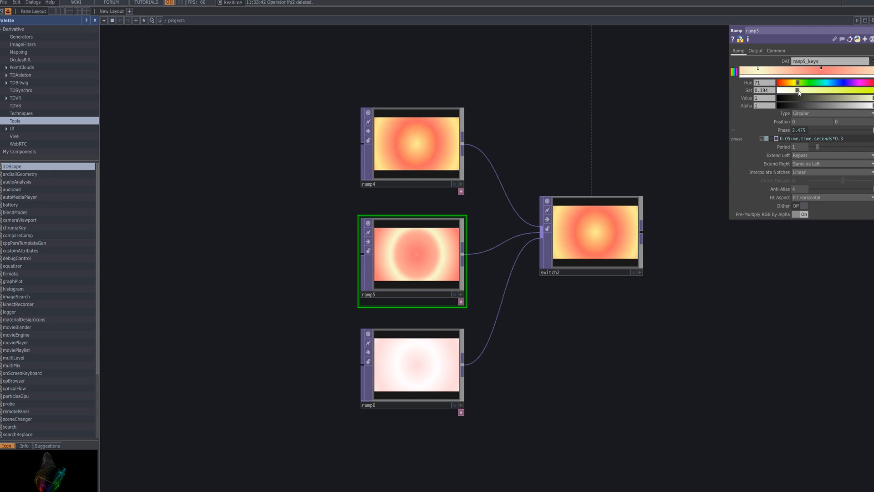
- Add a pale green key with hue 105 and saturation 0.047 to ramp6 and shift its white first key inward
{"action": "left_click", "coordinate": [425, 376]}
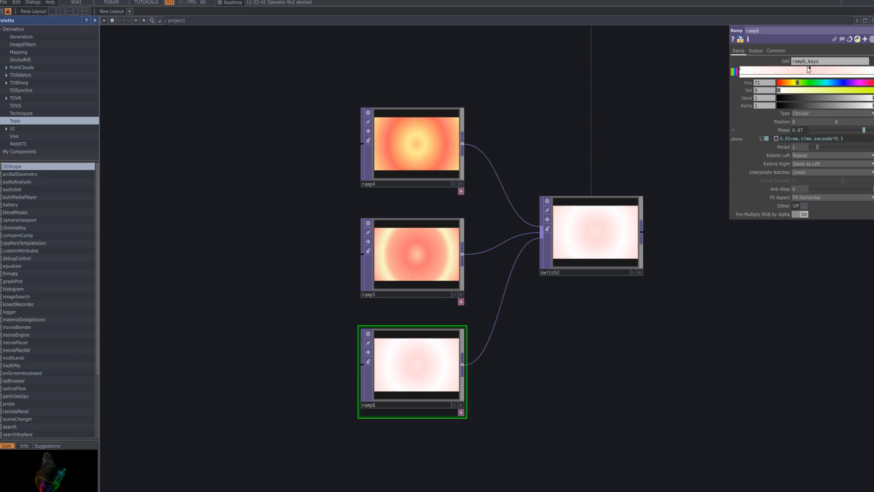
{"action": "left_click_drag", "start_coordinate": [829, 91], "coordinate": [779, 94]}
{"action": "left_click", "coordinate": [776, 70]}
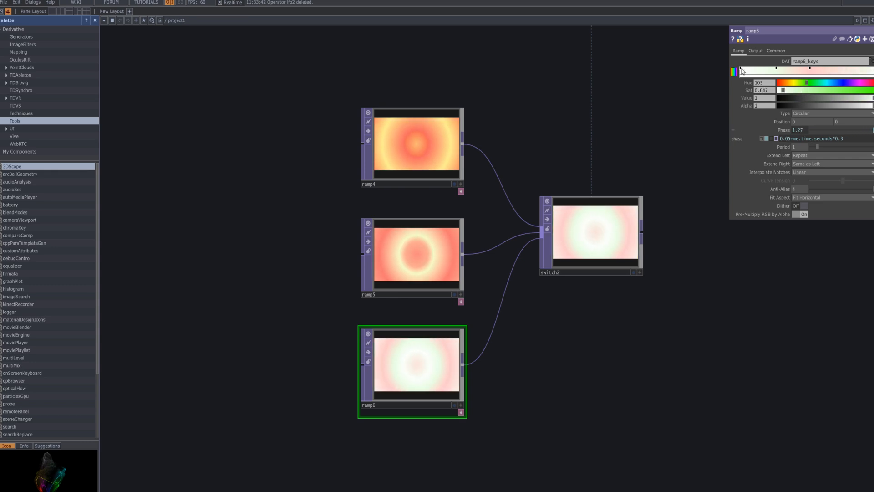
{"action": "left_click_drag", "start_coordinate": [741, 72], "coordinate": [770, 78]}
{"action": "left_click", "coordinate": [591, 235]}
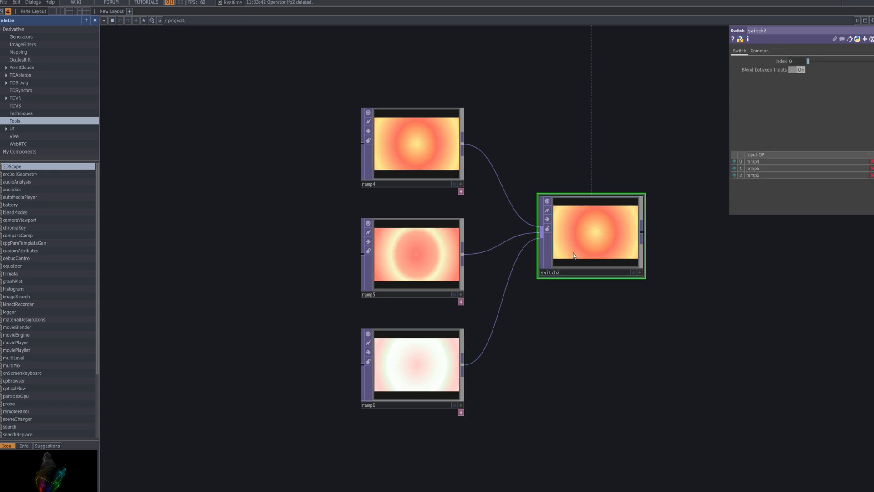
- Change the phase expression of ramp4 to 0.05+me.time.seconds*0.8
{"action": "left_click", "coordinate": [415, 146]}
{"action": "left_click", "coordinate": [841, 141]}
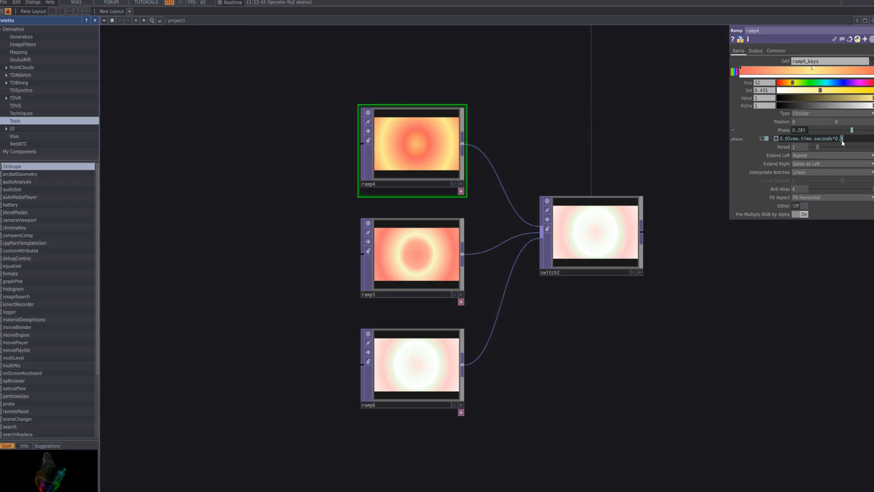
{"action": "key", "text": "BackSpace"}
{"action": "type", "text": "8"}
{"action": "key", "text": "Return"}
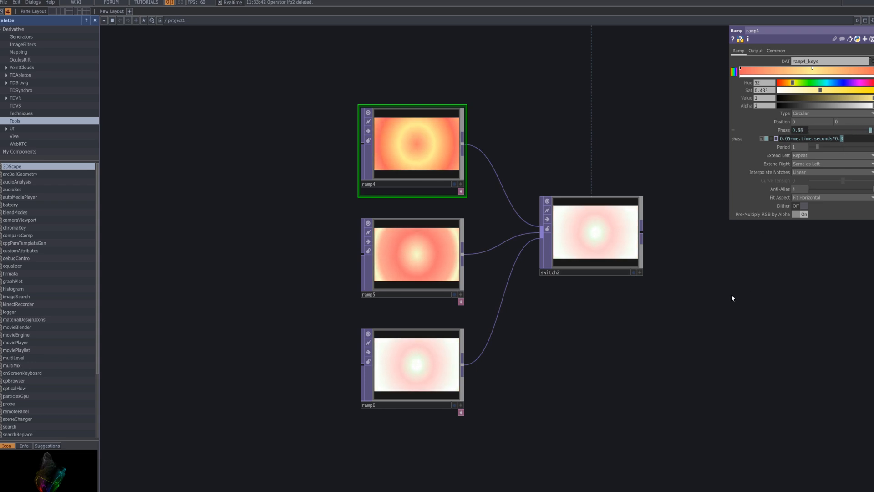
- Change the phase expressions of ramp5 and ramp6 to 0.05+me.time.seconds*0.8
{"action": "left_click", "coordinate": [445, 268]}
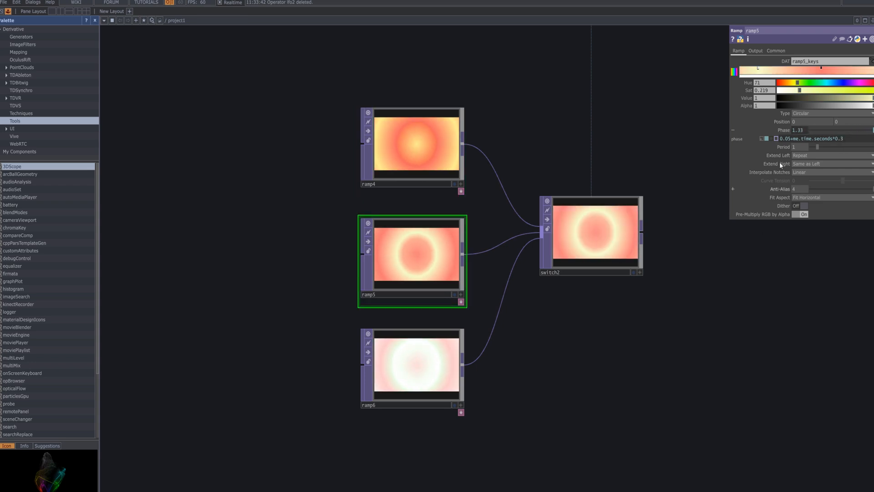
{"action": "left_click", "coordinate": [427, 362]}
{"action": "left_click", "coordinate": [842, 139]}
{"action": "key", "text": "BackSpace"}
{"action": "type", "text": "8"}
{"action": "key", "text": "Return"}
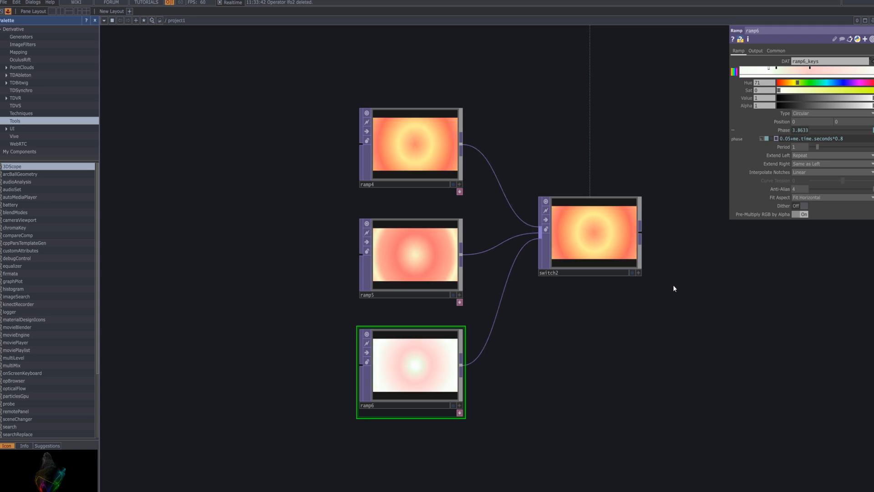
- Examine the blended animation of the recoloured ramps in switch2 up close and within the network
{"action": "scroll", "coordinate": [673, 285], "scroll_direction": "down", "scroll_amount": 4}
{"action": "scroll", "coordinate": [701, 285], "scroll_direction": "down", "scroll_amount": 3}
{"action": "left_click_drag", "start_coordinate": [702, 284], "coordinate": [528, 336]}
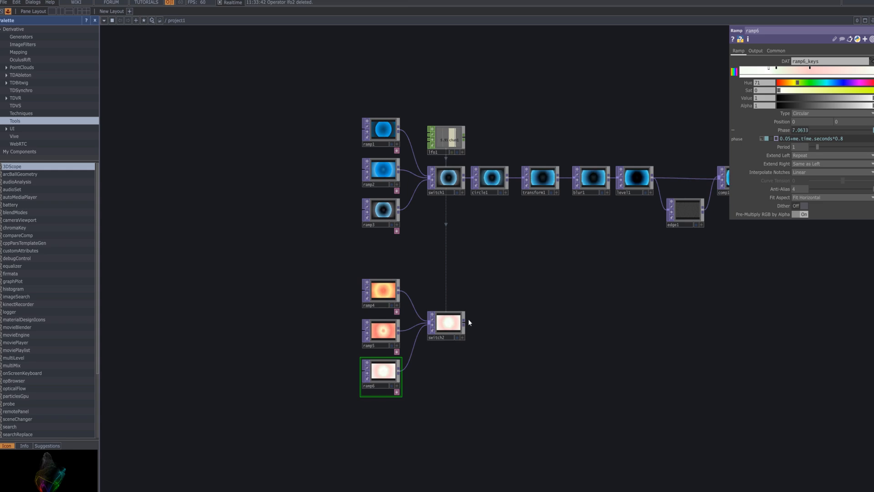
{"action": "scroll", "coordinate": [495, 351], "scroll_direction": "up", "scroll_amount": 5}
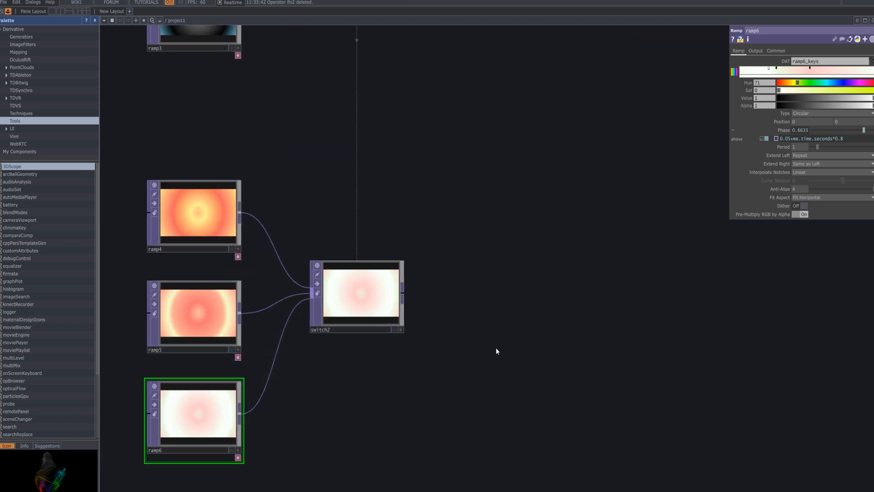
{"action": "scroll", "coordinate": [570, 326], "scroll_direction": "up", "scroll_amount": 5}
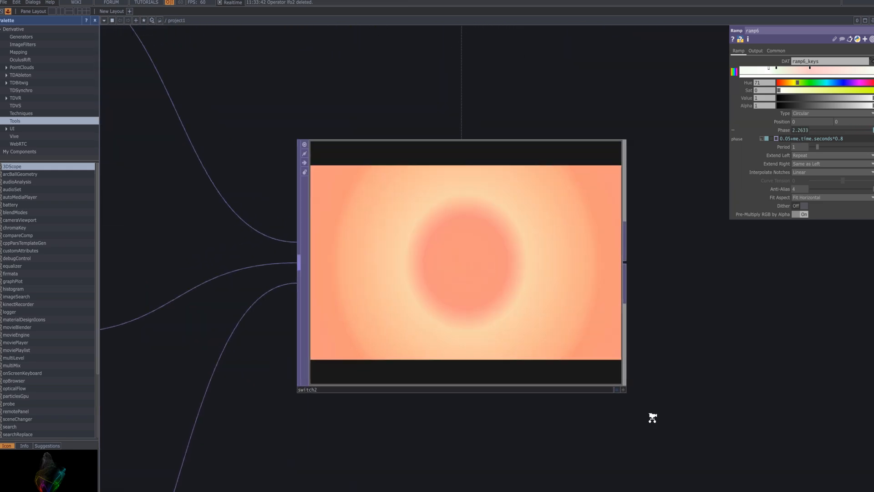
{"action": "left_click_drag", "start_coordinate": [727, 383], "coordinate": [727, 378]}
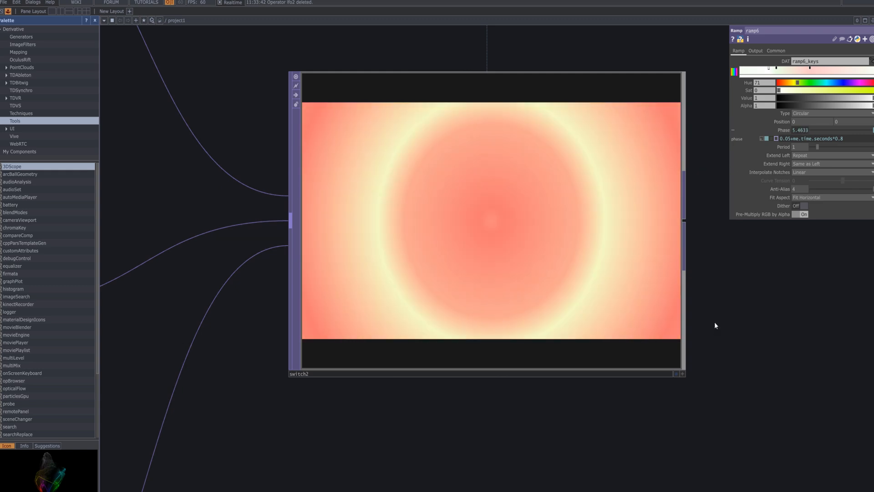
{"action": "scroll", "coordinate": [715, 322], "scroll_direction": "down", "scroll_amount": 6}
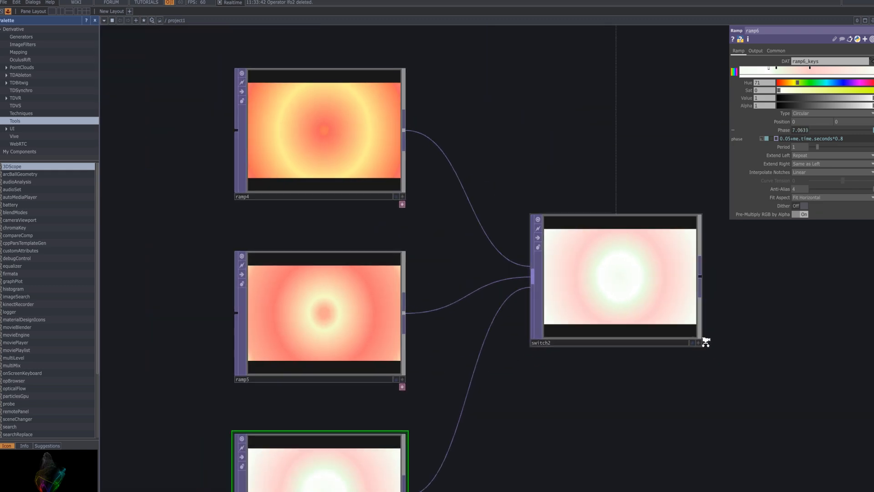
{"action": "left_click_drag", "start_coordinate": [554, 359], "coordinate": [280, 312]}
{"action": "scroll", "coordinate": [443, 349], "scroll_direction": "up", "scroll_amount": 3}
{"action": "scroll", "coordinate": [526, 335], "scroll_direction": "down", "scroll_amount": 3}
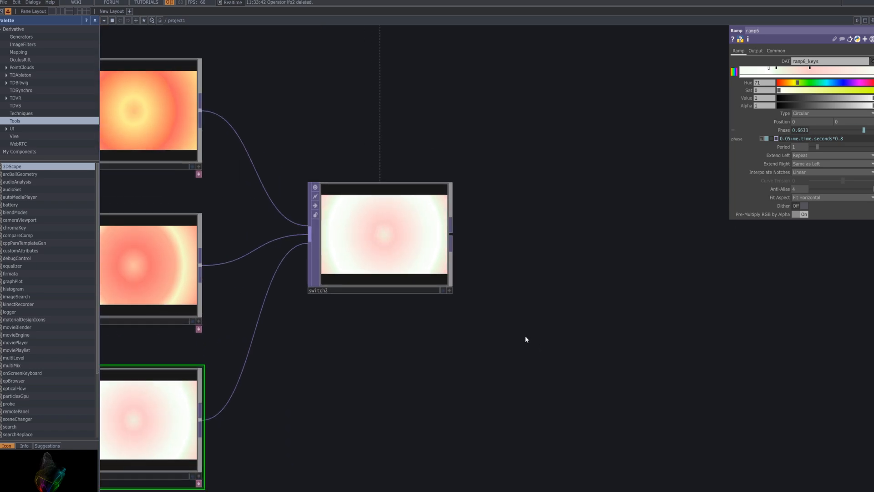
{"action": "left_click_drag", "start_coordinate": [630, 276], "coordinate": [776, 232]}
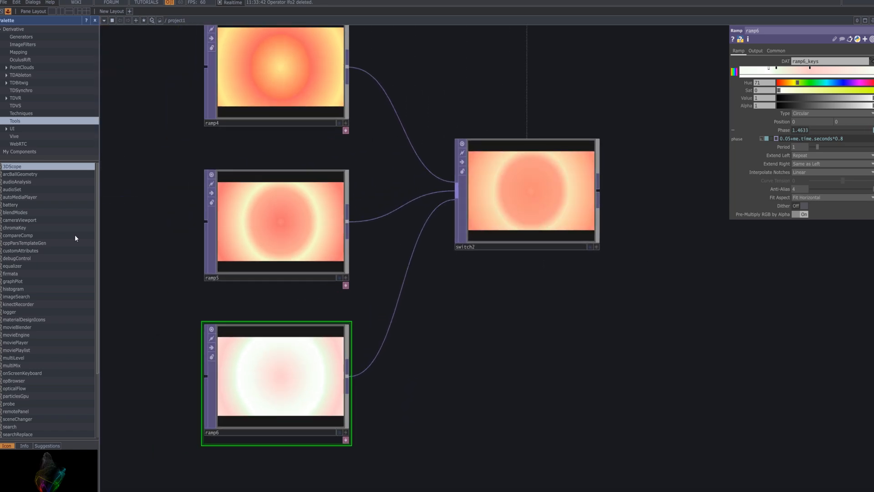
- Add the bloom component from the ImageFilters palette beside switch2 and wire switch2 into both of its inputs
{"action": "left_click", "coordinate": [25, 45]}
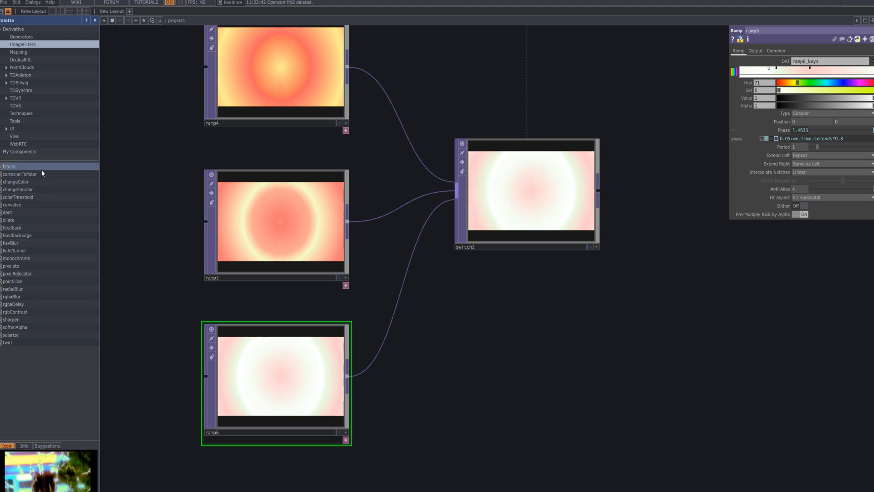
{"action": "left_click_drag", "start_coordinate": [41, 168], "coordinate": [669, 263]}
{"action": "left_click_drag", "start_coordinate": [494, 378], "coordinate": [279, 417]}
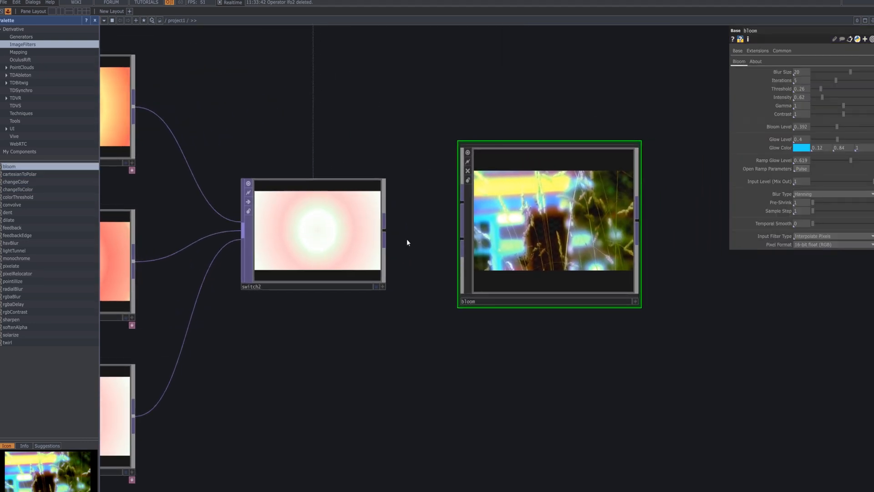
{"action": "left_click_drag", "start_coordinate": [387, 233], "coordinate": [453, 209]}
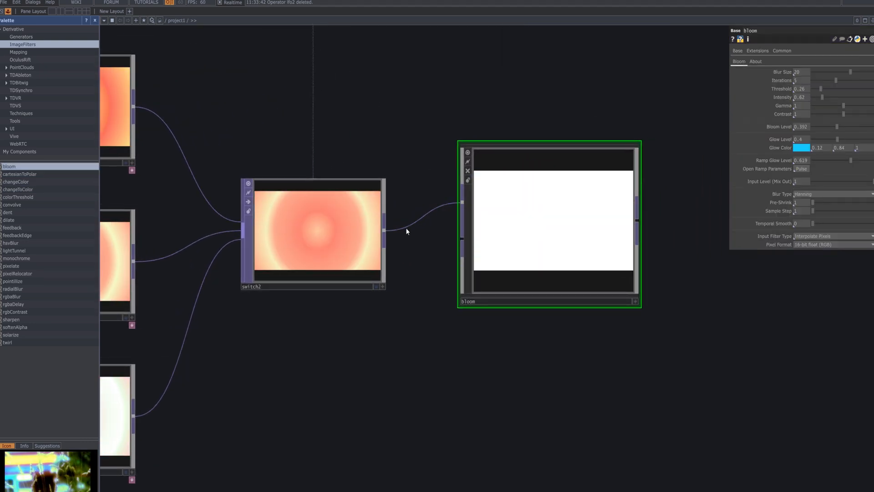
{"action": "left_click_drag", "start_coordinate": [387, 231], "coordinate": [462, 238]}
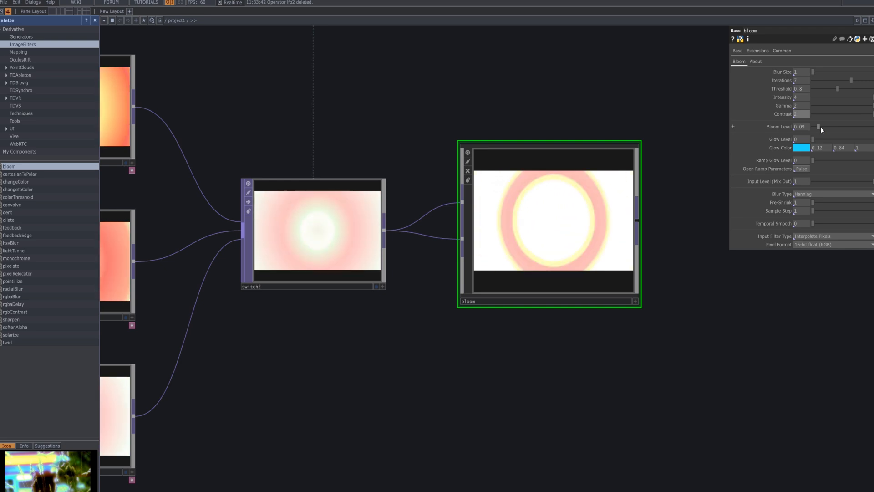
- Set bloom's bloom level and contrast to 0, increase its blur size, and set the threshold to 0.83
{"action": "left_click_drag", "start_coordinate": [820, 126], "coordinate": [787, 143]}
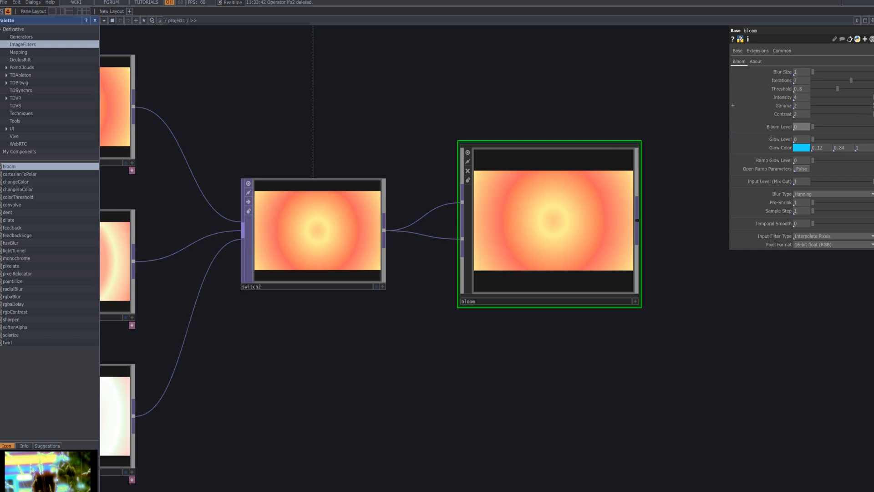
{"action": "left_click_drag", "start_coordinate": [873, 105], "coordinate": [770, 110]}
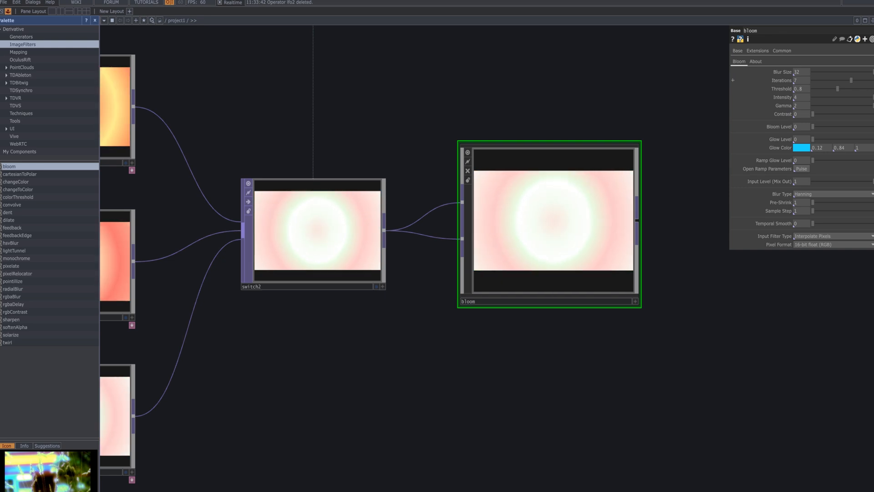
{"action": "key", "text": "ctrl+z"}
{"action": "left_click_drag", "start_coordinate": [851, 80], "coordinate": [820, 80]}
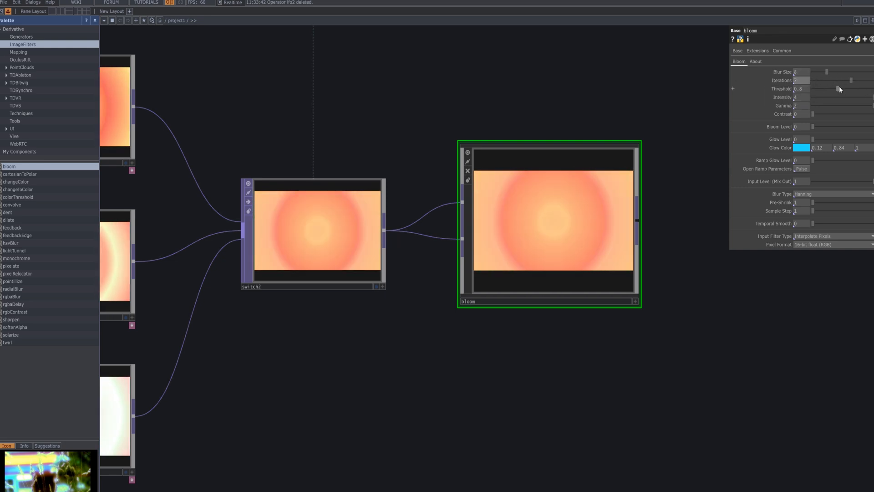
{"action": "key", "text": "ctrl+z"}
{"action": "left_click_drag", "start_coordinate": [837, 89], "coordinate": [838, 89]}
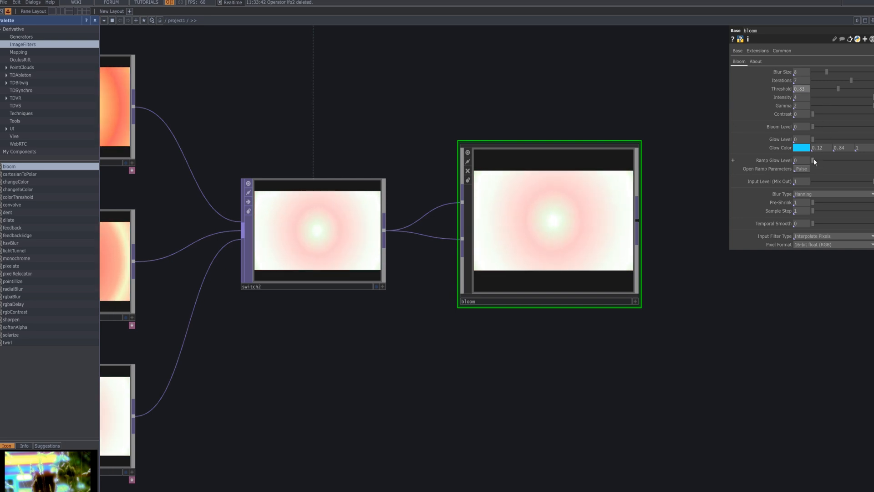
- Set bloom's ramp glow level to 0.14, its glow colour to white, pre-shrink to 6 and sample step to 3
{"action": "mouse_move", "coordinate": [813, 160]}
{"action": "left_mouse_down"}
{"action": "mouse_move", "coordinate": [867, 160]}
{"action": "mouse_move", "coordinate": [823, 167]}
{"action": "left_mouse_up"}
{"action": "left_click", "coordinate": [801, 148]}
{"action": "left_click_drag", "start_coordinate": [735, 246], "coordinate": [665, 248]}
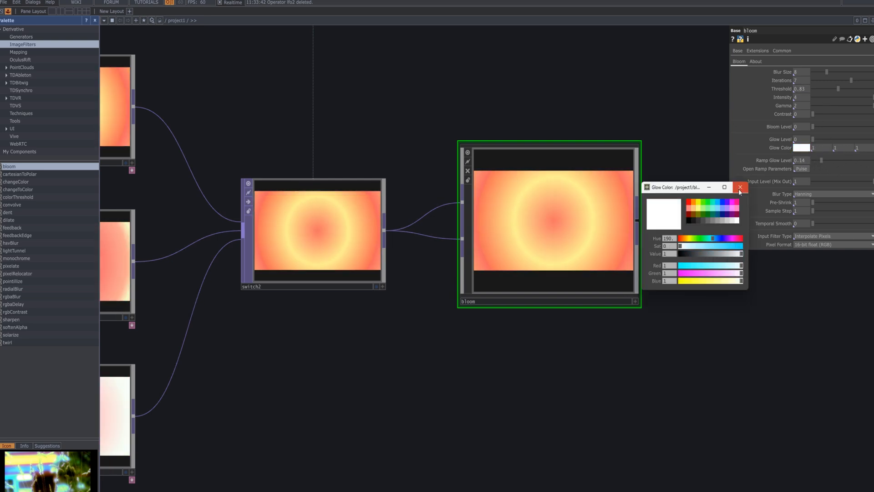
{"action": "left_click", "coordinate": [740, 189]}
{"action": "left_click_drag", "start_coordinate": [821, 212], "coordinate": [810, 227]}
- Wire the output of bloom into level1 in place of blur1, leaving switch2 connected only to bloom's first input
{"action": "scroll", "coordinate": [638, 309], "scroll_direction": "up", "scroll_amount": 5}
{"action": "left_click_drag", "start_coordinate": [678, 214], "coordinate": [685, 318]}
{"action": "scroll", "coordinate": [674, 314], "scroll_direction": "down", "scroll_amount": 6}
{"action": "scroll", "coordinate": [694, 303], "scroll_direction": "up", "scroll_amount": 6}
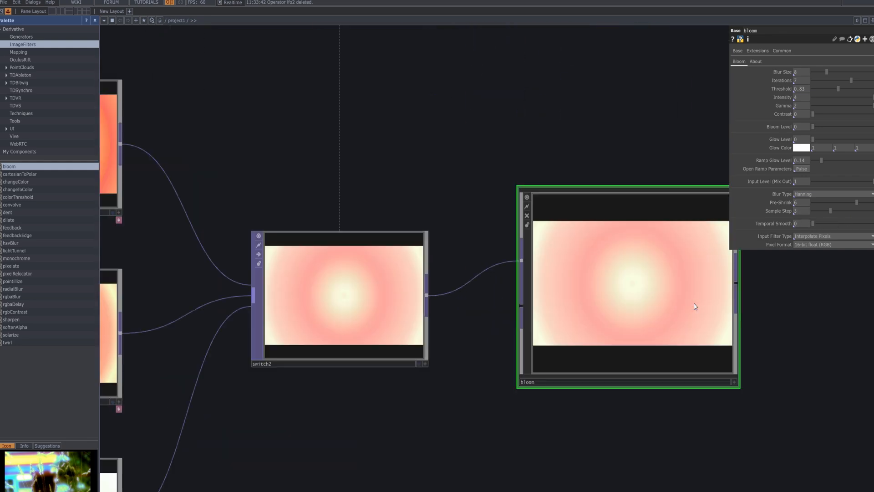
{"action": "scroll", "coordinate": [547, 325], "scroll_direction": "down", "scroll_amount": 5}
{"action": "left_click_drag", "start_coordinate": [500, 335], "coordinate": [415, 355]}
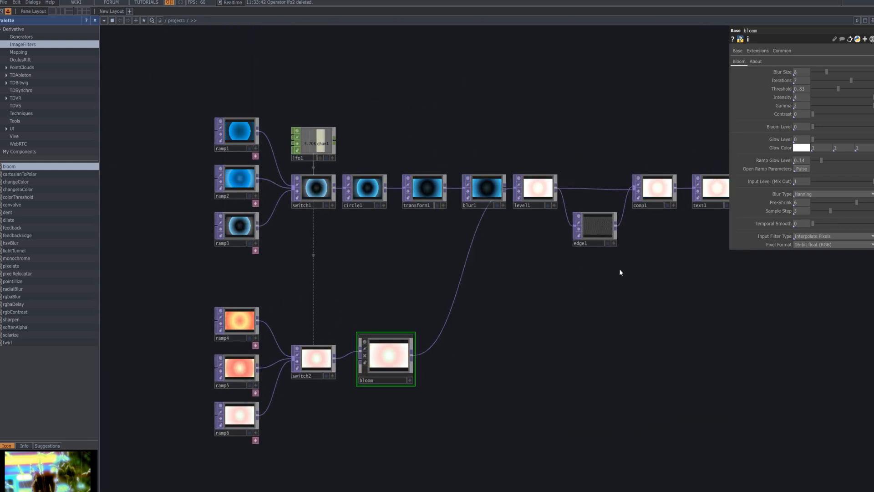
{"action": "scroll", "coordinate": [567, 341], "scroll_direction": "up", "scroll_amount": 6}
{"action": "scroll", "coordinate": [669, 429], "scroll_direction": "down", "scroll_amount": 8}
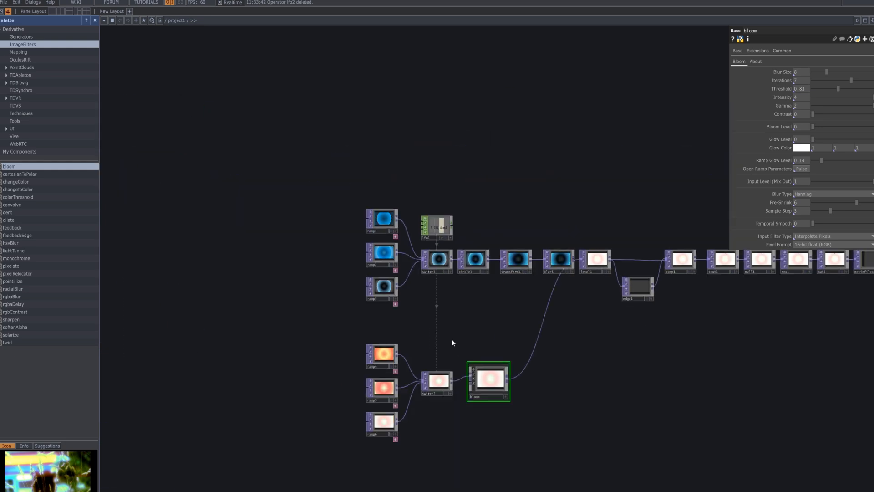
- Recolour ramp4's middle gradient key to a pale green with hue 96 and saturation about 0.22
{"action": "scroll", "coordinate": [453, 342], "scroll_direction": "up", "scroll_amount": 3}
{"action": "left_click", "coordinate": [341, 214]}
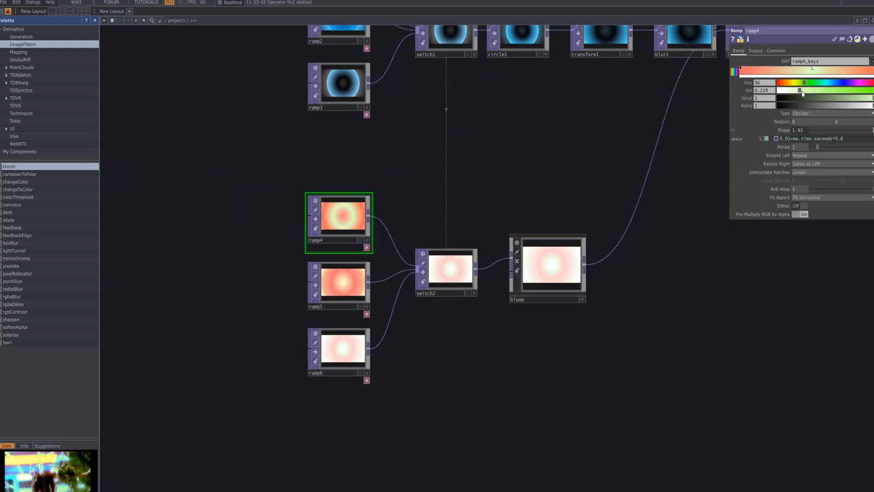
{"action": "scroll", "coordinate": [405, 229], "scroll_direction": "up", "scroll_amount": 5}
{"action": "left_click_drag", "start_coordinate": [447, 197], "coordinate": [578, 148]}
- Adjust ramp5's gradient keys, giving the first key hue 71 and saturation 0.065 and the last key hue 11 and saturation 0.115
{"action": "left_click", "coordinate": [360, 325]}
{"action": "left_click", "coordinate": [821, 69]}
{"action": "mouse_move", "coordinate": [779, 83]}
{"action": "left_mouse_down"}
{"action": "mouse_move", "coordinate": [827, 91]}
{"action": "mouse_move", "coordinate": [780, 95]}
{"action": "left_mouse_up"}
{"action": "left_click", "coordinate": [758, 69]}
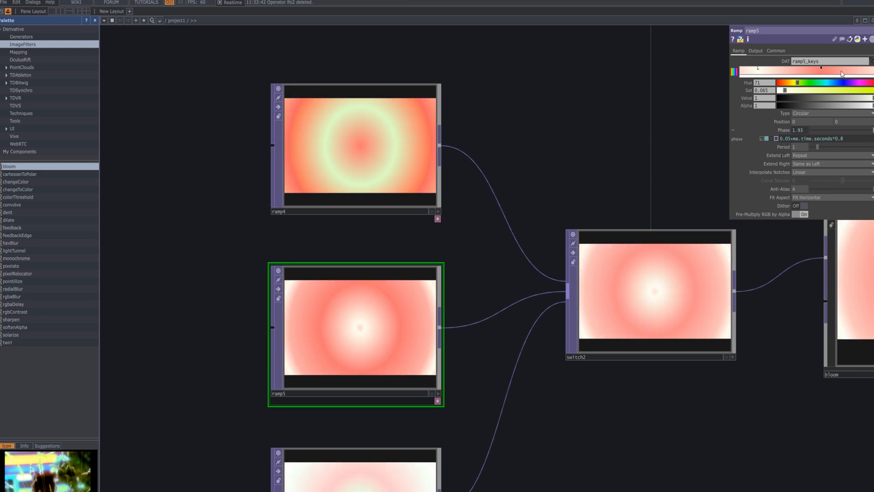
{"action": "left_click", "coordinate": [868, 72]}
{"action": "mouse_move", "coordinate": [867, 91]}
{"action": "left_mouse_down"}
{"action": "mouse_move", "coordinate": [790, 93]}
{"action": "mouse_move", "coordinate": [873, 99]}
{"action": "left_mouse_up"}
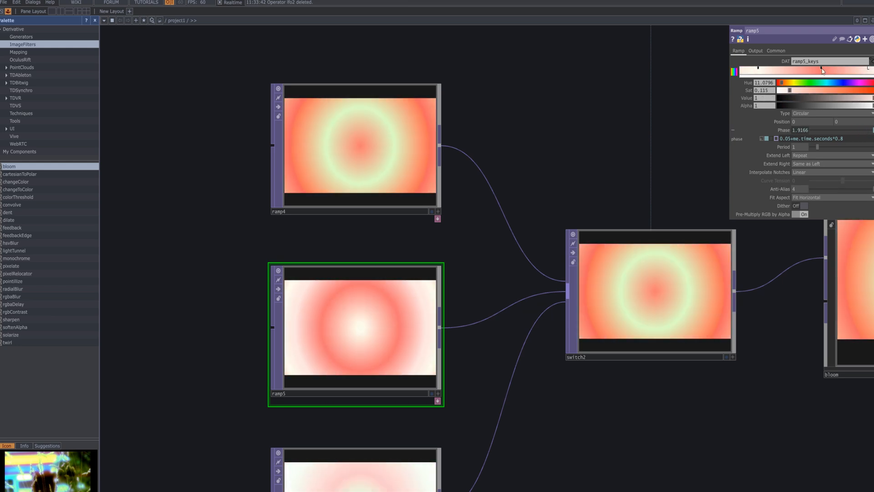
- Shift ramp5's middle gradient key slightly towards the first key and adjust its hue
{"action": "left_click_drag", "start_coordinate": [821, 69], "coordinate": [814, 69]}
{"action": "left_click_drag", "start_coordinate": [780, 84], "coordinate": [797, 91]}
{"action": "scroll", "coordinate": [541, 249], "scroll_direction": "down", "scroll_amount": 5}
{"action": "left_click_drag", "start_coordinate": [723, 113], "coordinate": [592, 98]}
{"action": "scroll", "coordinate": [588, 163], "scroll_direction": "up", "scroll_amount": 5}
{"action": "scroll", "coordinate": [588, 163], "scroll_direction": "down", "scroll_amount": 3}
- Recolour the first and last gradient keys of ramp5 with greener, more saturated tints
{"action": "left_click", "coordinate": [757, 69]}
{"action": "left_click_drag", "start_coordinate": [779, 83], "coordinate": [812, 83]}
{"action": "left_click_drag", "start_coordinate": [781, 90], "coordinate": [799, 84]}
{"action": "left_click", "coordinate": [868, 69]}
{"action": "left_click_drag", "start_coordinate": [789, 90], "coordinate": [812, 87]}
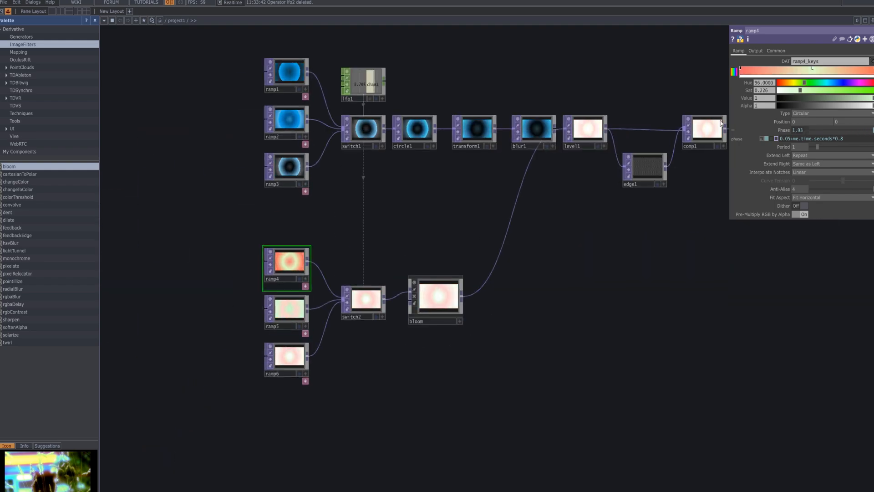
- Recolour the first gradient key of ramp4 to a soft red with hue 8 and saturation 0.309
{"action": "left_click_drag", "start_coordinate": [840, 90], "coordinate": [808, 91]}
{"action": "scroll", "coordinate": [469, 278], "scroll_direction": "up", "scroll_amount": 5}
{"action": "scroll", "coordinate": [474, 279], "scroll_direction": "down", "scroll_amount": 8}
{"action": "scroll", "coordinate": [565, 247], "scroll_direction": "up", "scroll_amount": 8}
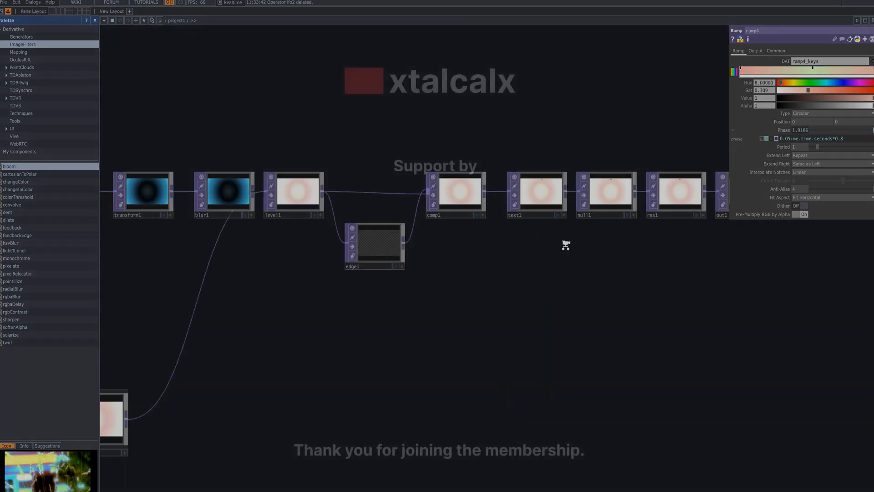
- Display the final composited output as the background of the network
{"action": "scroll", "coordinate": [592, 236], "scroll_direction": "up", "scroll_amount": 8}
{"action": "left_click", "coordinate": [558, 331]}
{"action": "scroll", "coordinate": [559, 335], "scroll_direction": "down", "scroll_amount": 10}
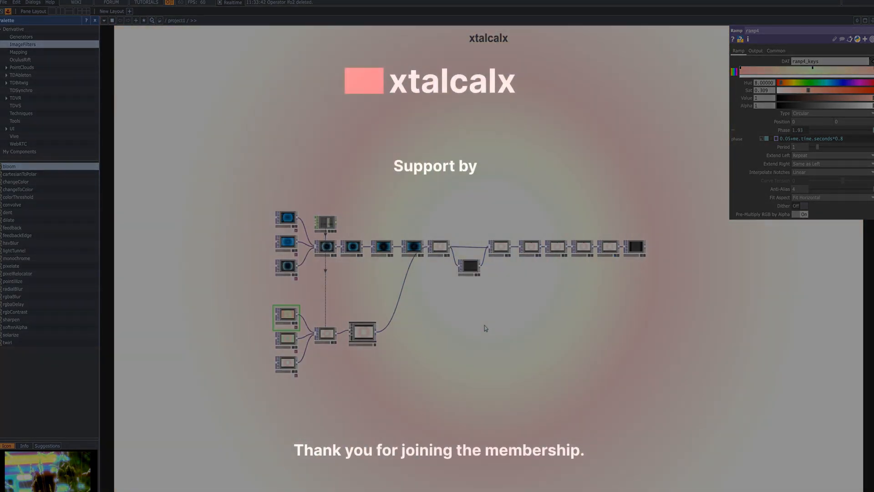
{"action": "scroll", "coordinate": [486, 327], "scroll_direction": "down", "scroll_amount": 4}
- Close the palette and open the colour settings of text1
{"action": "left_click_drag", "start_coordinate": [499, 327], "coordinate": [515, 402]}
{"action": "right_click", "coordinate": [532, 369]}
{"action": "left_click", "coordinate": [542, 203]}
{"action": "left_click_drag", "start_coordinate": [653, 230], "coordinate": [624, 287]}
{"action": "left_click", "coordinate": [95, 20]}
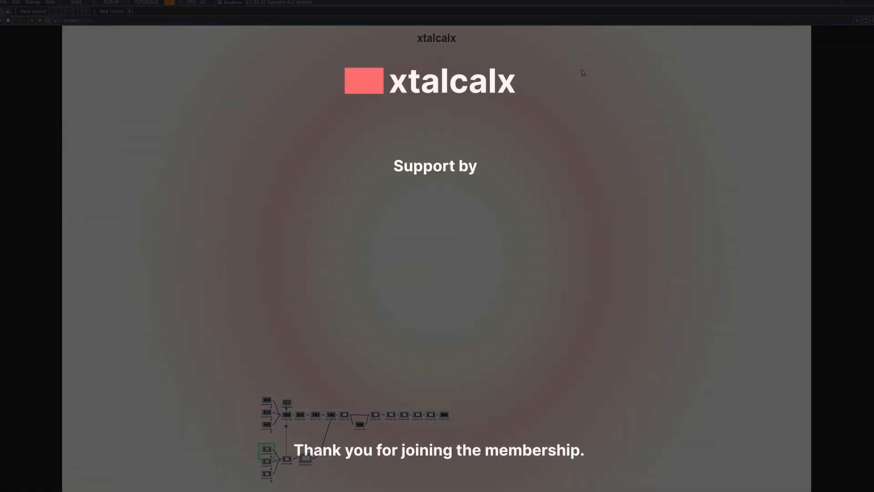
{"action": "left_click_drag", "start_coordinate": [408, 442], "coordinate": [482, 270]}
{"action": "scroll", "coordinate": [483, 270], "scroll_direction": "up", "scroll_amount": 8}
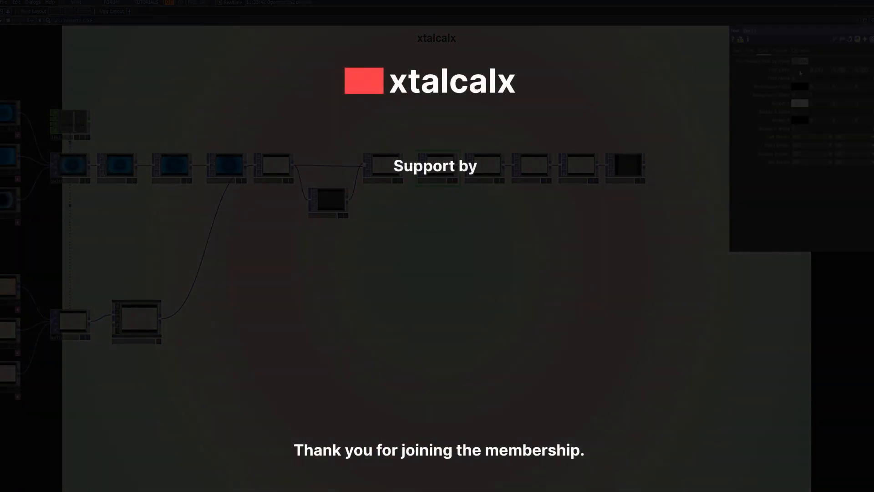